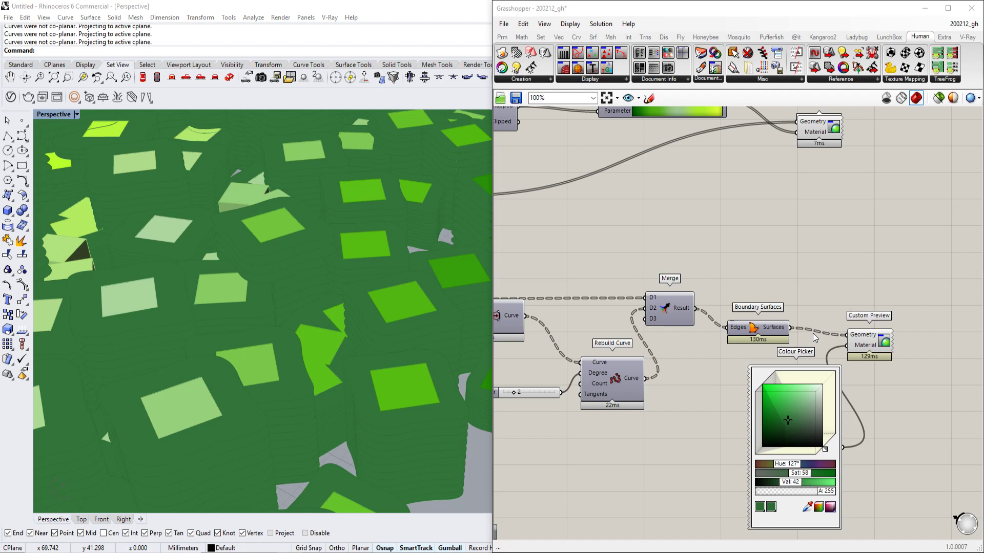
Review the Grasshopper definition up to the Boundary Surfaces and Custom Preview components, and view the coloured stacked forms in Rhino
right_drag(795, 282, 787, 288)
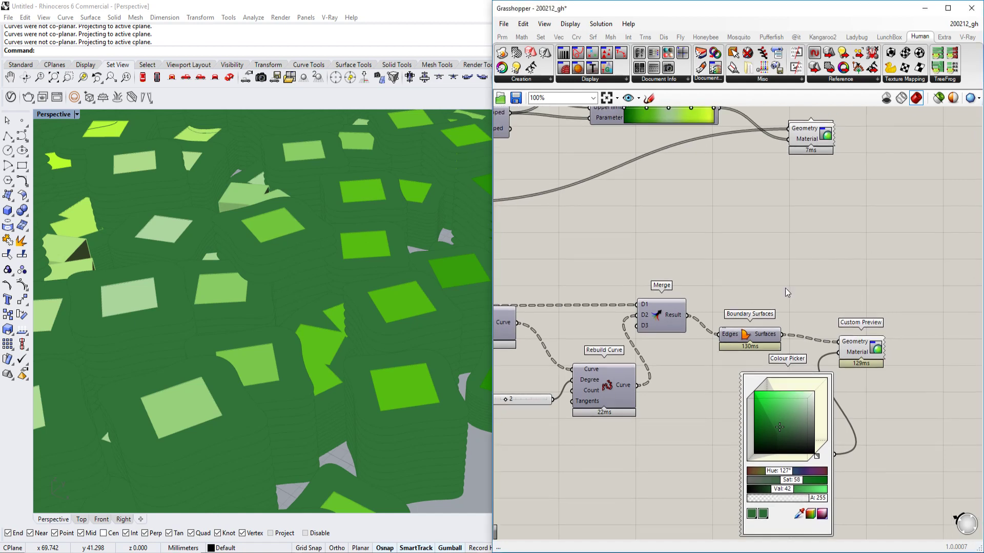
scroll(785, 288, down, 5)
right_drag(644, 330, 843, 311)
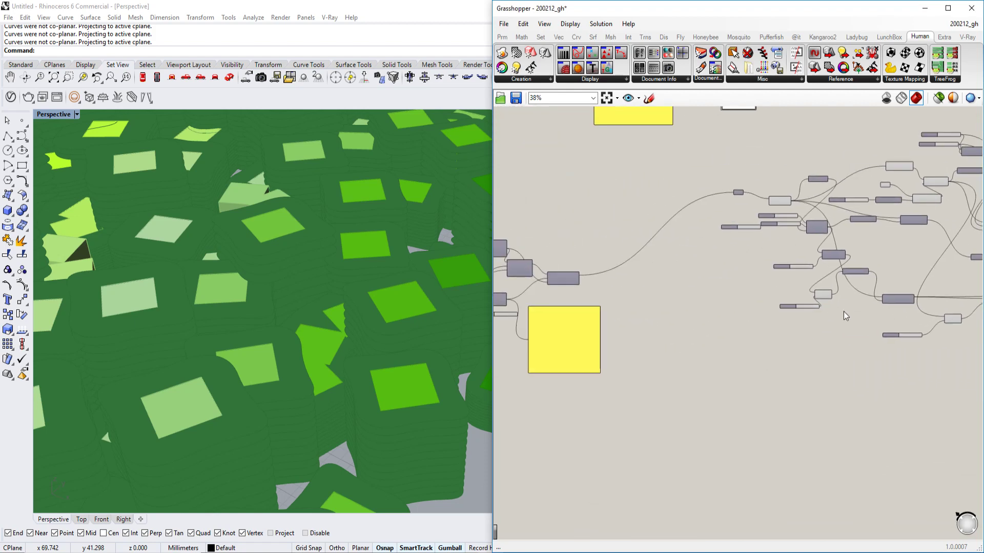
scroll(757, 316, up, 4)
right_drag(756, 316, 881, 320)
scroll(743, 326, down, 3)
right_drag(743, 326, 893, 321)
scroll(799, 298, down, 3)
right_drag(925, 290, 672, 266)
scroll(821, 271, up, 5)
scroll(893, 309, up, 3)
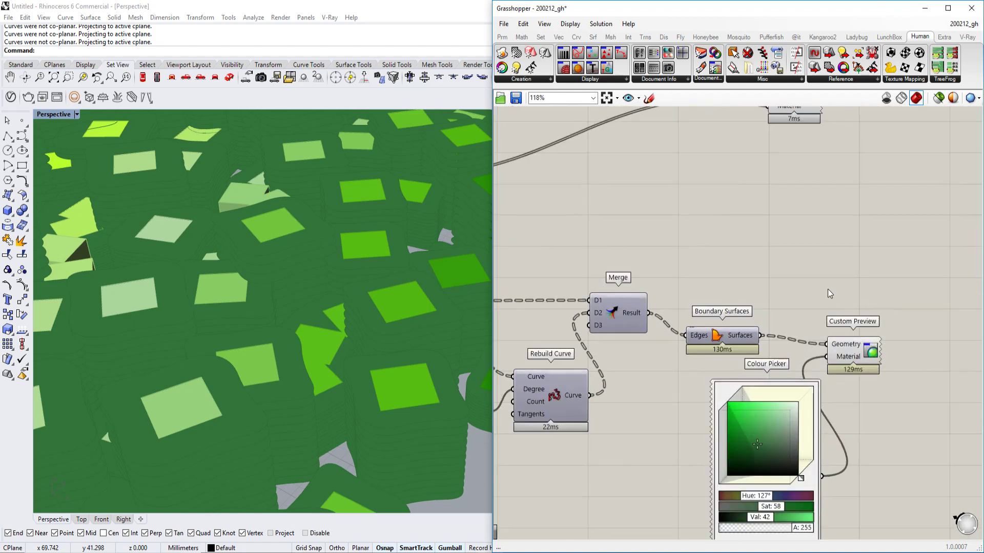
right_drag(819, 271, 781, 314)
scroll(311, 313, down, 4)
right_drag(312, 313, 296, 289)
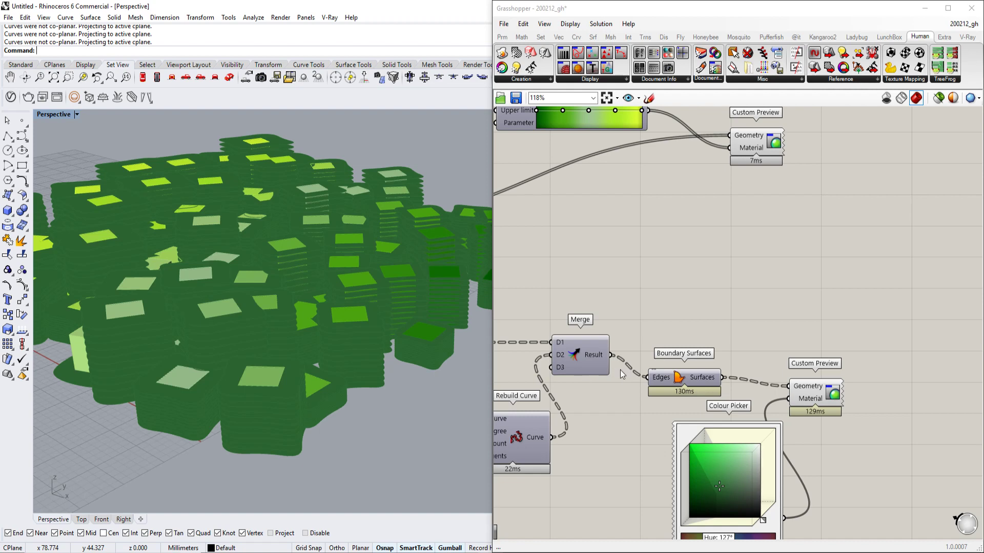
Bake the Boundary Surfaces output into Rhino and select one of the baked surfaces at the front of the cluster
click(684, 385)
middle_click(683, 385)
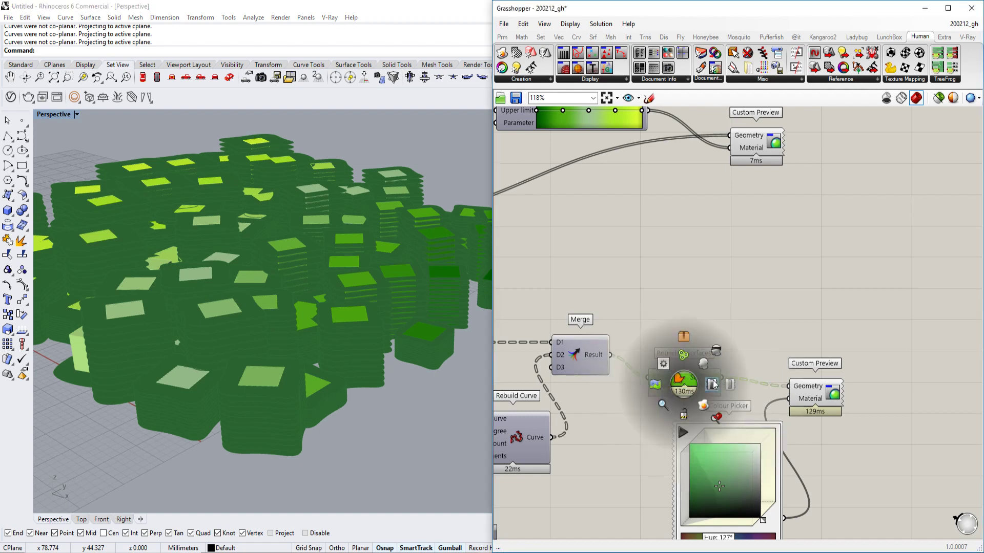
click(701, 406)
click(314, 382)
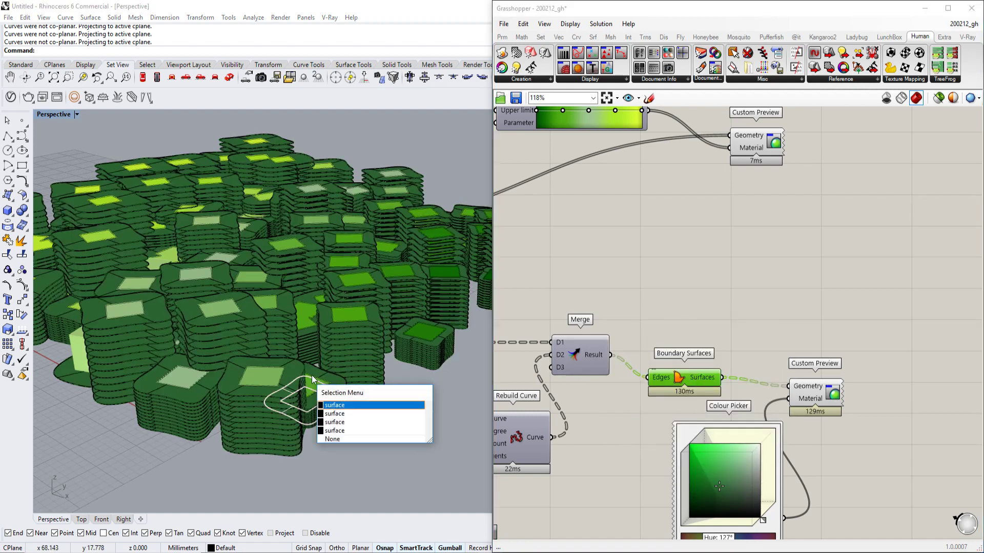
click(342, 403)
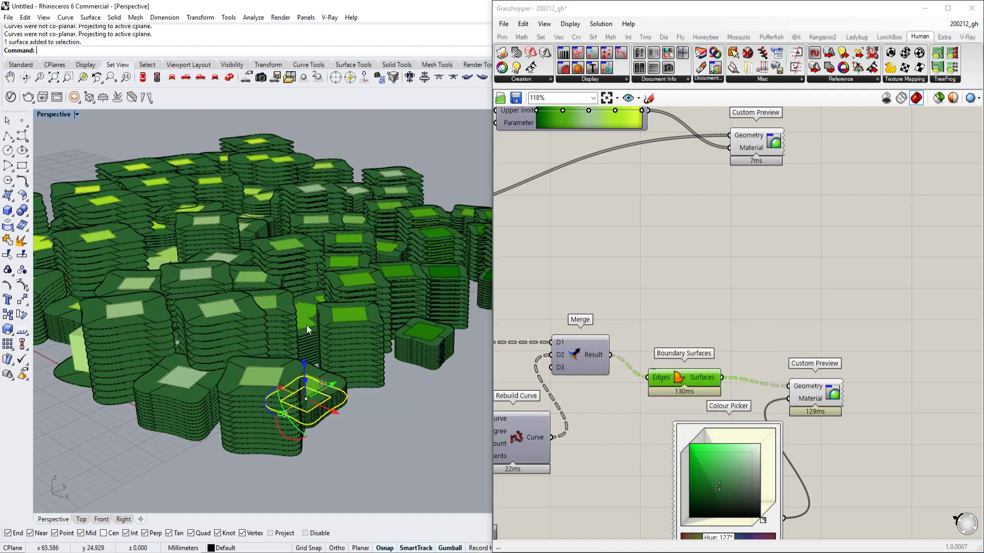
Set the Grasshopper display to No Preview and switch the Perspective viewport to Rendered mode
click(544, 23)
mouse_move(582, 28)
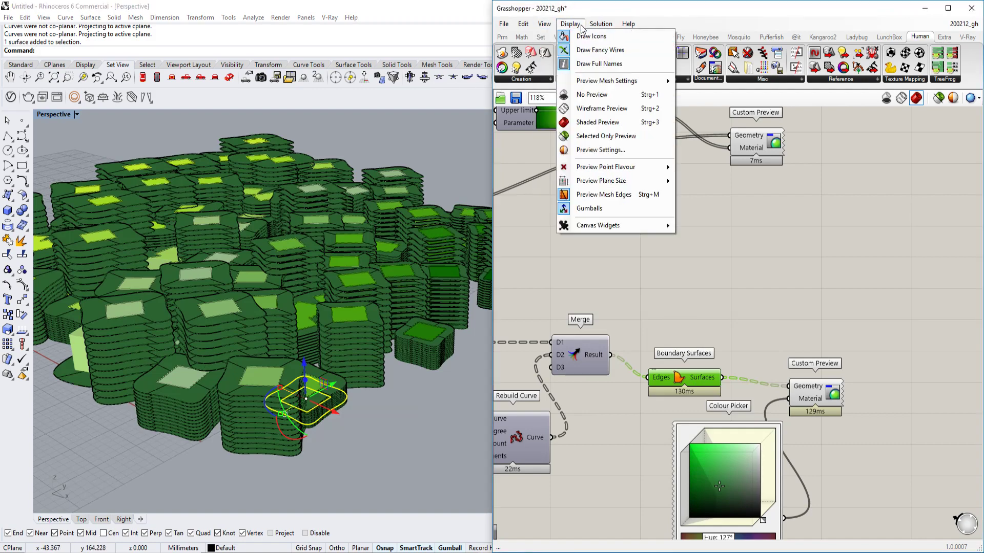
click(592, 95)
click(51, 115)
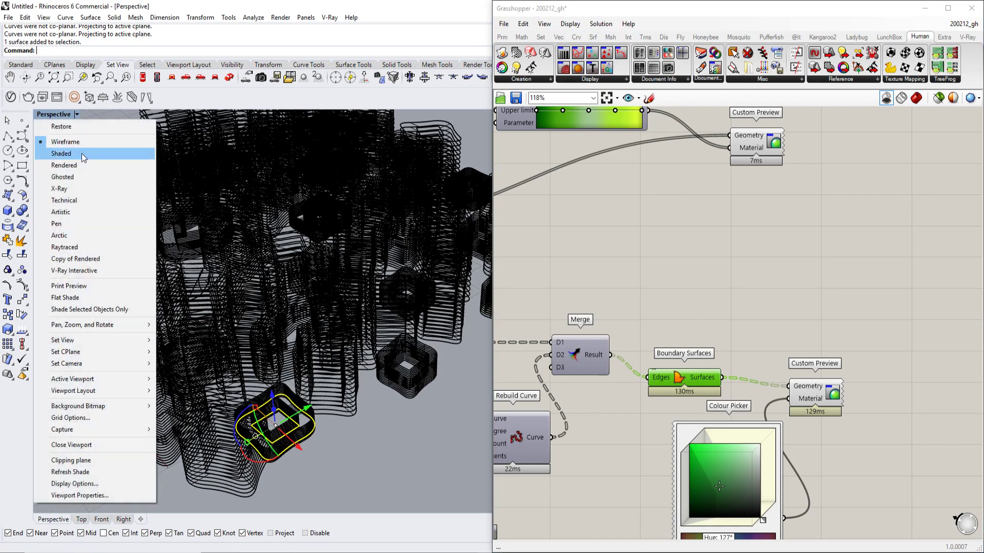
click(77, 164)
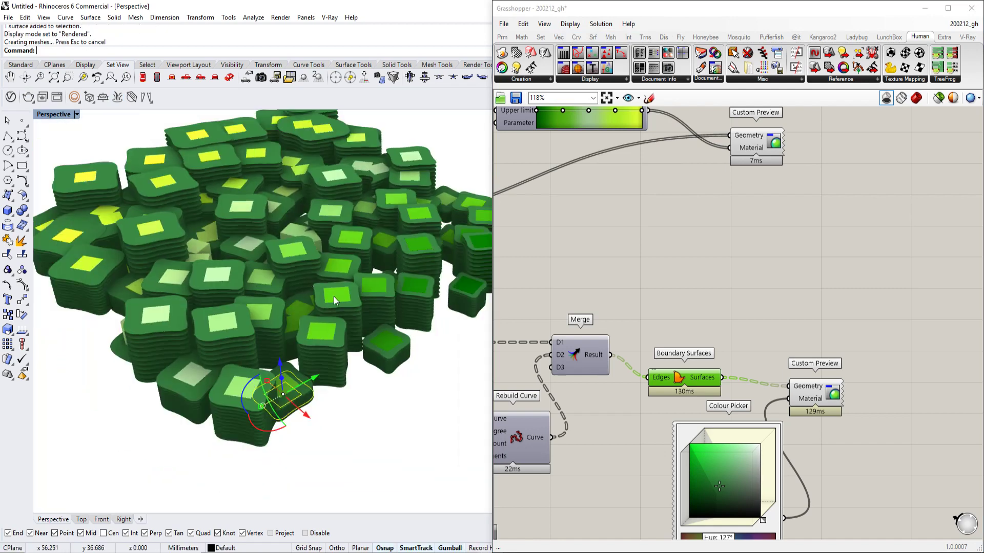
Move a single baked surface out of the front stacks, inspect it up close, and undo the move
click(374, 371)
scroll(373, 371, down, 2)
drag(324, 374, 267, 405)
scroll(267, 391, up, 4)
right_drag(256, 398, 308, 293)
click(222, 382)
scroll(222, 382, up, 5)
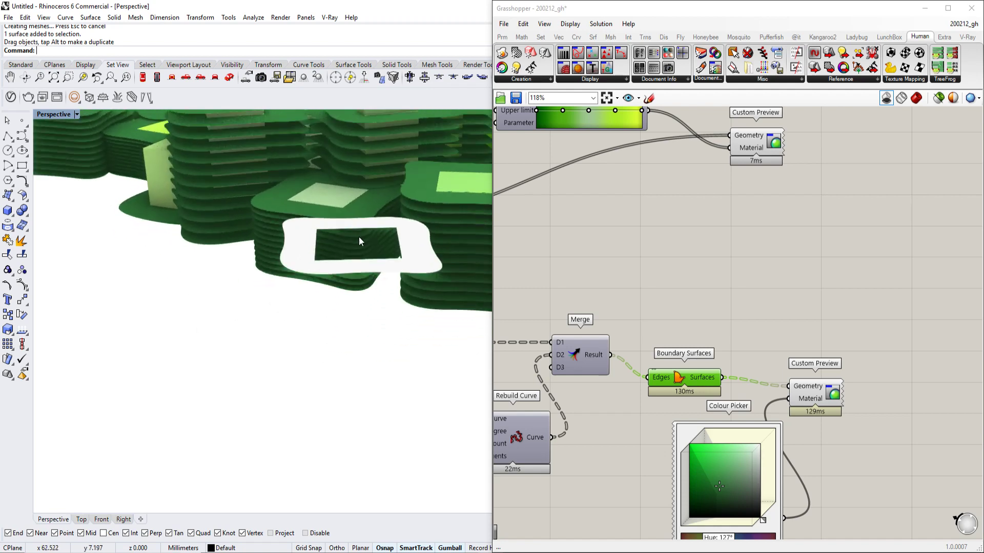
right_drag(359, 236, 350, 246)
key(ctrl+z)
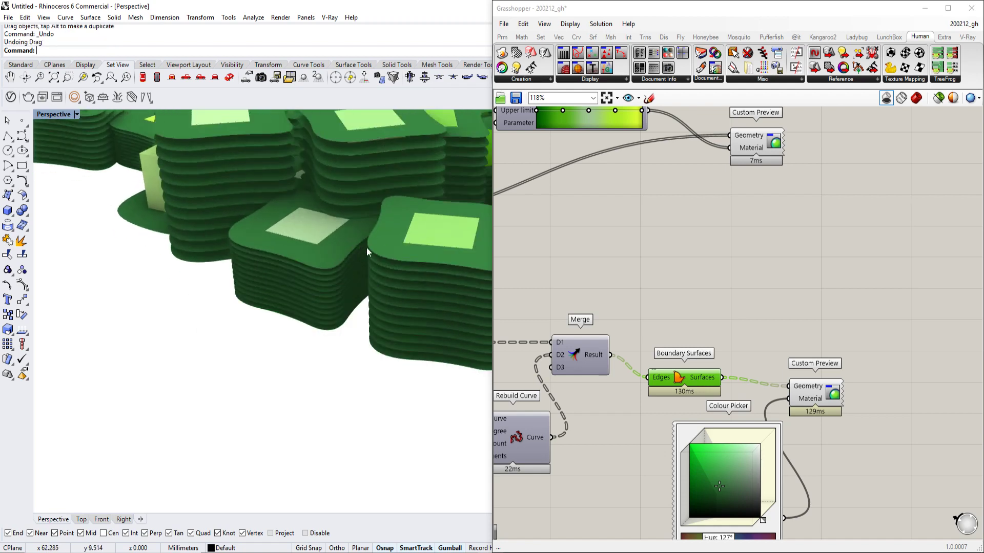
Delete all the baked surfaces from the Rhino model, leaving only the Grasshopper custom preview
scroll(308, 266, down, 8)
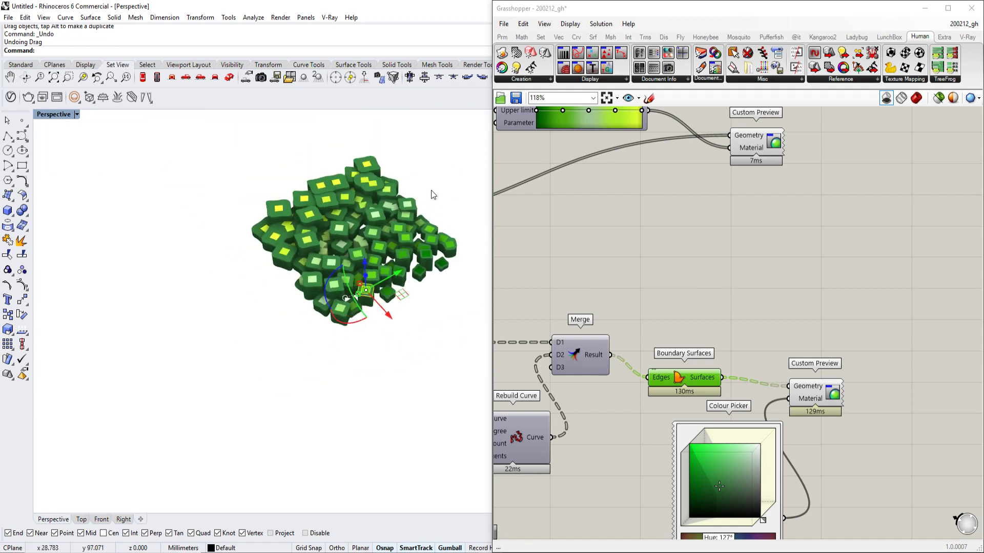
drag(470, 136, 188, 381)
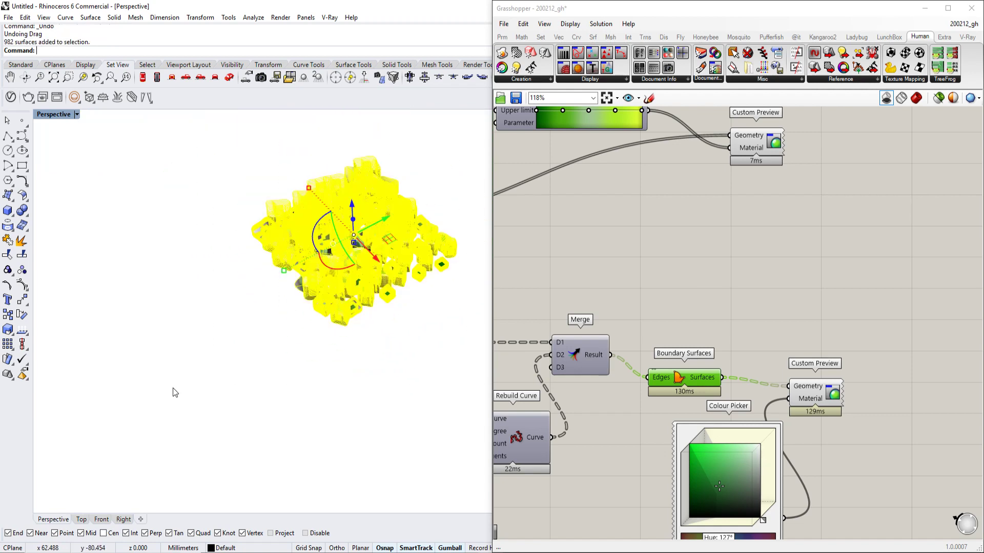
key(Delete)
right_drag(378, 348, 404, 264)
scroll(403, 281, up, 5)
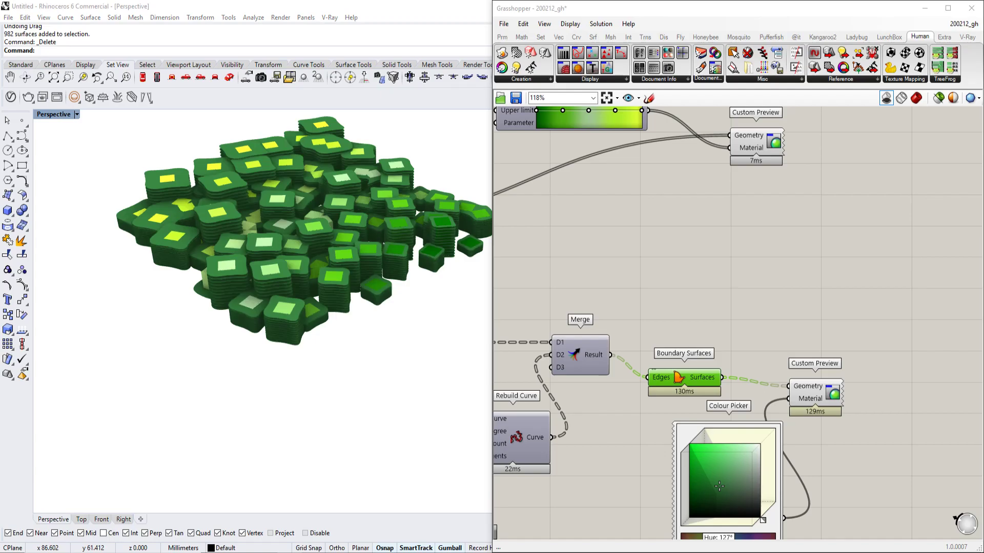
Switch to the Brave browser, search the web for food4rhino, and open the food4Rhino website
drag(983, 77, 648, 2)
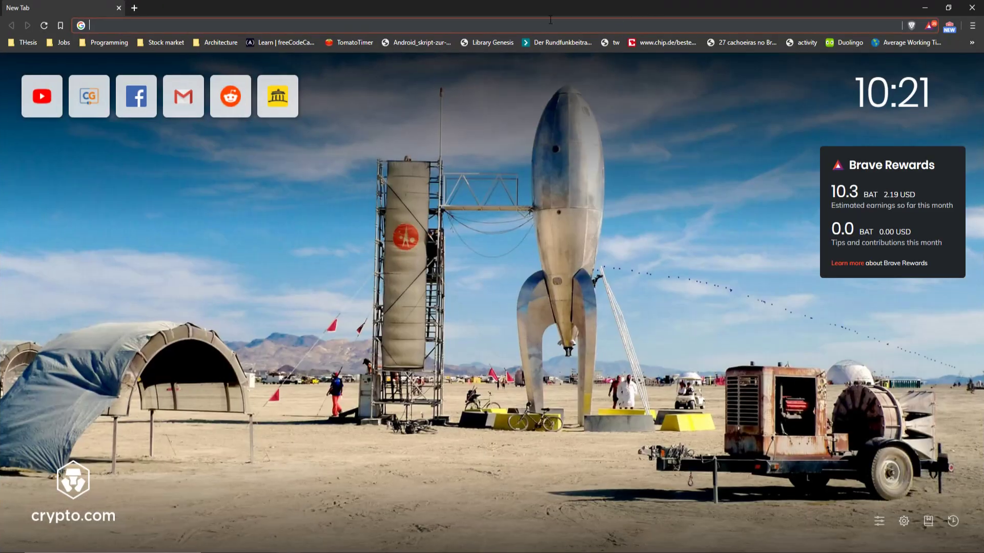
text(food4rhino)
key(Return)
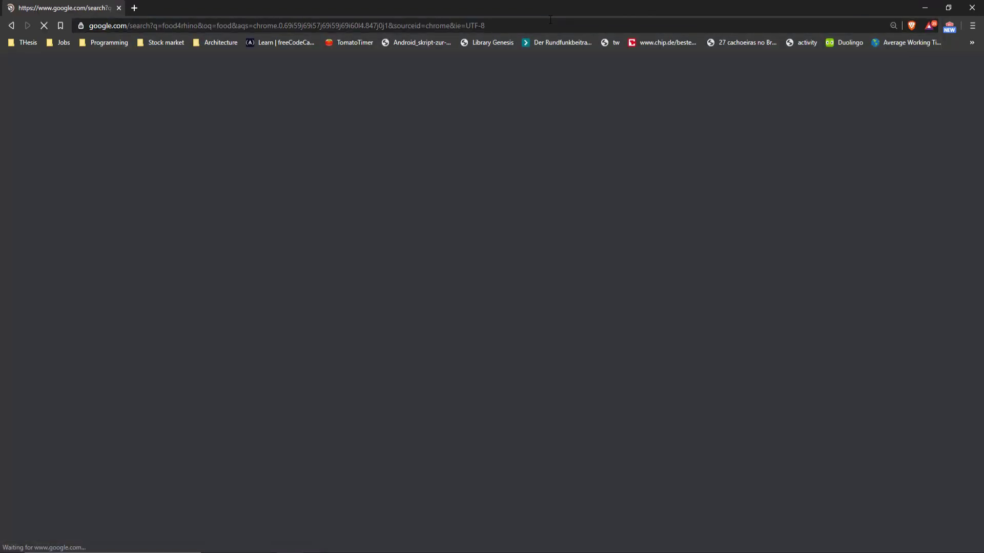
click(123, 162)
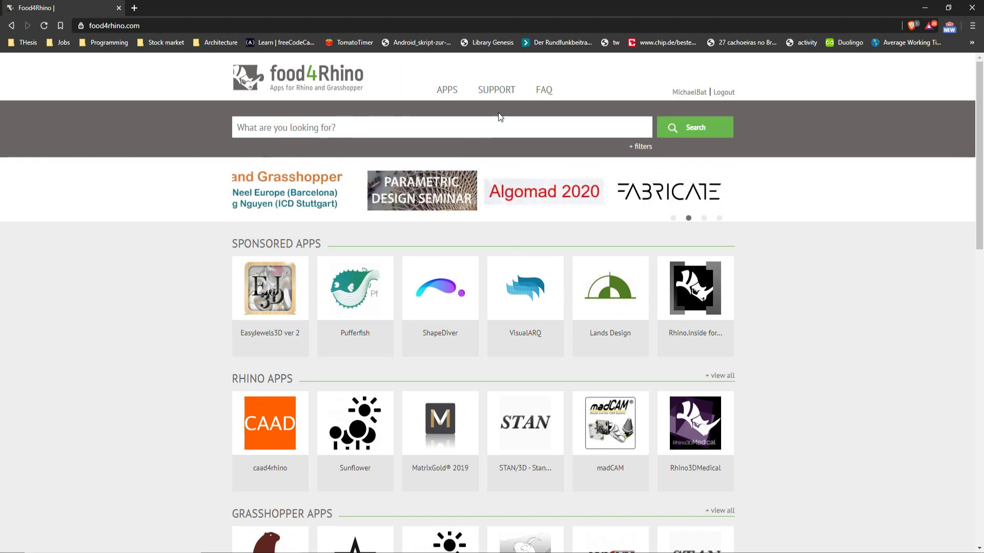
Open the site's full apps listing and sort it by Downloads
click(446, 95)
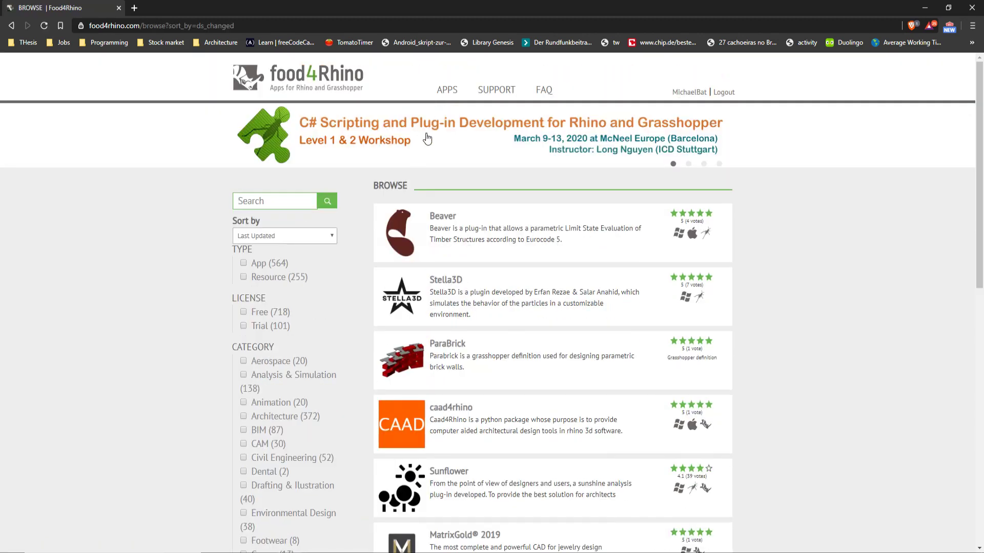
click(300, 236)
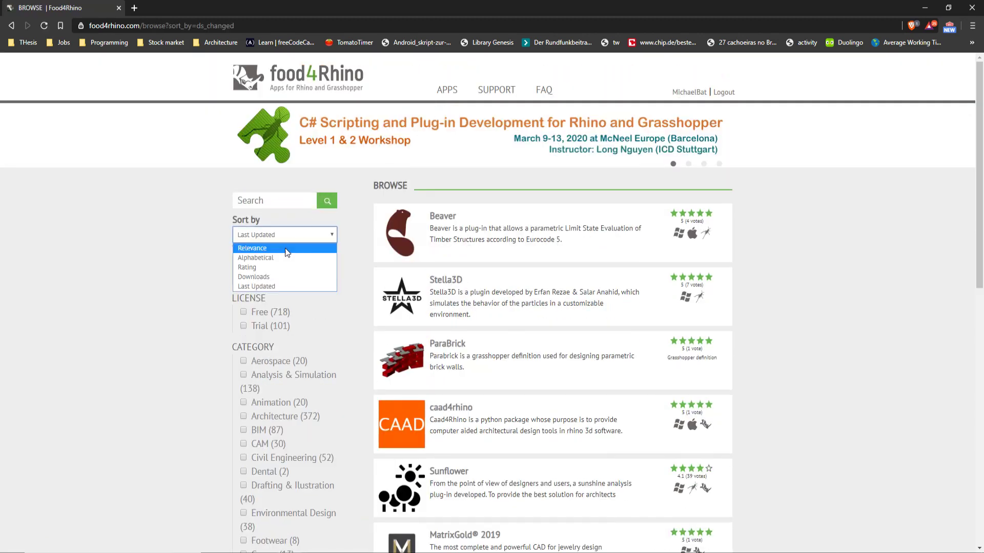
click(269, 277)
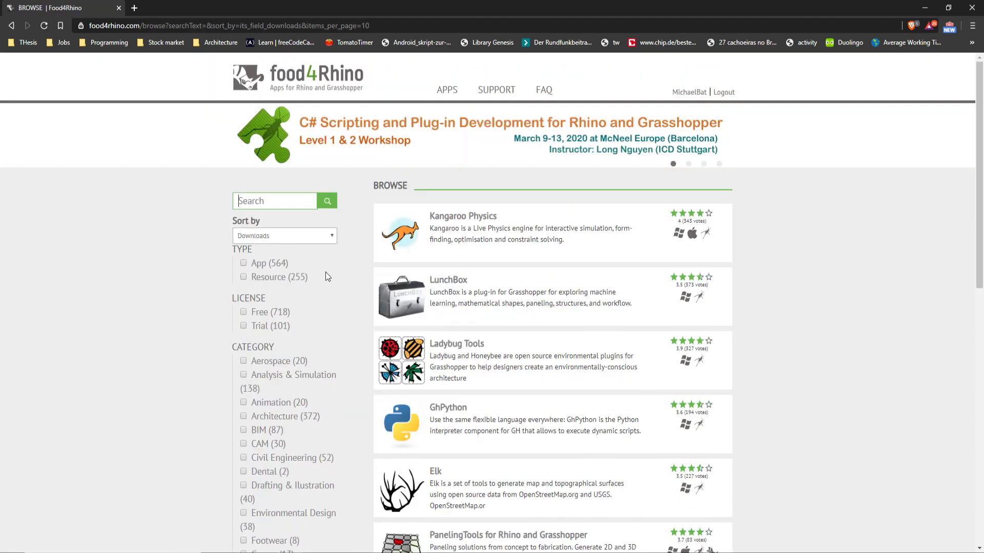
Look through the most downloaded plug-ins on the first page, from Kangaroo Physics to Anemone
scroll(528, 297, down, 4)
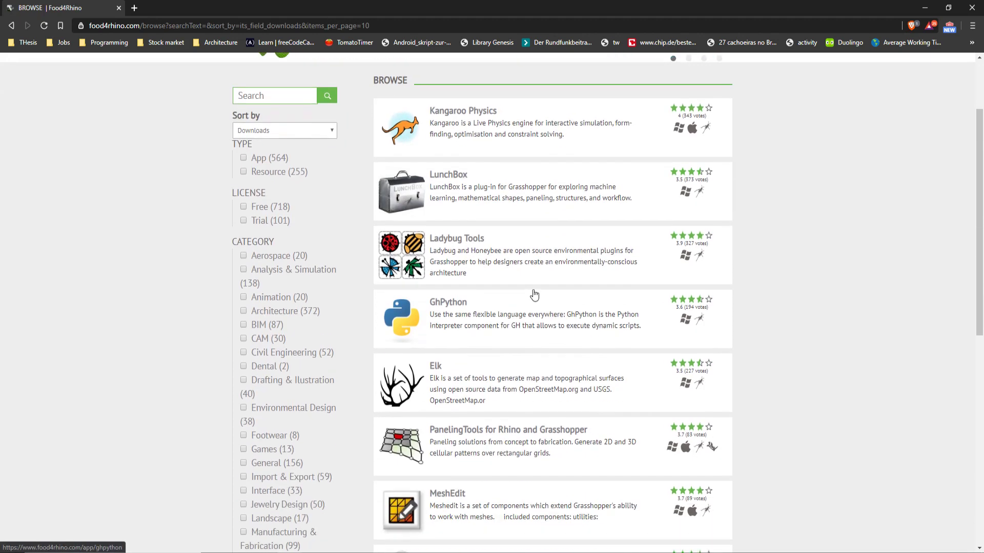
scroll(548, 293, down, 1)
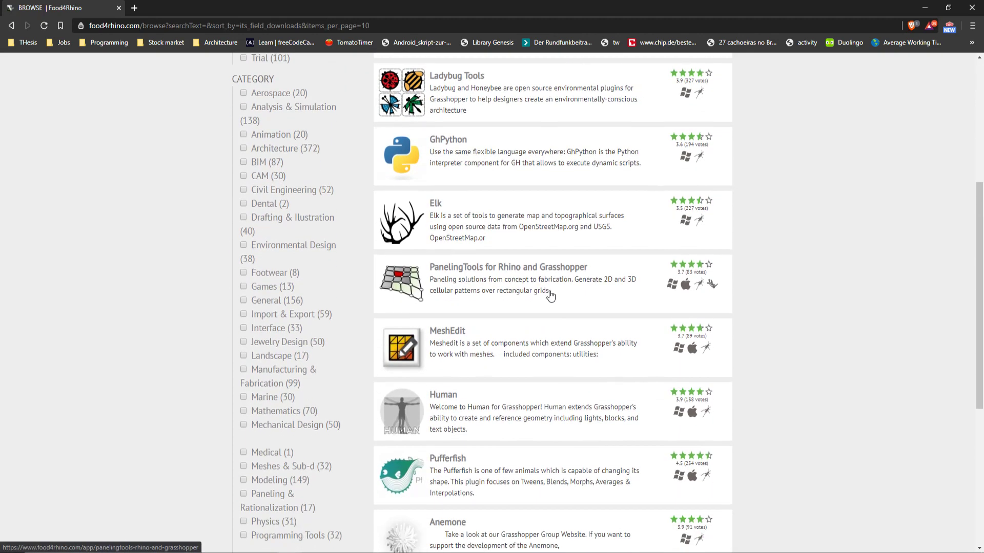
scroll(548, 293, down, 2)
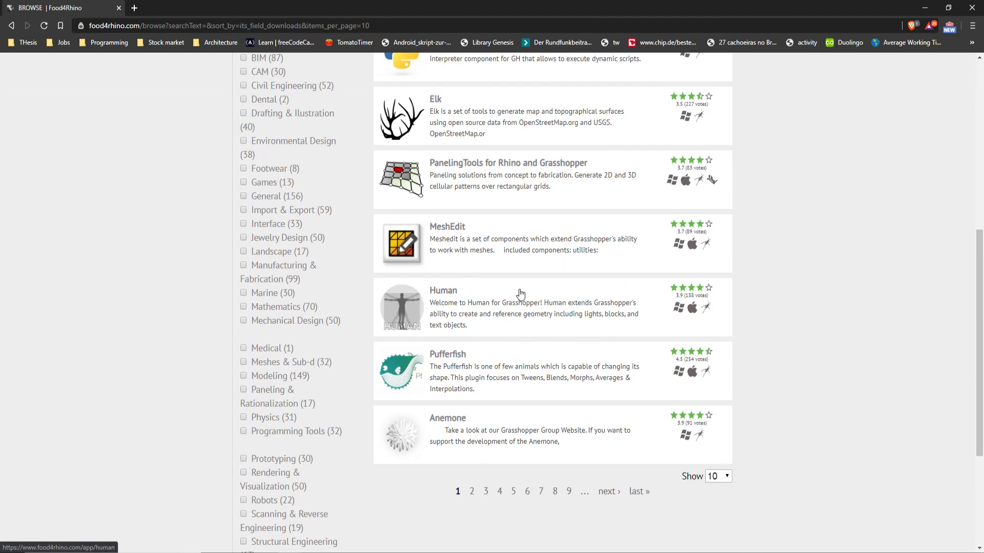
scroll(520, 294, up, 2)
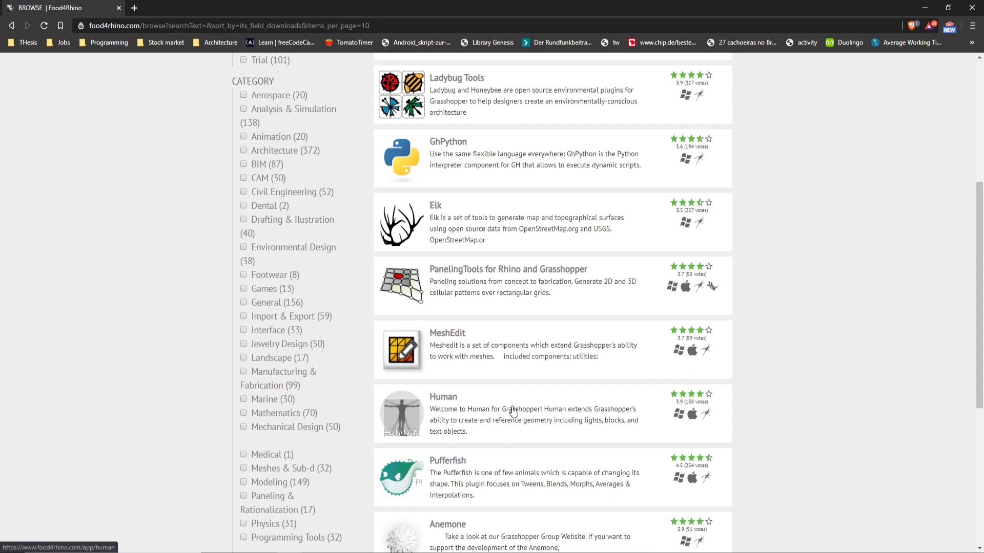
scroll(548, 361, up, 2)
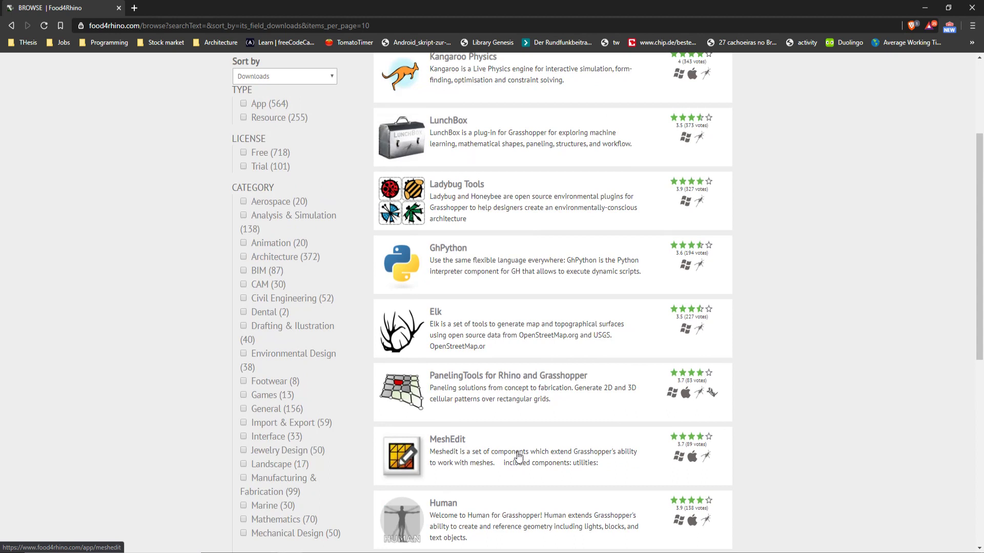
scroll(533, 458, up, 1)
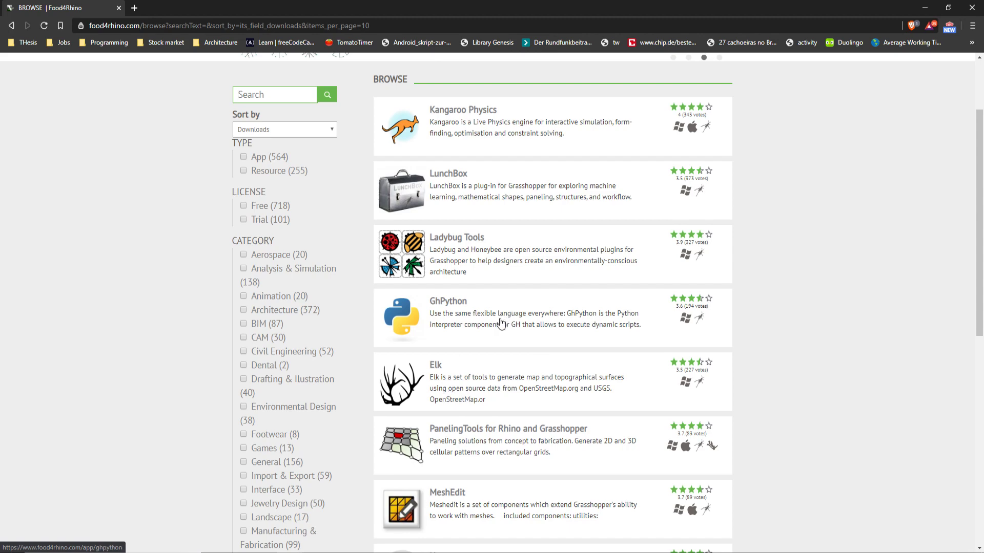
scroll(489, 331, up, 2)
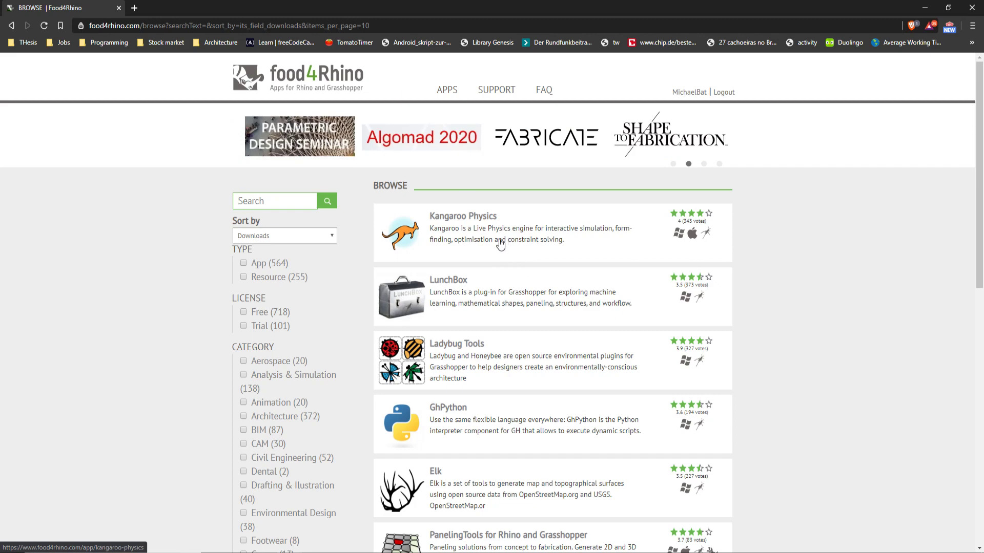
scroll(554, 256, down, 8)
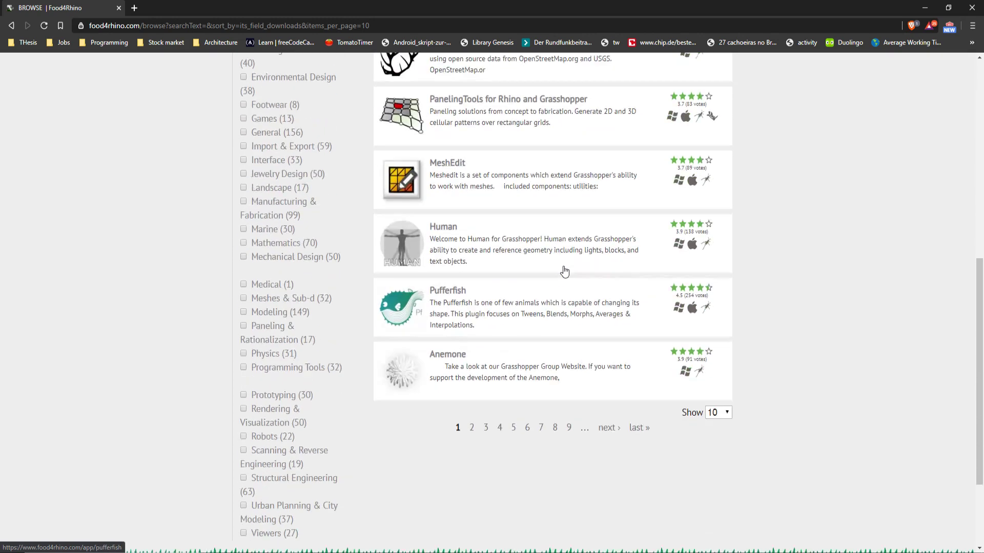
scroll(561, 269, down, 1)
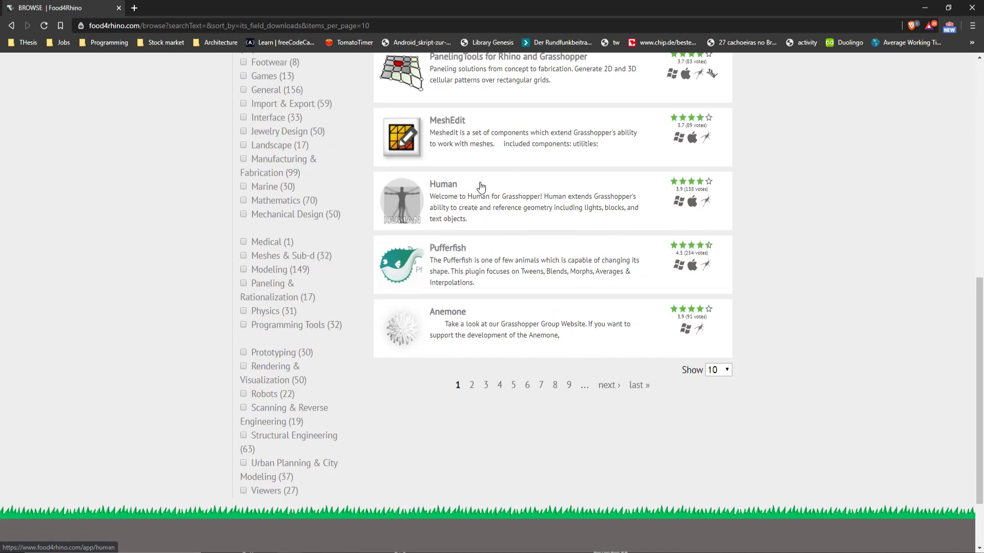
Open the Human plug-in page and examine the versions offered in its downloads list
click(449, 188)
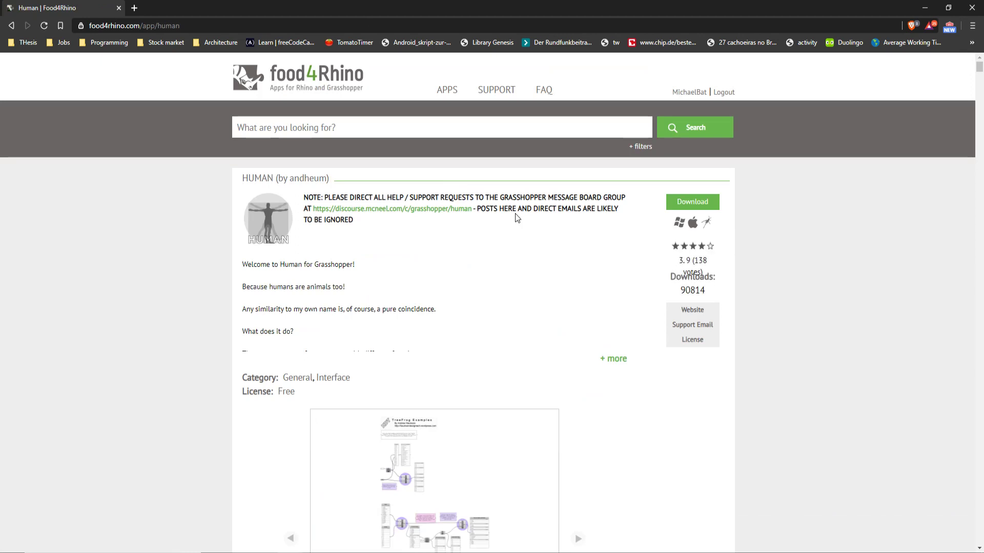
scroll(570, 262, down, 1)
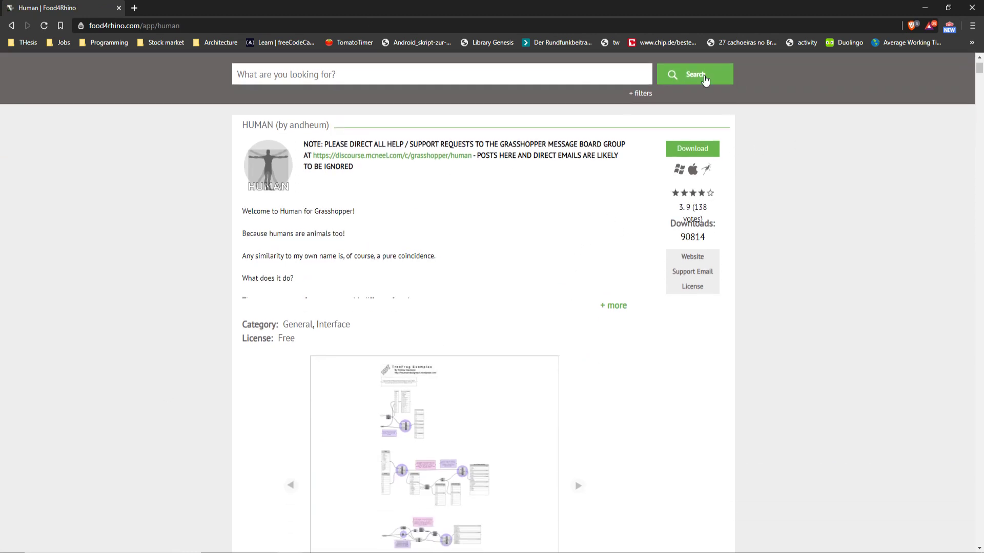
click(692, 150)
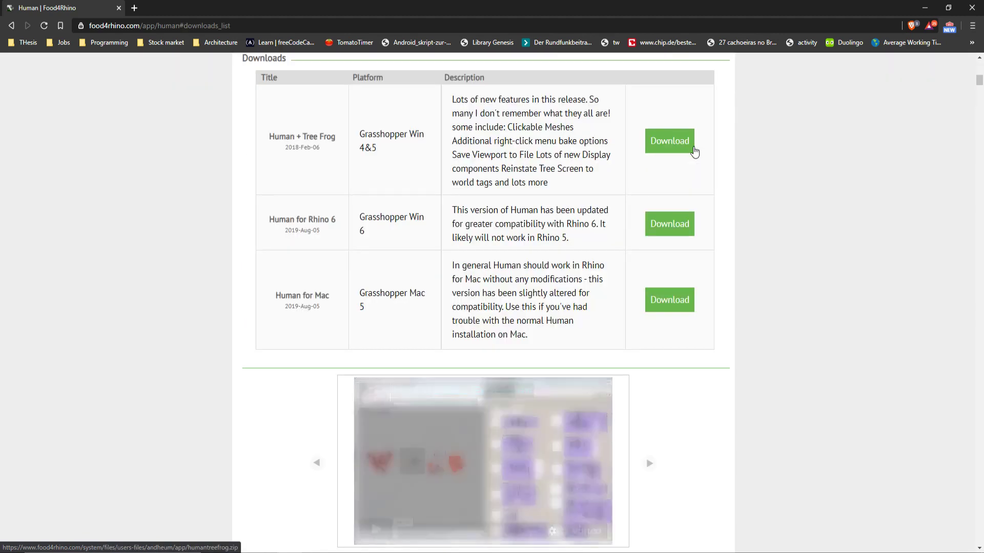
scroll(661, 235, up, 14)
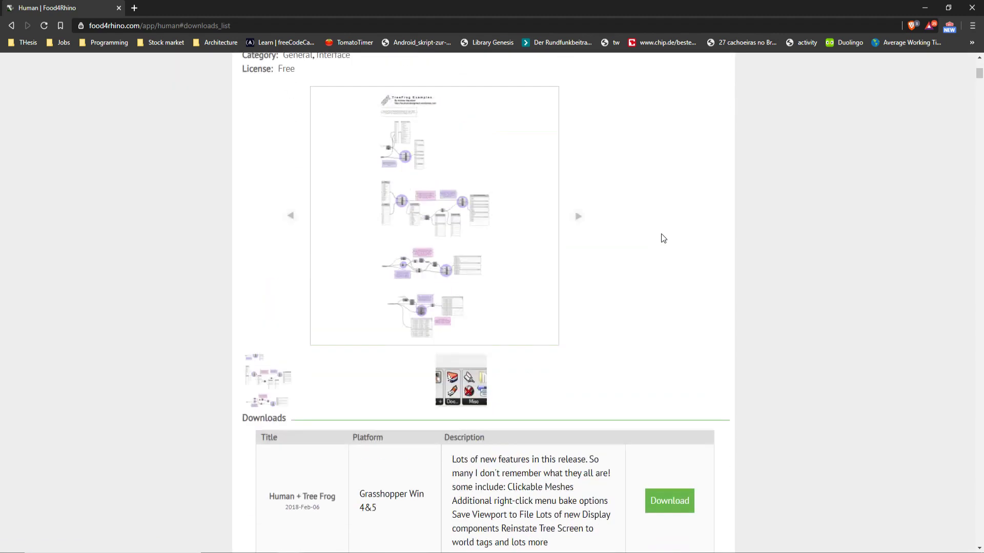
scroll(691, 244, down, 10)
scroll(671, 286, down, 3)
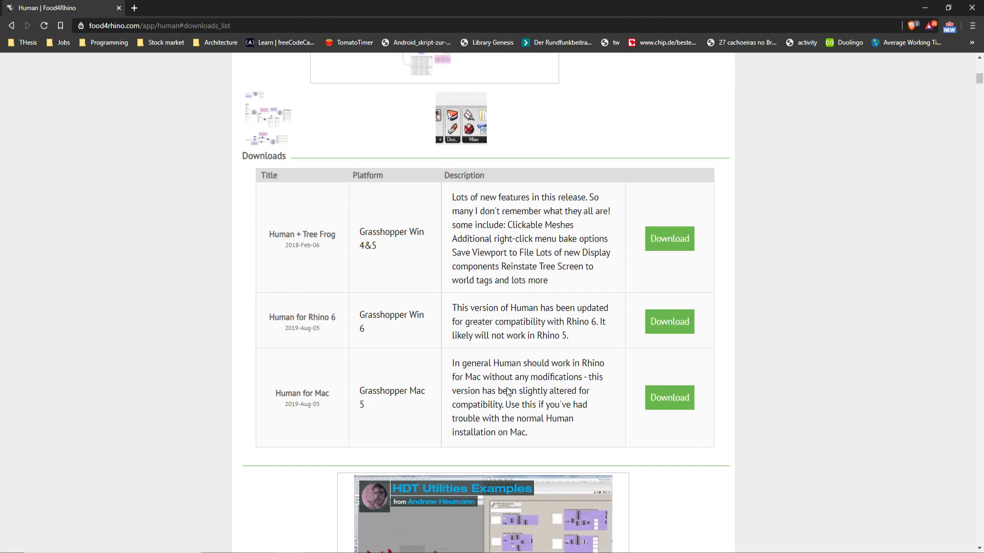
Download the Human for Rhino 6 version and save it as human (1).gha in the Downloads folder
drag(339, 319, 257, 318)
click(316, 319)
click(680, 323)
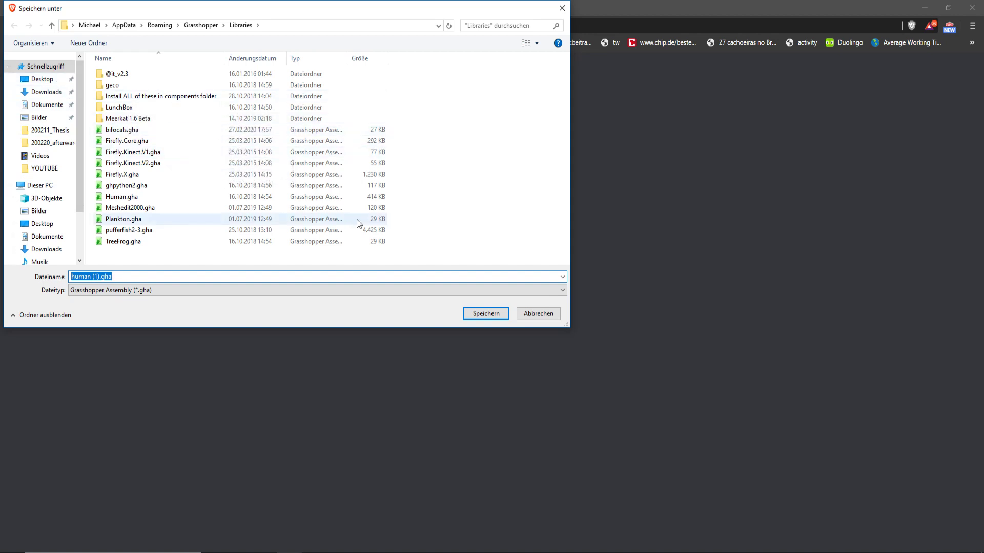
click(46, 249)
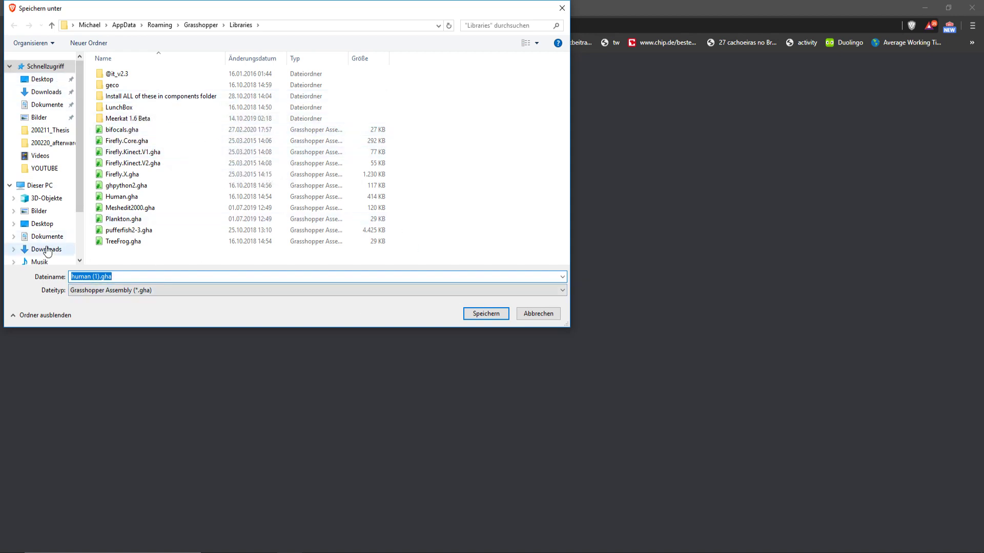
click(500, 315)
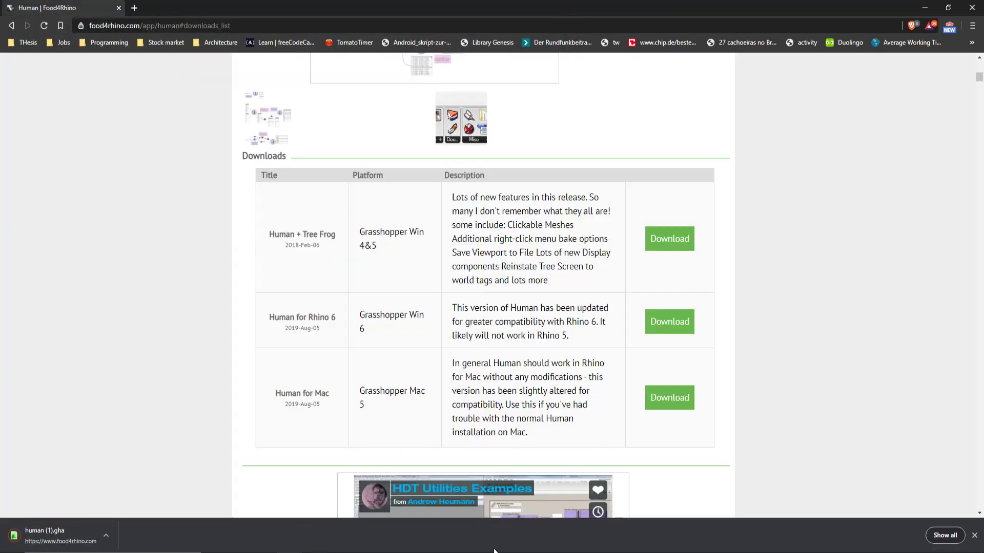
Switch to Rhino with Grasshopper and open Grasshopper's components folder, Libraries, in the file explorer
mouse_move(491, 552)
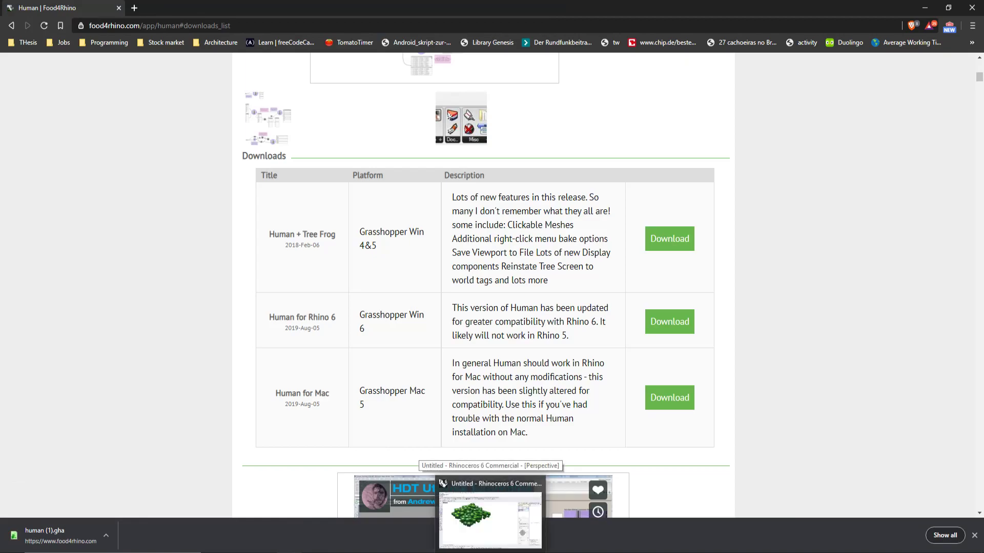
click(490, 520)
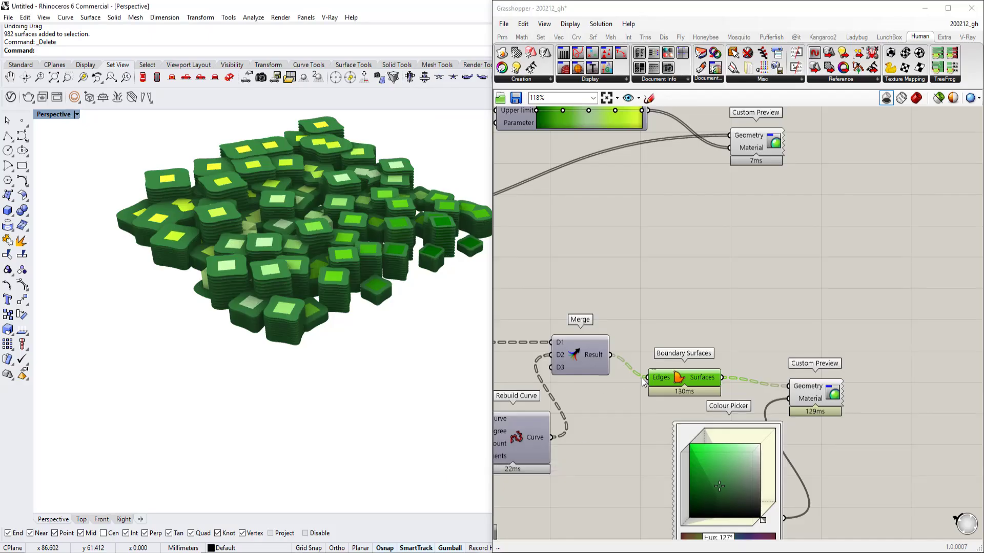
click(704, 269)
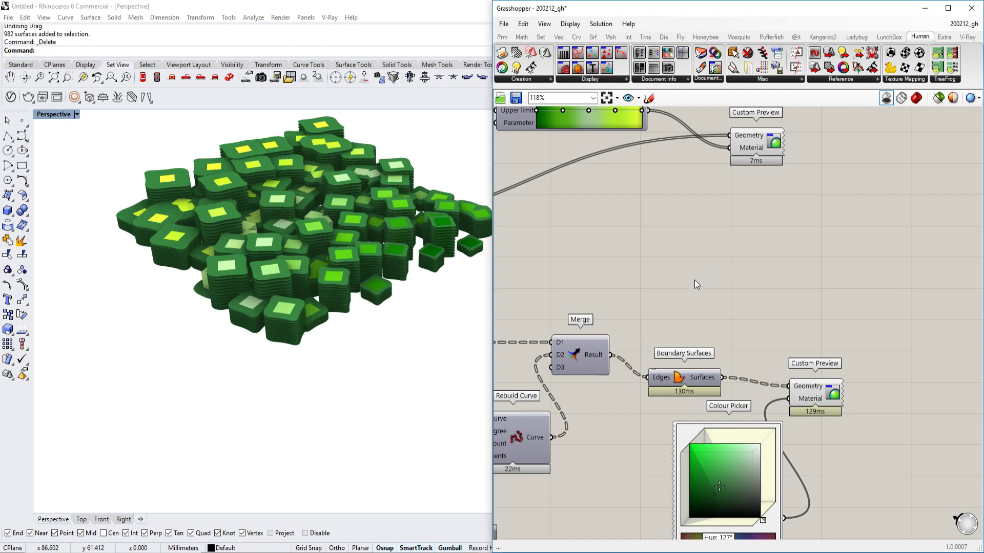
click(503, 24)
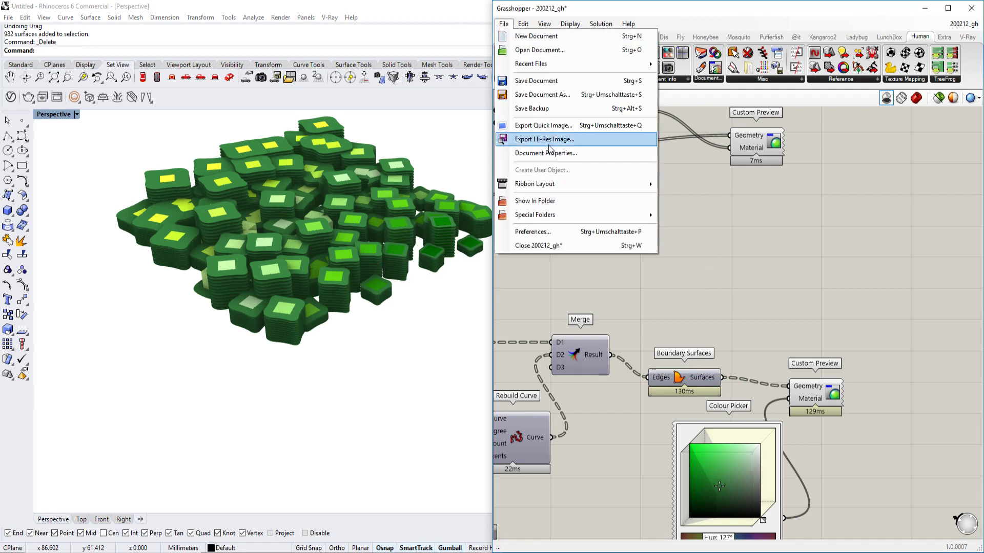
mouse_move(557, 218)
click(686, 217)
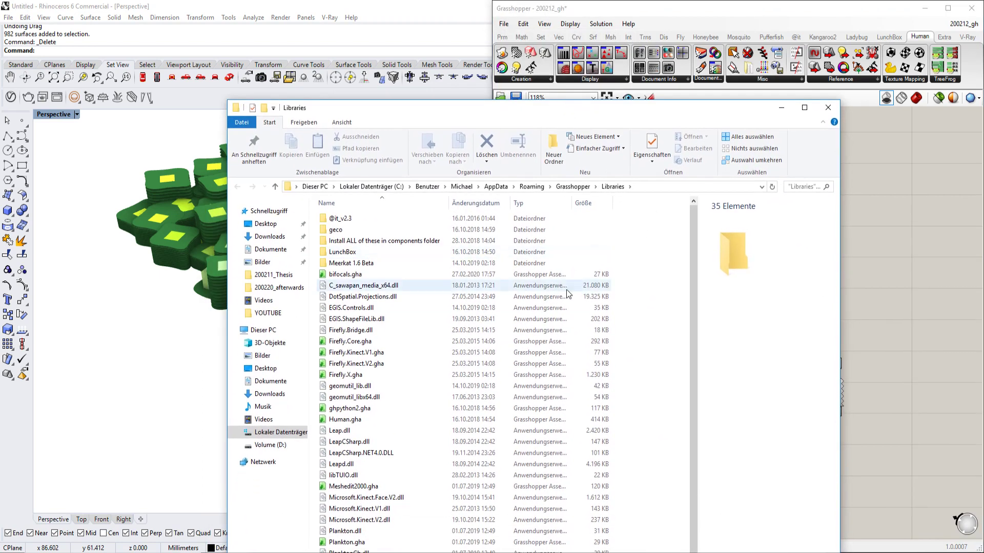
Move and resize the Libraries folder window so that it fits fully on screen
drag(577, 109, 582, 90)
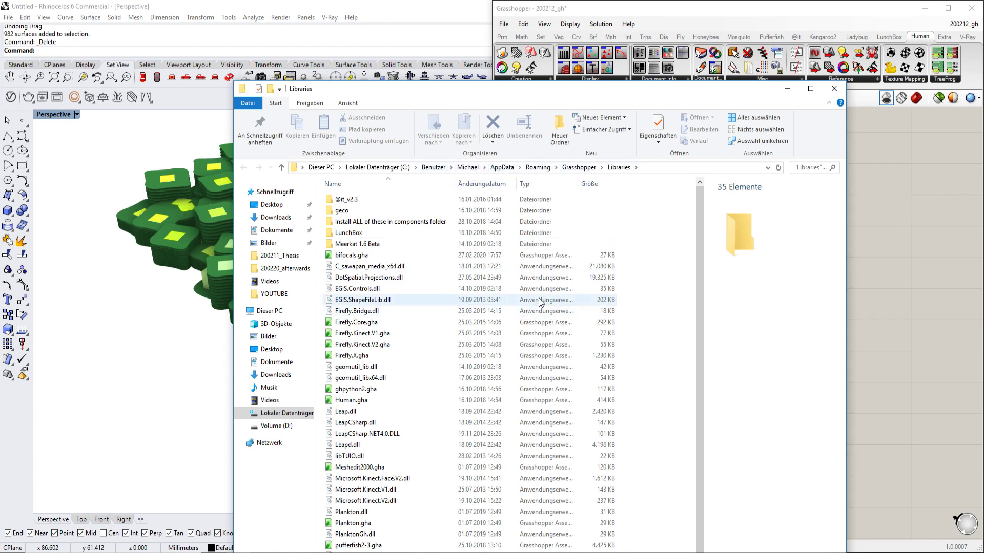
scroll(507, 425, down, 1)
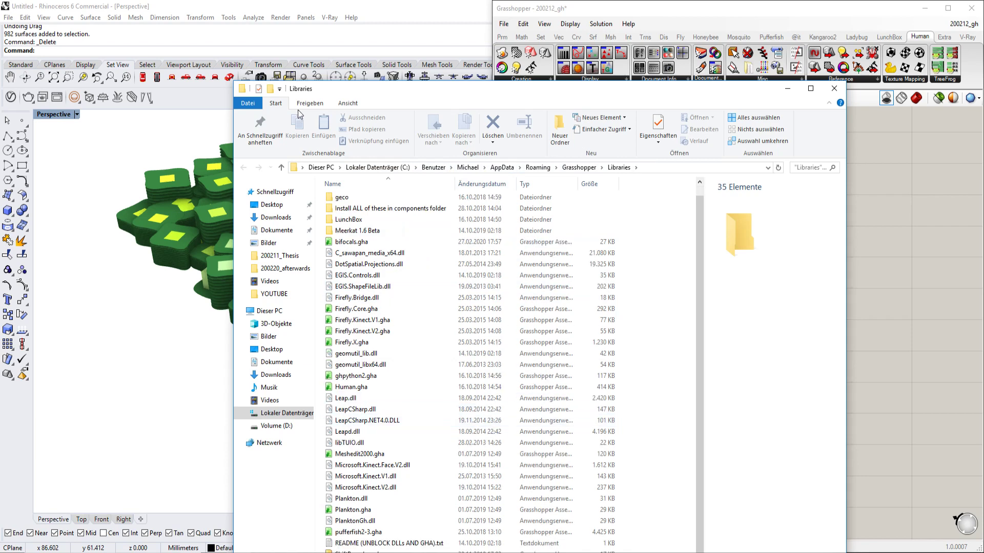
drag(233, 81, 161, 198)
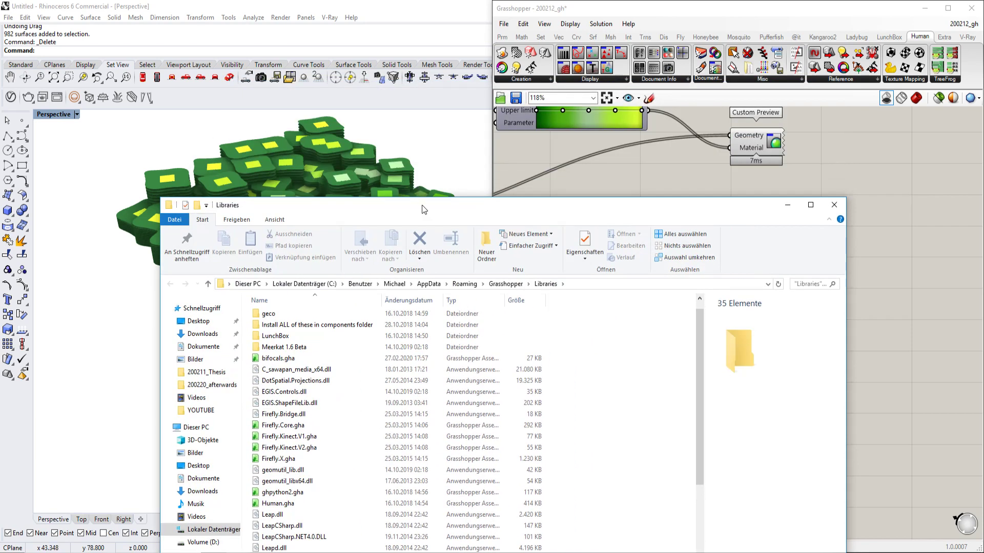
drag(424, 209, 375, 79)
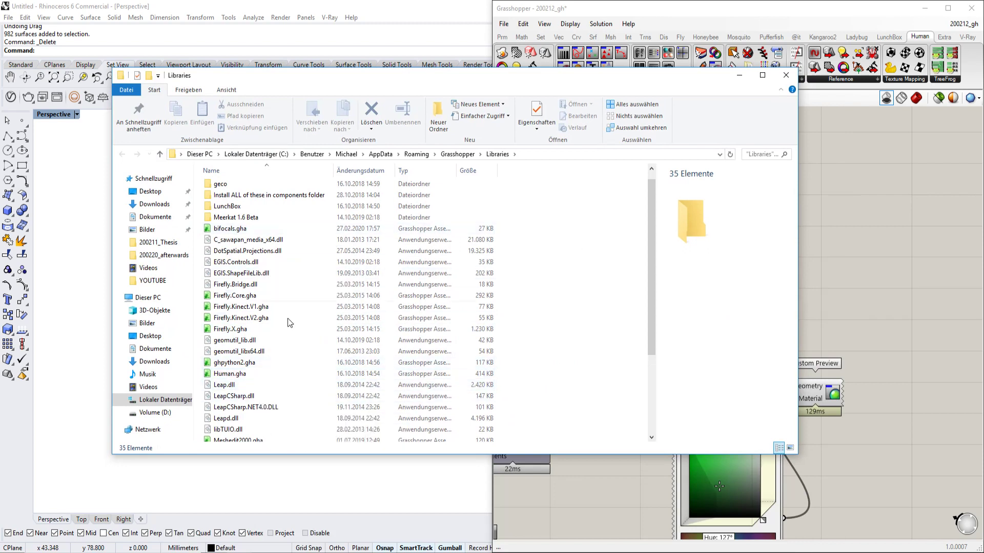
Copy human (1).gha from the Downloads folder into Grasshopper's Libraries folder
click(160, 362)
click(258, 187)
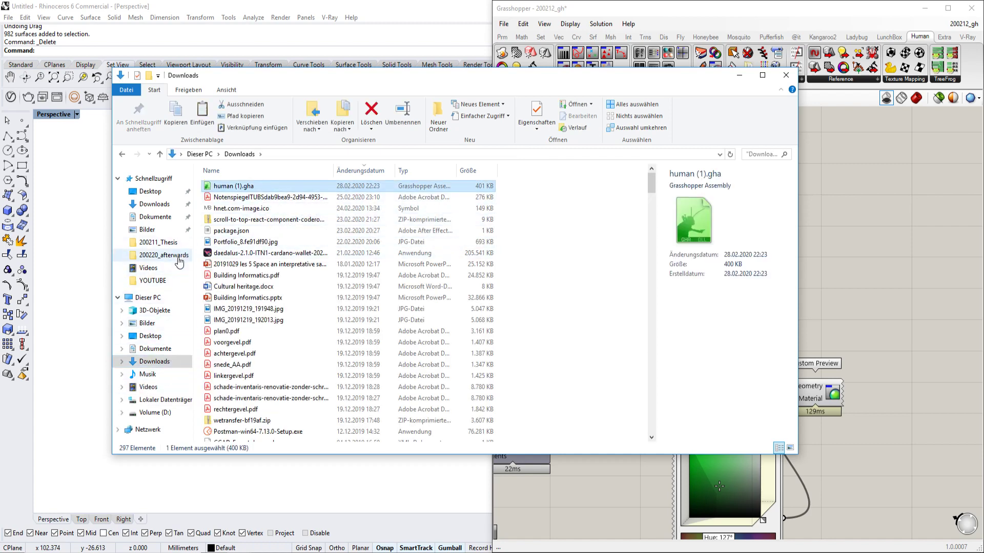
key(alt+Left)
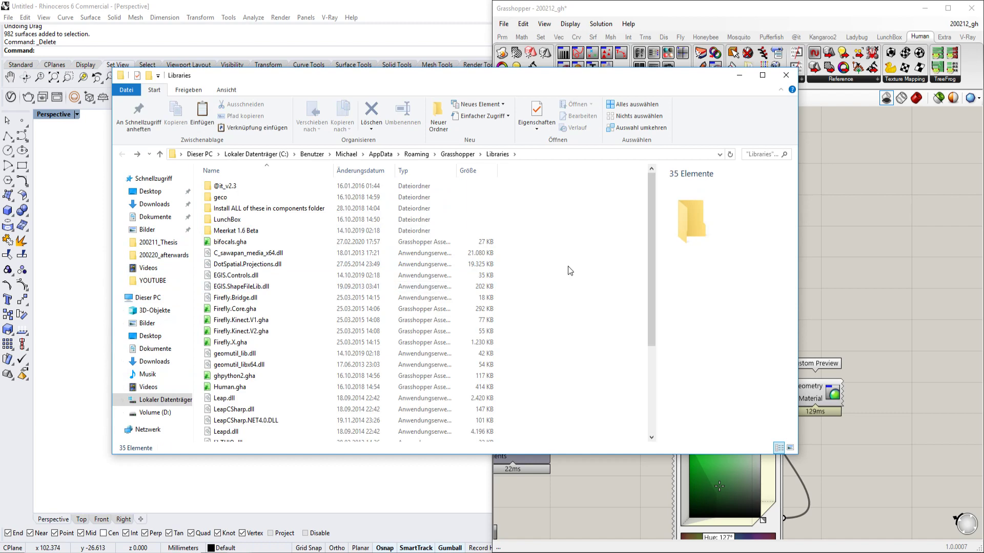
key(ctrl+v)
scroll(410, 318, down, 1)
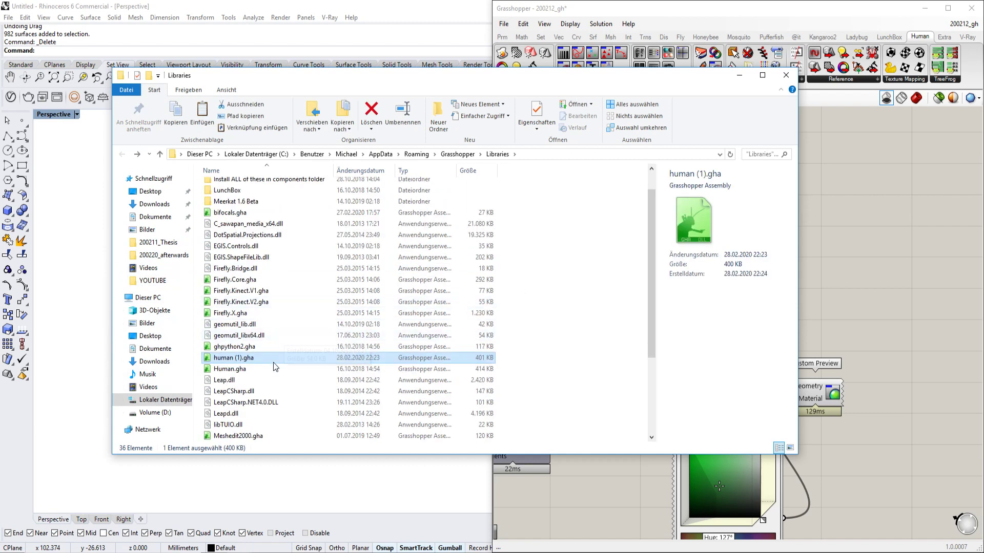
Cancel renaming the duplicate human (1).gha and delete it from the Libraries folder
key(F2)
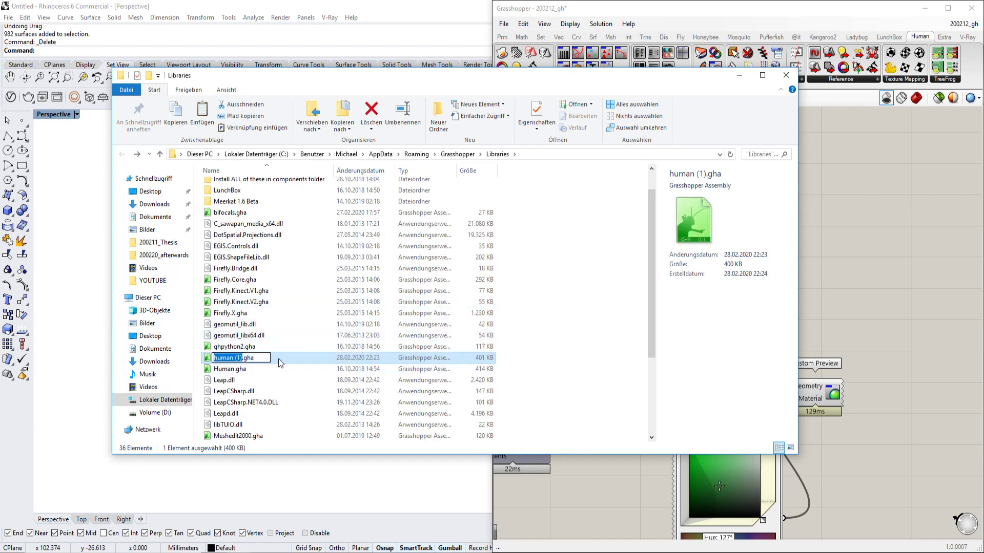
key(Escape)
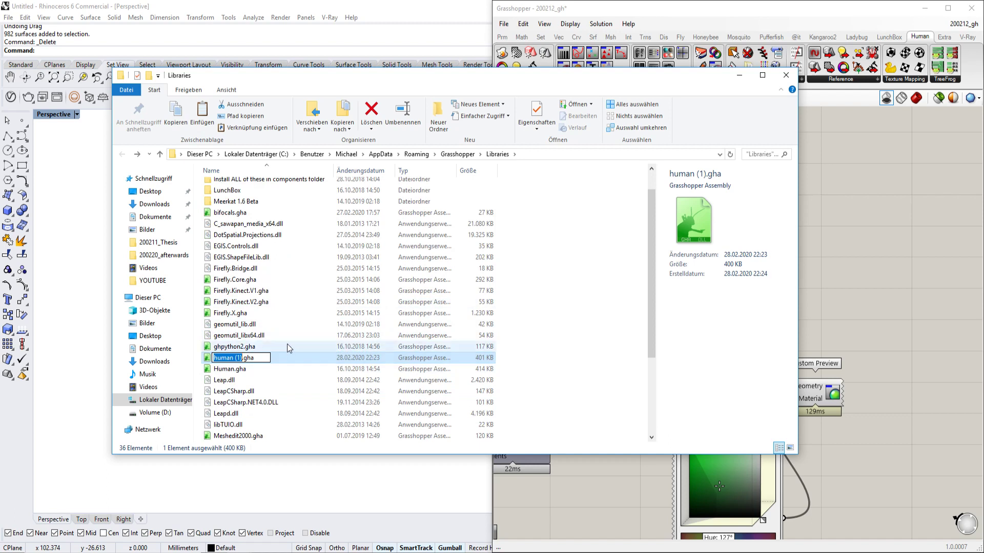
click(287, 345)
click(283, 359)
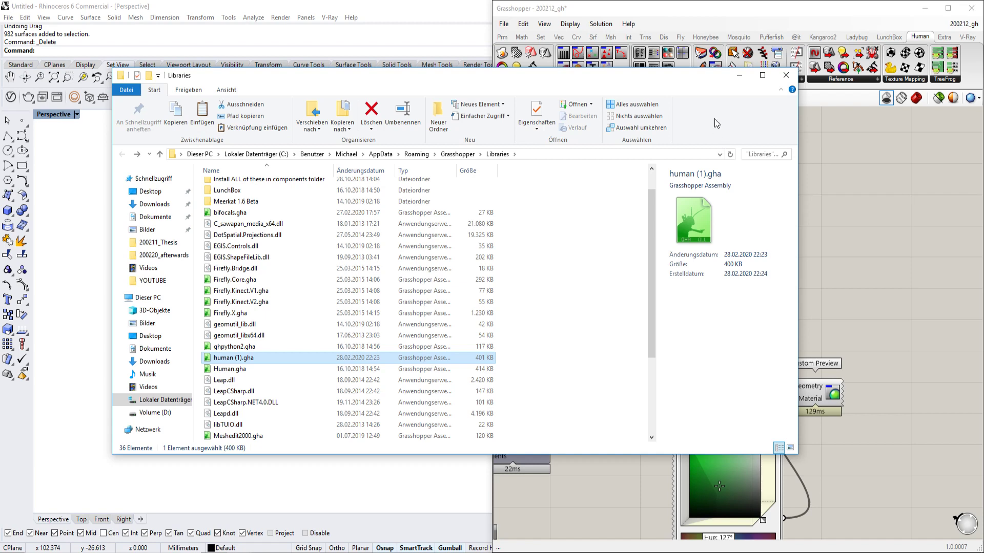
key(Delete)
Minimise the folder window and look through Human's Creation, Document, Reference and Document Info component groups and the two Custom Preview branches
click(739, 76)
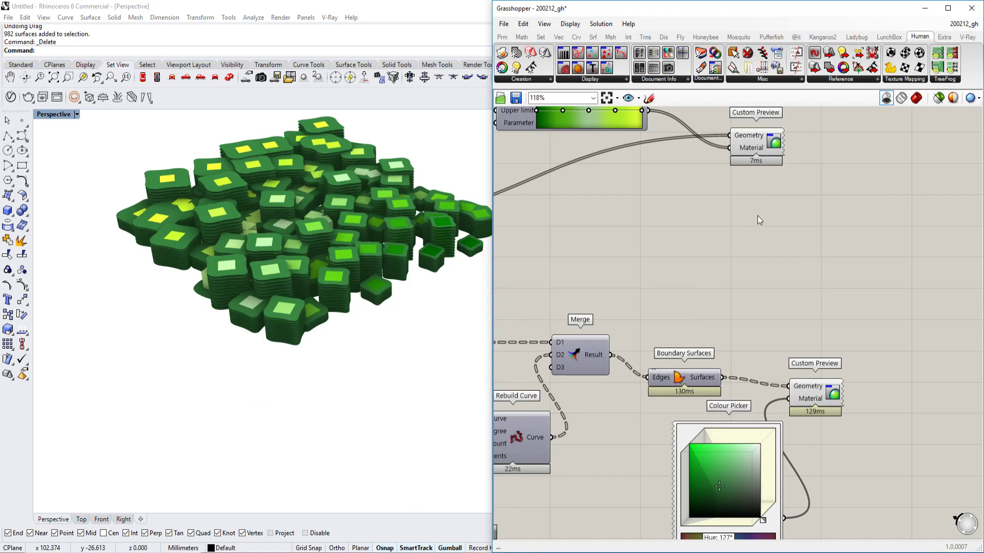
scroll(685, 302, down, 3)
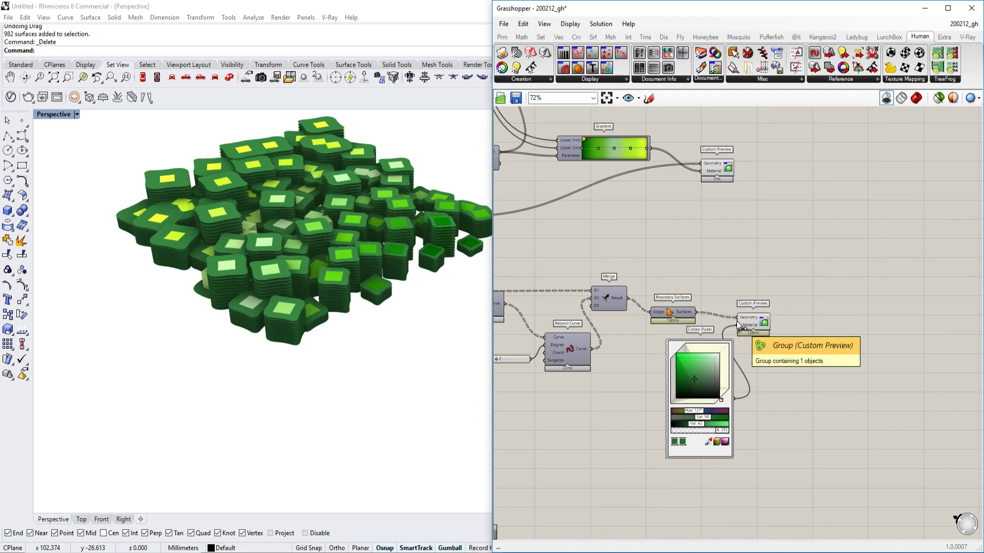
scroll(723, 317, up, 2)
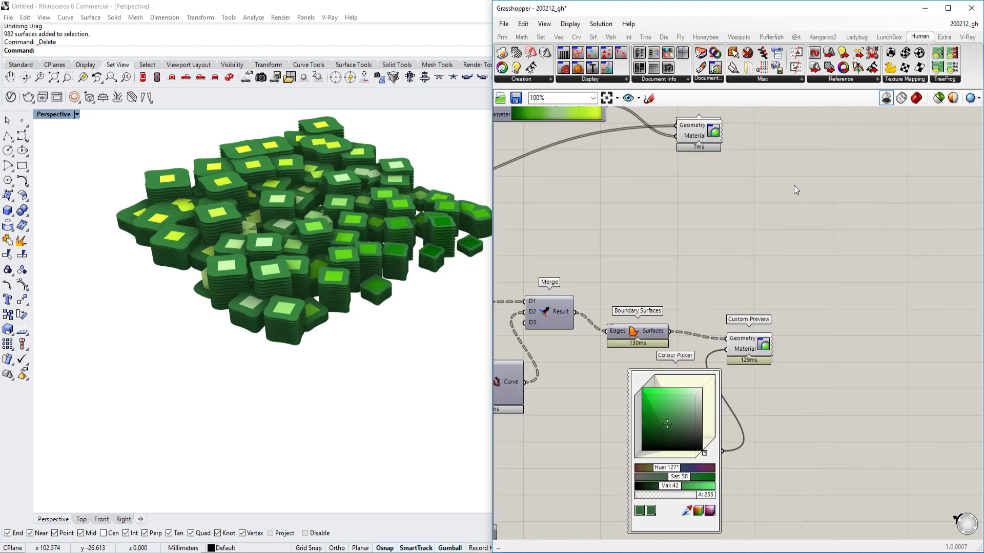
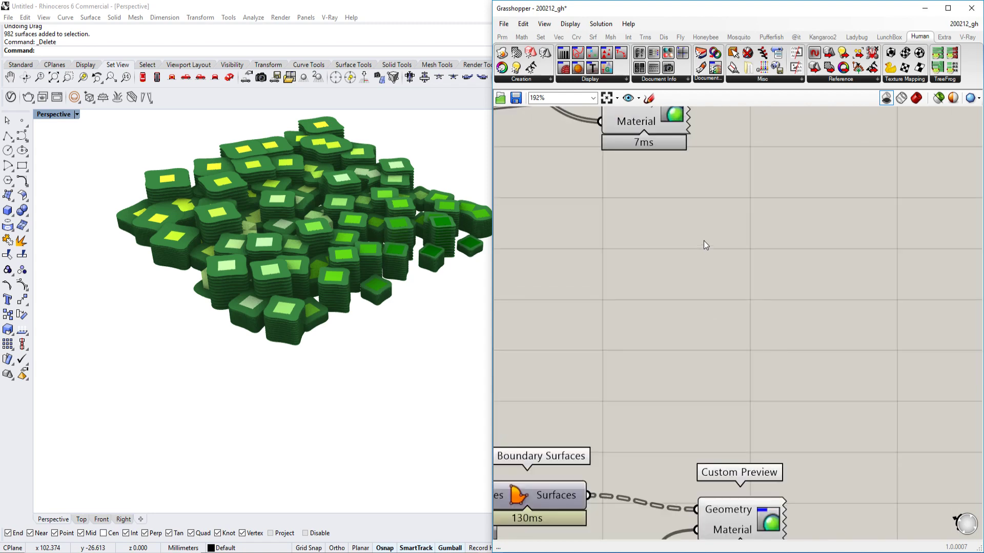
scroll(676, 287, down, 1)
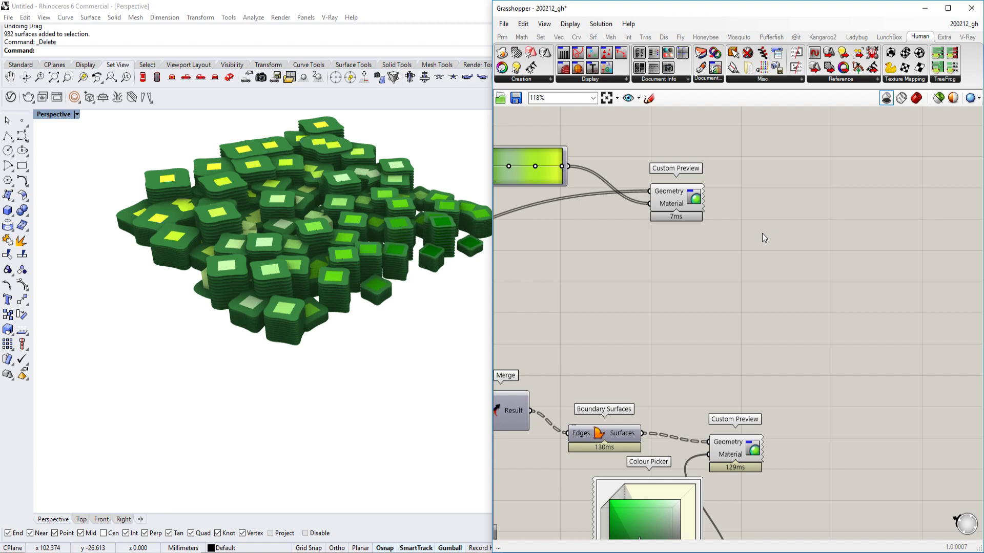
right_drag(599, 146, 749, 167)
click(532, 81)
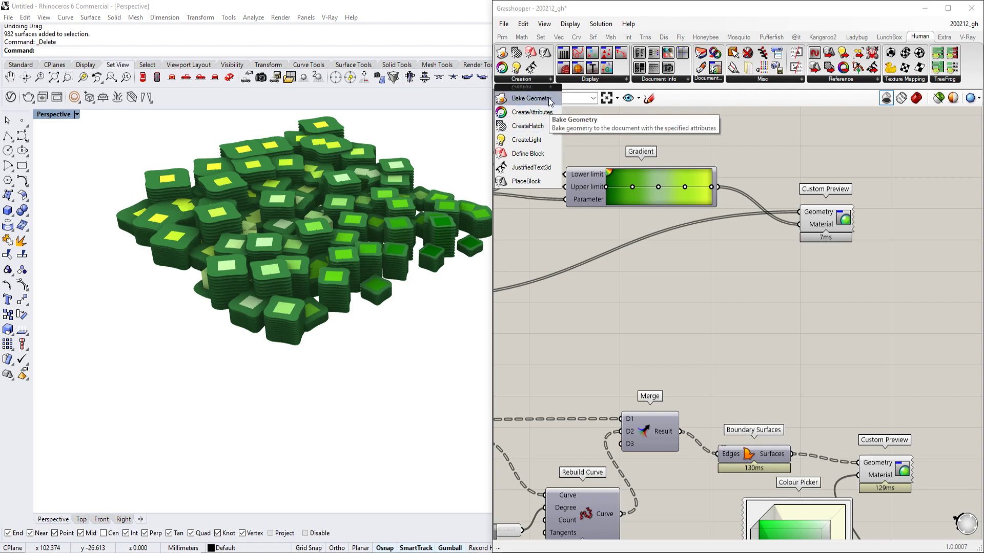
click(708, 80)
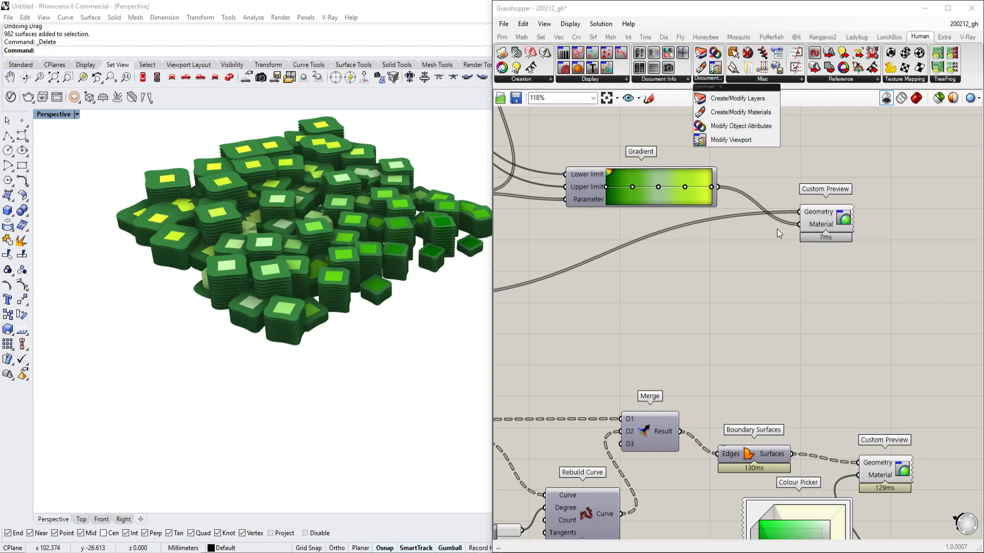
click(917, 79)
click(865, 81)
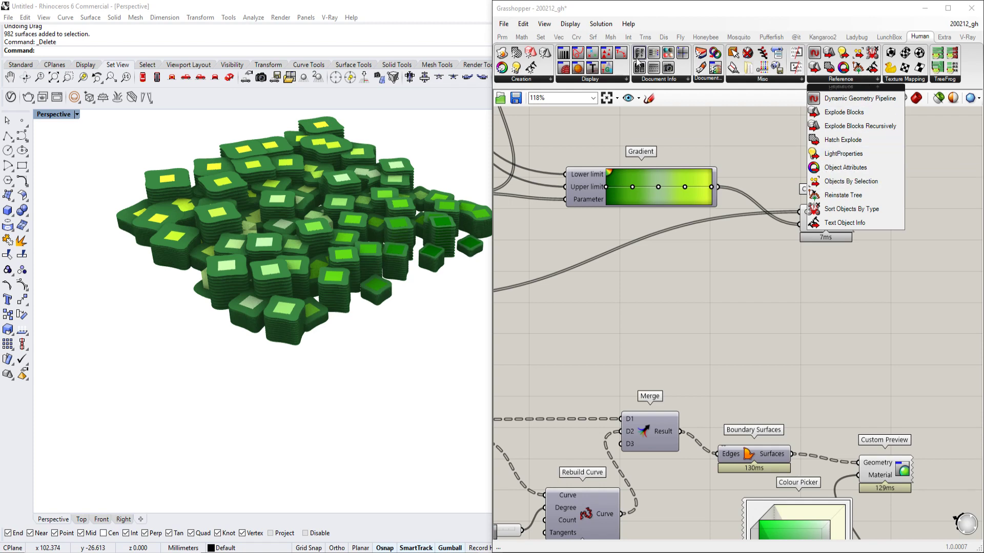
click(657, 80)
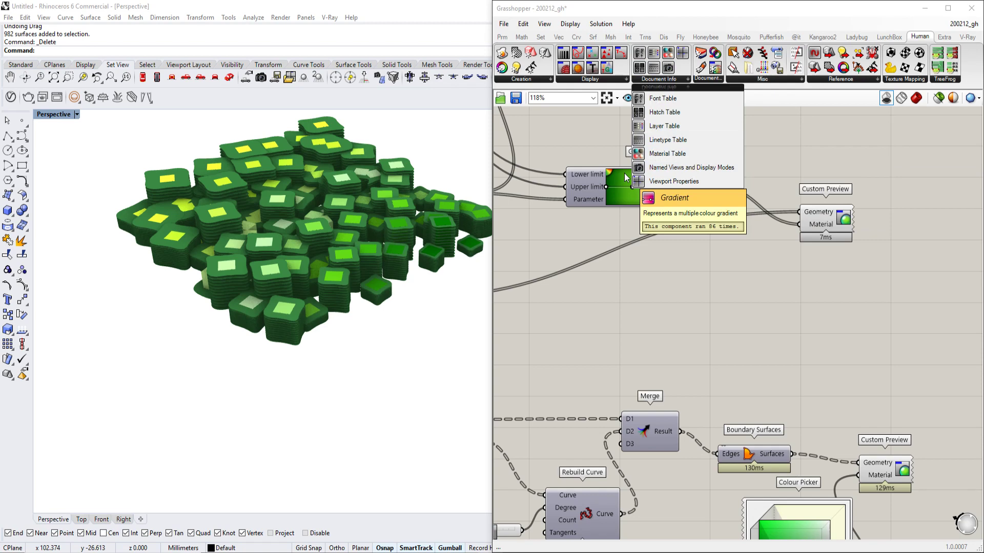
click(524, 80)
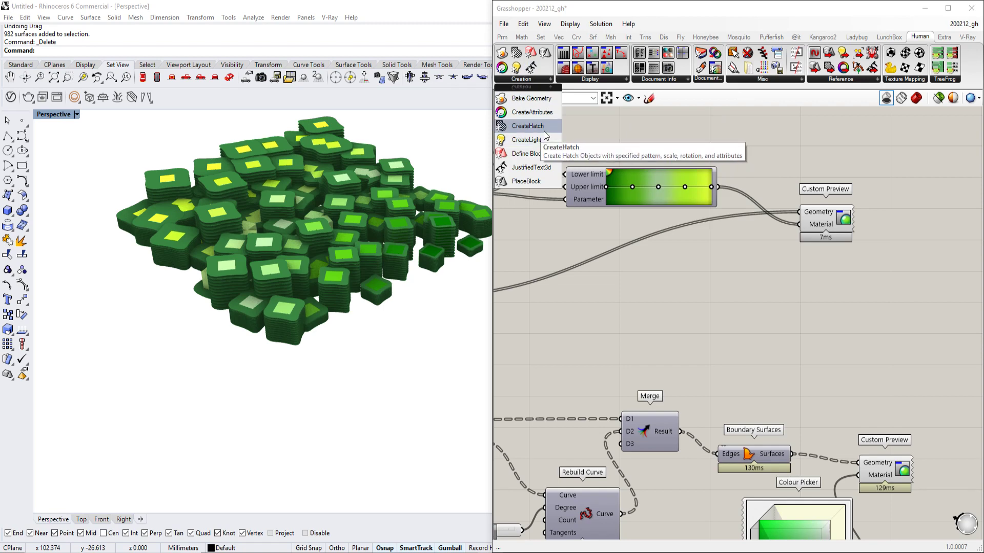
scroll(756, 276, down, 3)
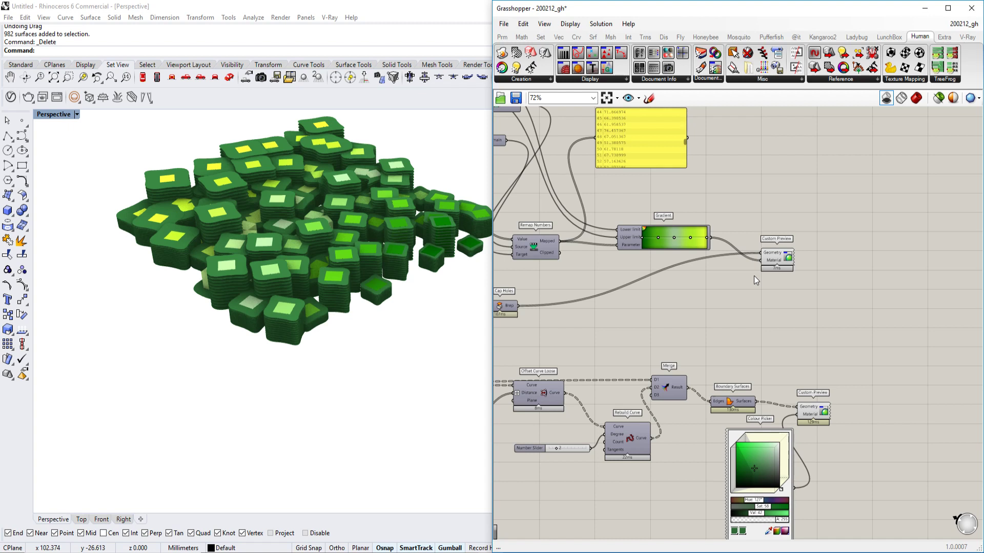
scroll(865, 314, up, 3)
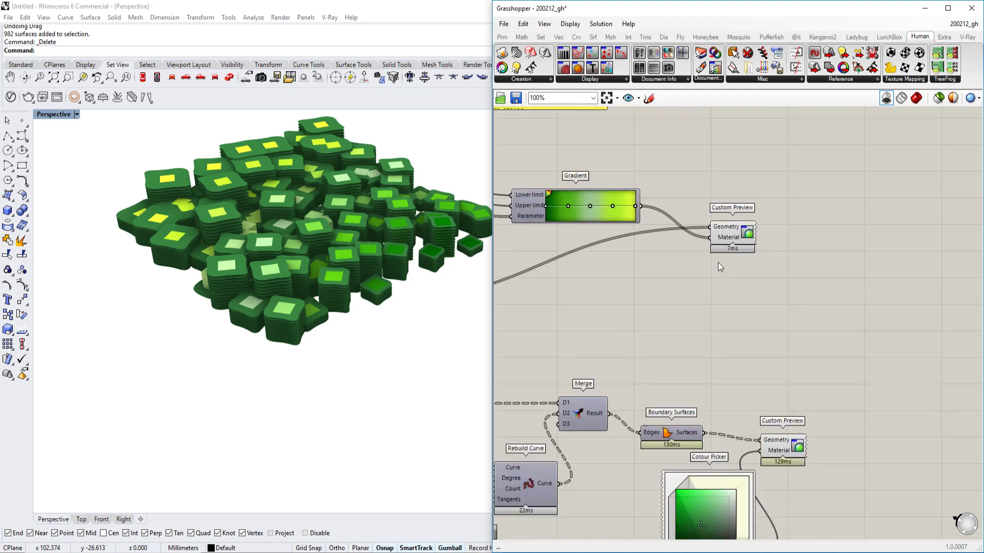
Place Human's Bake Geometry component beside the Custom Preview fed by the Gradient and examine its inputs
click(520, 79)
drag(544, 98, 872, 217)
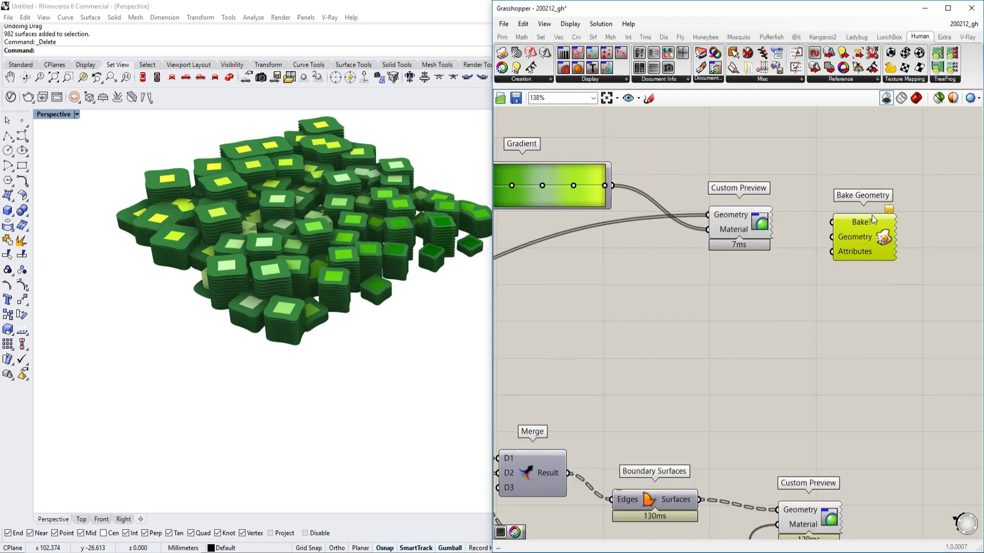
scroll(871, 221, up, 3)
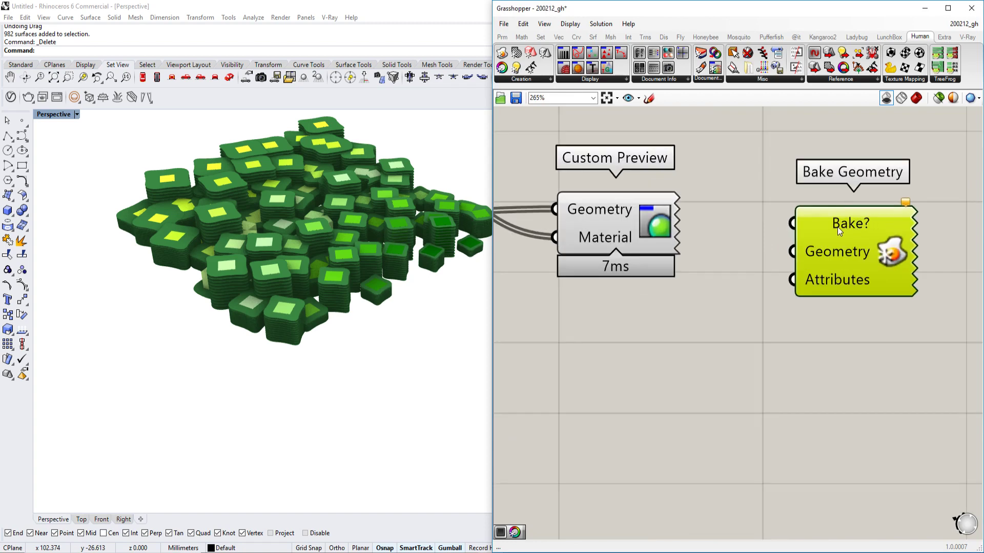
mouse_move(826, 227)
mouse_move(818, 252)
scroll(813, 282, down, 4)
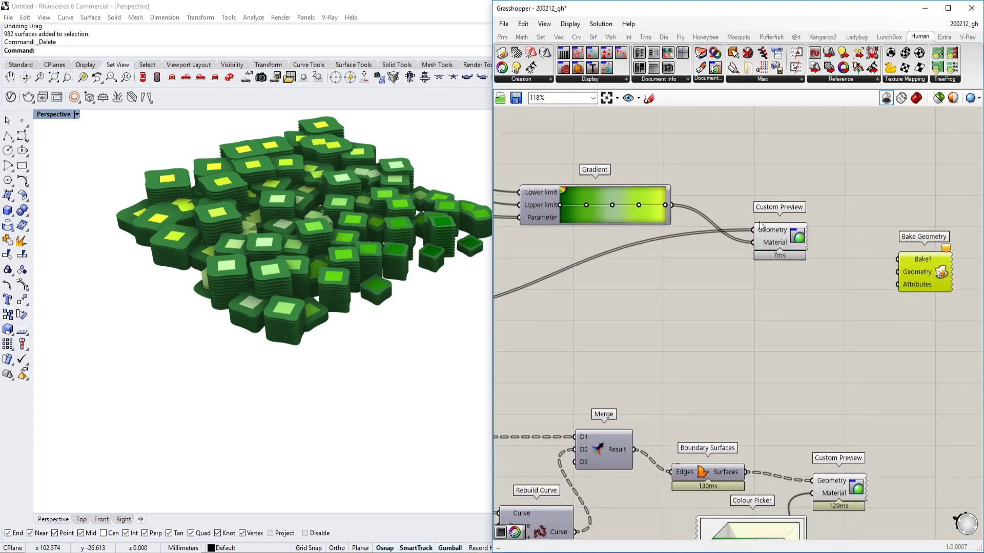
Try to wire the Gradient output directly into Bake Geometry's Attributes input
scroll(843, 247, up, 2)
drag(872, 275, 607, 181)
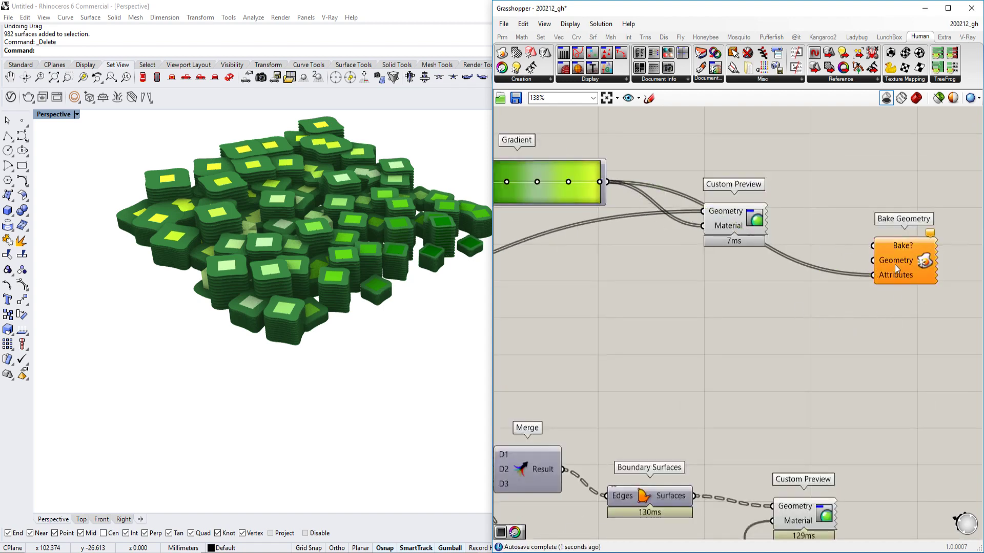
key(ctrl+z)
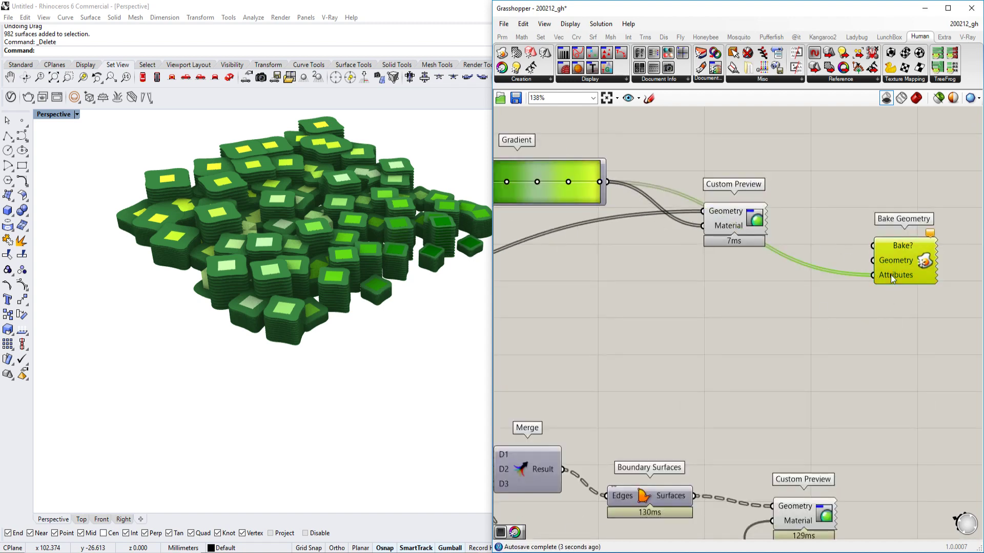
Place Human's CreateAttributes component below the Custom Preview fed by the Gradient and examine its inputs
click(537, 82)
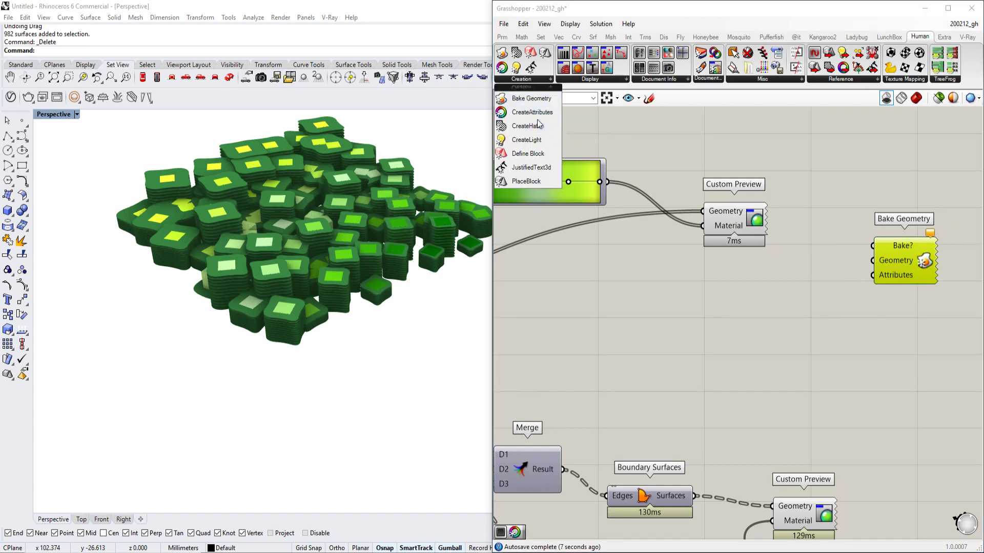
drag(533, 112, 780, 368)
scroll(730, 306, down, 1)
right_drag(780, 368, 750, 289)
scroll(750, 289, up, 3)
scroll(794, 296, down, 2)
right_drag(773, 399, 871, 291)
drag(890, 386, 623, 301)
drag(685, 315, 675, 398)
click(668, 275)
scroll(738, 206, up, 1)
right_drag(738, 206, 668, 281)
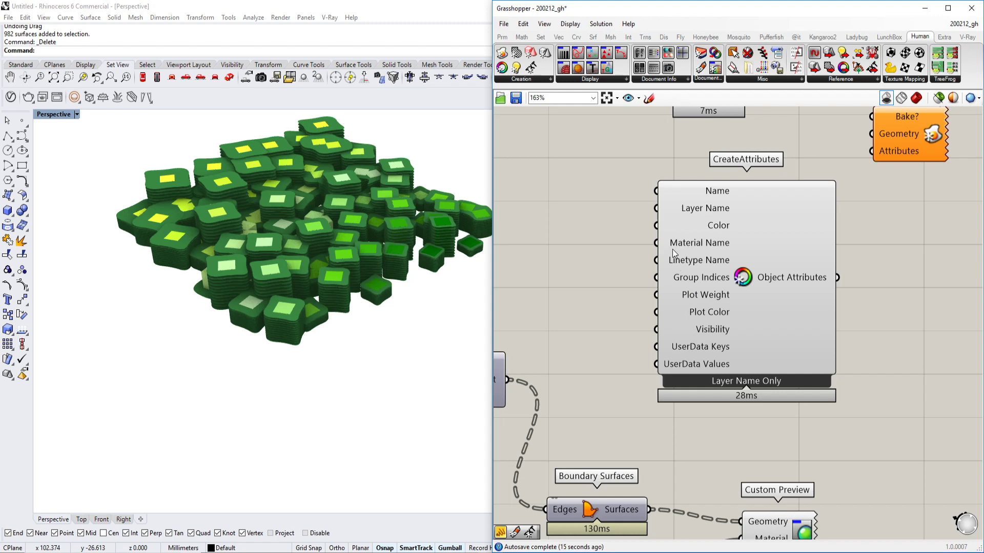
right_drag(673, 247, 736, 290)
scroll(739, 245, down, 1)
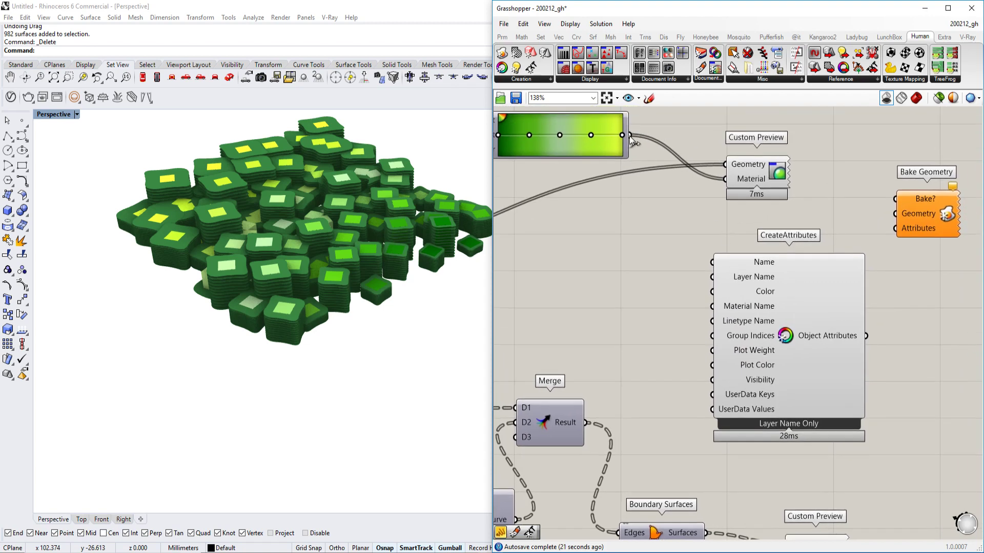
Wire the Gradient output into CreateAttributes' Name, Color and Material Name inputs and read the component's warning
drag(622, 136, 660, 195)
mouse_move(631, 136)
mouse_down()
mouse_move(678, 168)
mouse_move(712, 306)
mouse_move(631, 136)
mouse_up()
right_drag(727, 279, 735, 321)
drag(642, 165, 740, 290)
scroll(781, 358, up, 2)
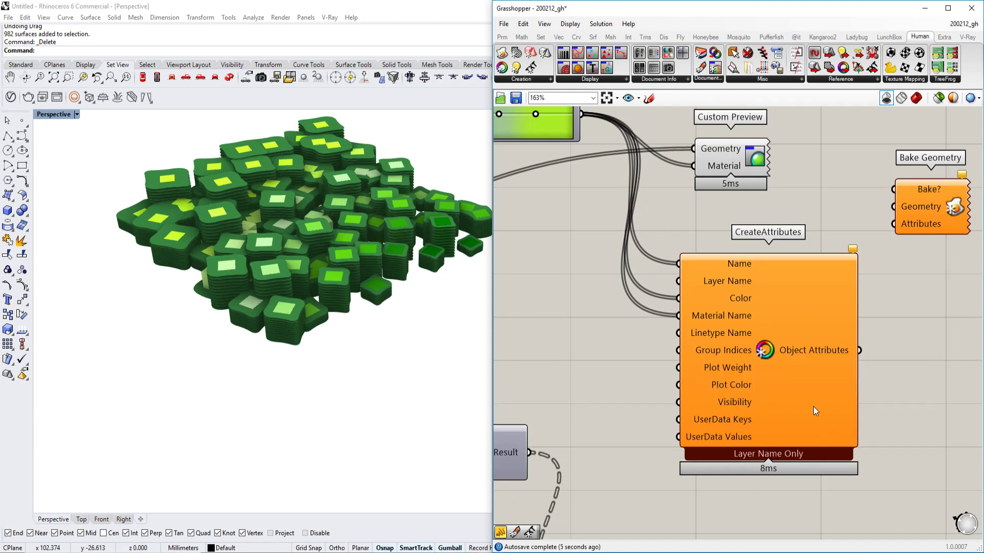
right_drag(819, 355, 797, 362)
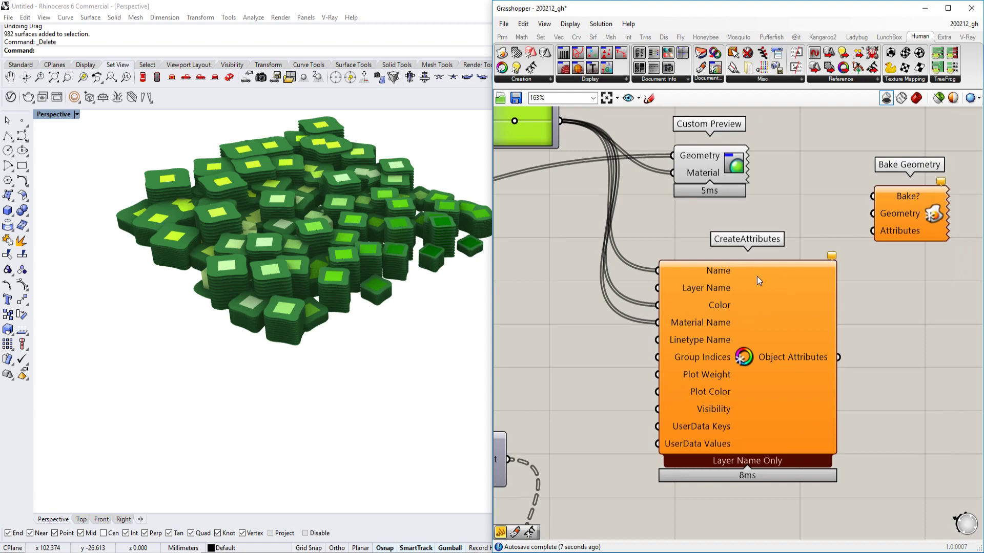
mouse_move(831, 258)
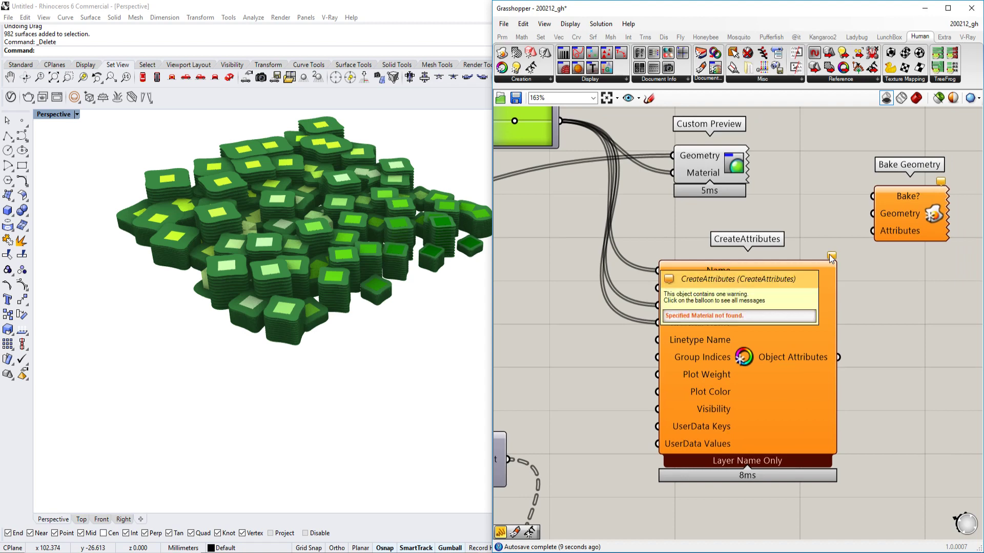
scroll(742, 290, down, 3)
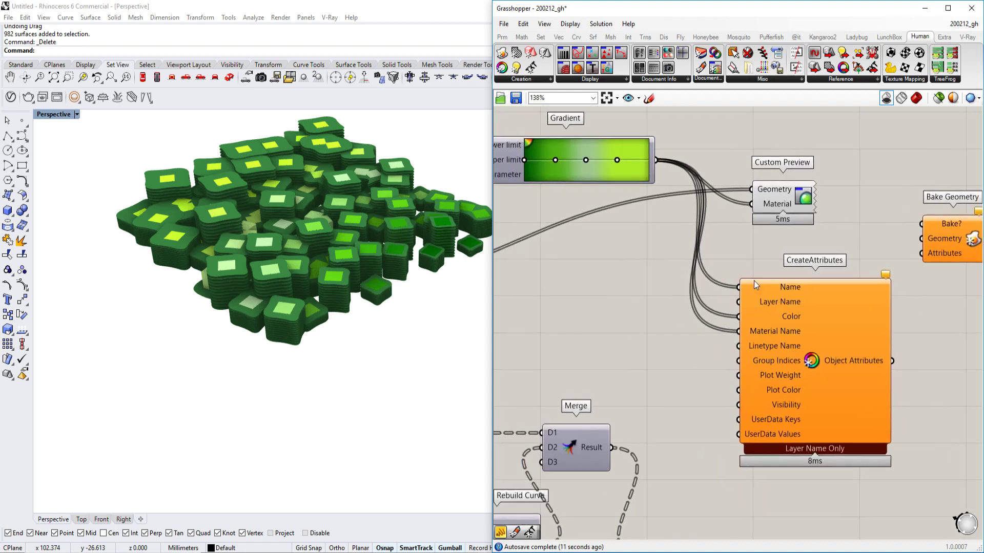
Move CreateAttributes aside and place Human's Create/Modify Materials component between it and the Gradient
right_drag(806, 310, 737, 302)
drag(741, 328, 887, 333)
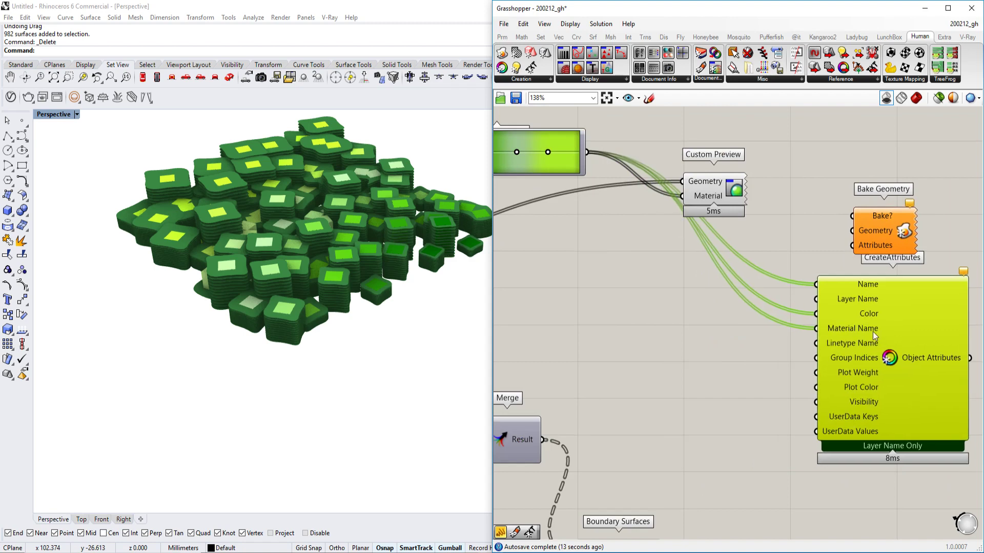
click(715, 79)
drag(728, 112, 660, 324)
click(668, 334)
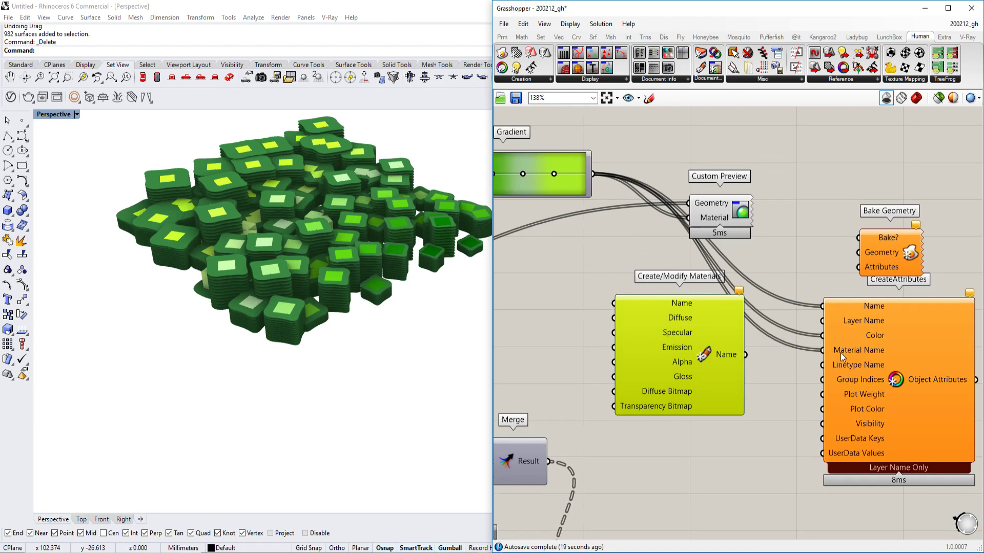
Wire the Gradient output into the Diffuse and Name inputs of Create/Modify Materials
right_drag(728, 288, 772, 281)
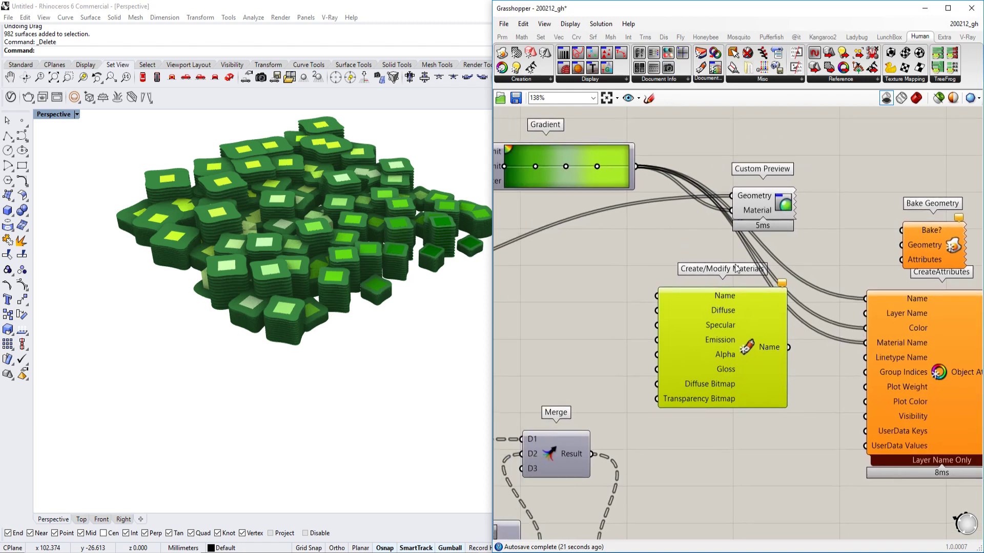
drag(635, 166, 656, 312)
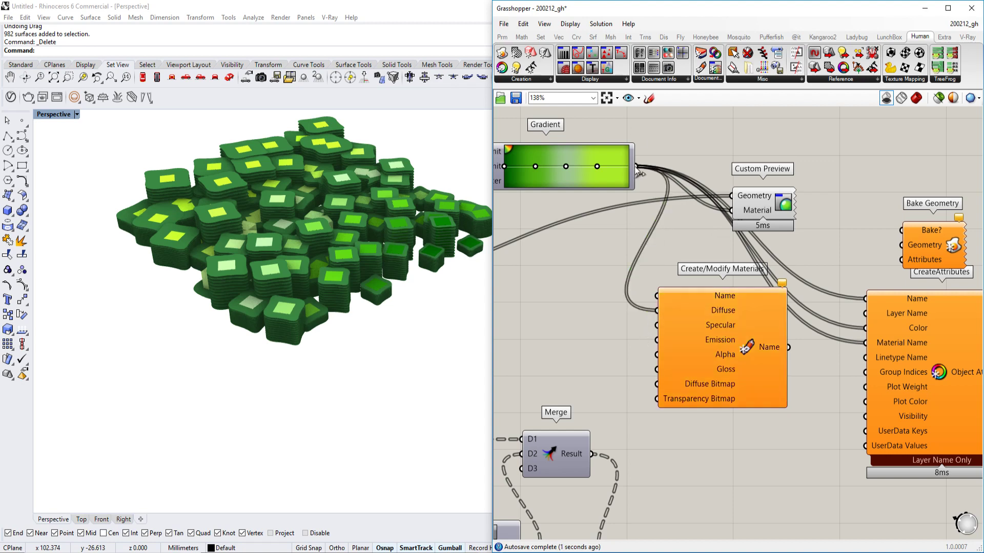
drag(640, 173, 660, 291)
Inspect the Name output of Create/Modify Materials and connect it to CreateAttributes' Material Name, replacing the Gradient wire
right_drag(781, 297, 746, 285)
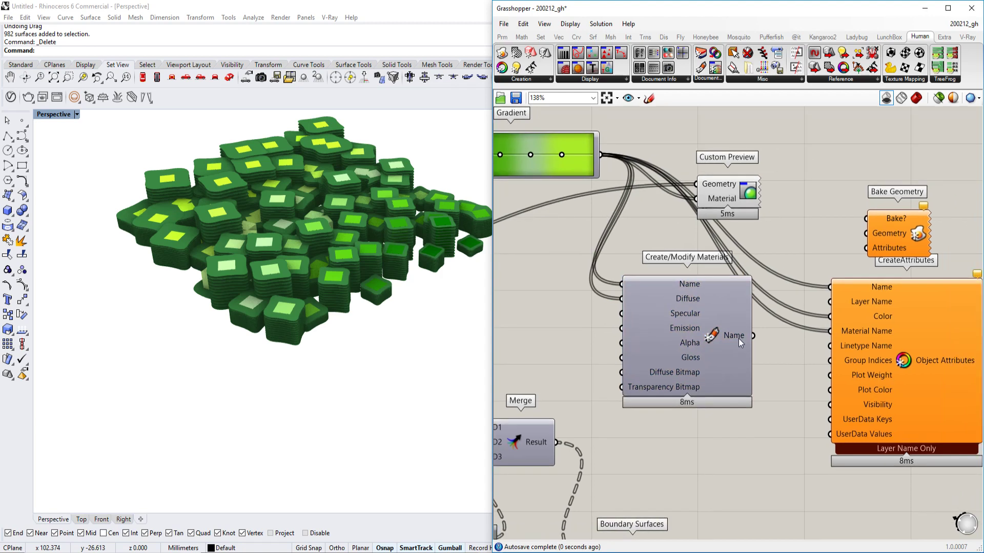
scroll(709, 342, up, 2)
mouse_move(709, 343)
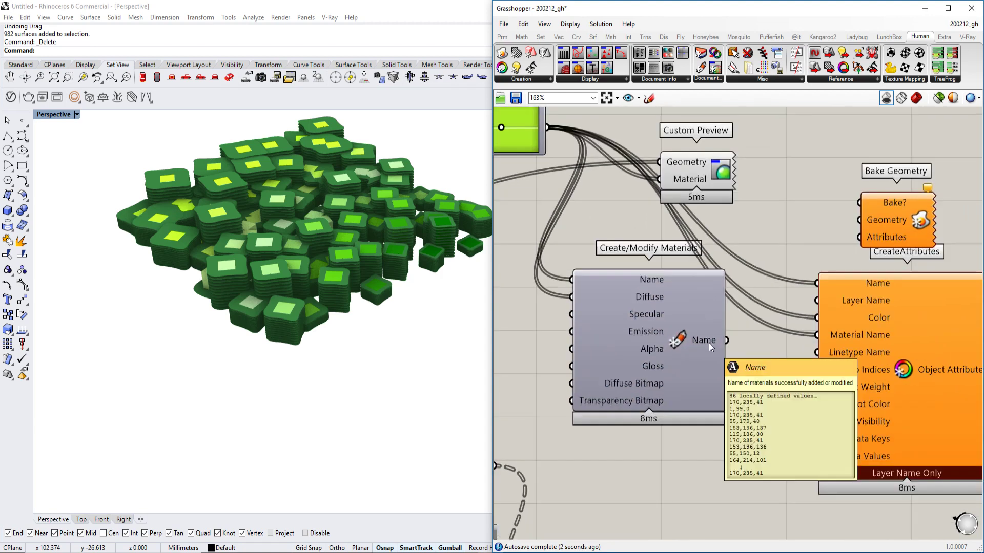
right_drag(709, 343, 681, 349)
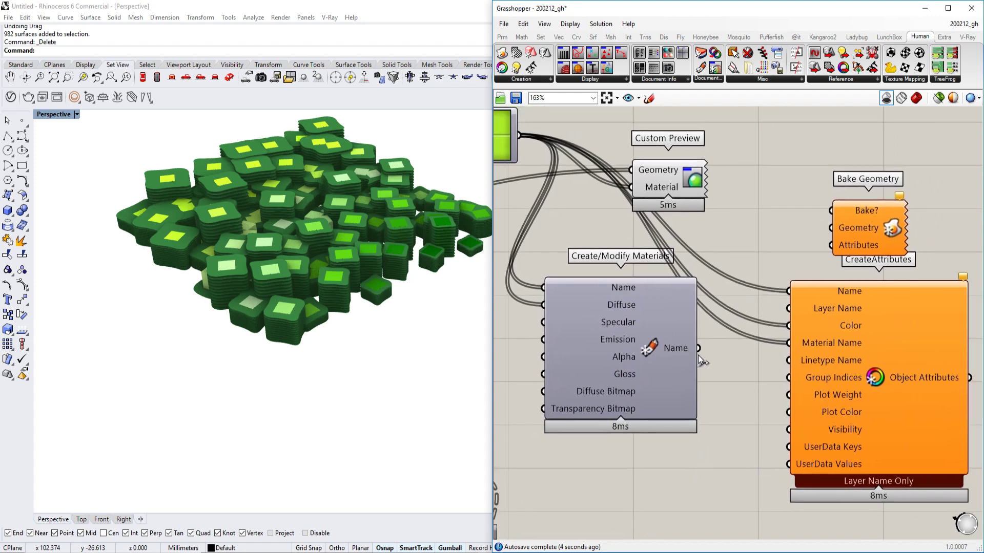
drag(698, 348, 792, 344)
Move Bake Geometry clear of CreateAttributes and wire Object Attributes into its Attributes input
right_drag(804, 355, 723, 343)
right_drag(831, 351, 757, 354)
drag(682, 243, 872, 264)
right_drag(873, 271, 820, 274)
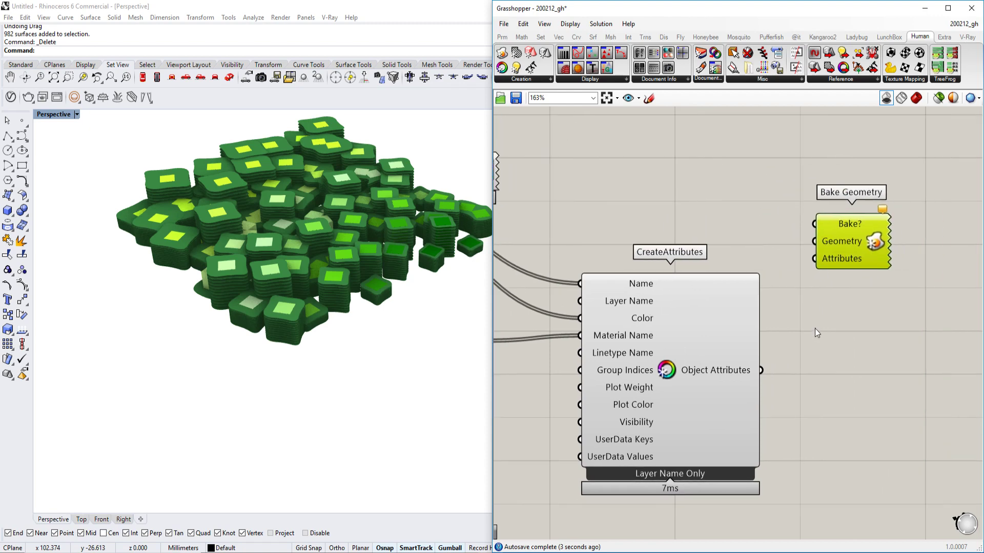
drag(762, 374, 814, 259)
Connect the box geometry that feeds the Gradient's Custom Preview to Bake Geometry's Geometry input and adjust the component's position
right_drag(810, 262, 842, 317)
scroll(859, 311, down, 5)
scroll(855, 319, up, 2)
scroll(871, 313, down, 3)
drag(868, 312, 552, 331)
scroll(604, 317, up, 3)
scroll(732, 321, down, 2)
scroll(815, 288, up, 4)
drag(813, 288, 844, 290)
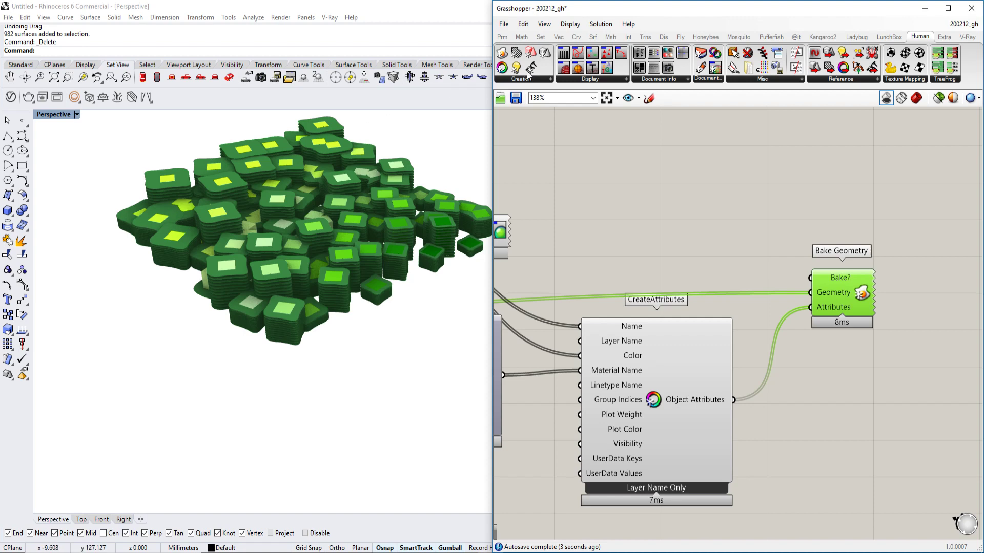
Set the Grasshopper display to No Preview and switch Rhino's Perspective viewport to Shaded mode
click(544, 23)
mouse_move(566, 26)
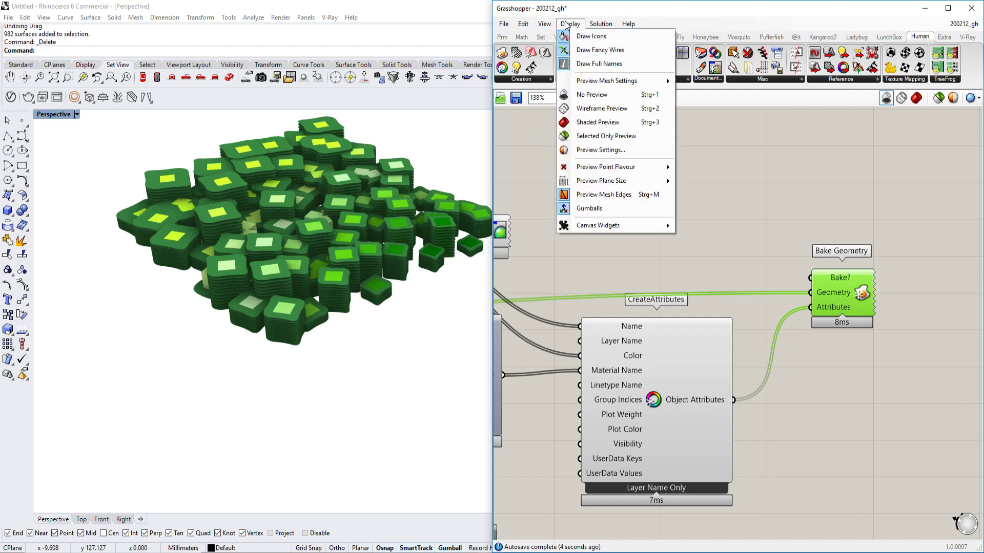
click(608, 94)
right_drag(620, 181, 720, 200)
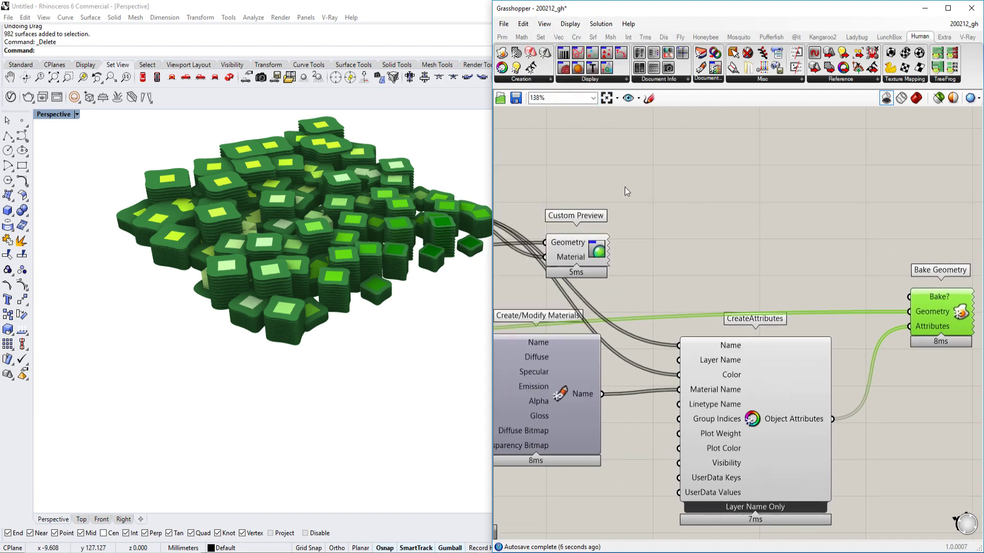
click(54, 114)
click(70, 153)
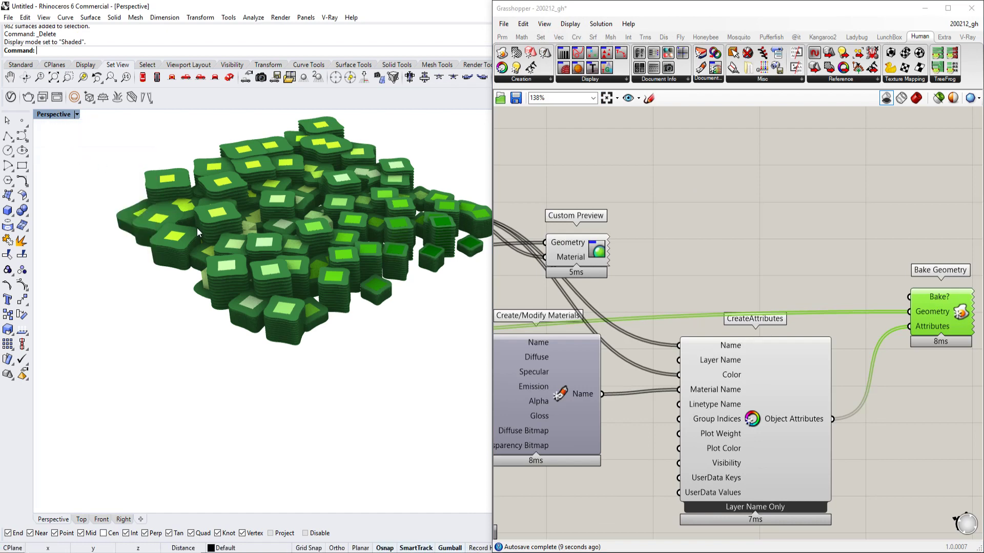
right_drag(700, 228, 647, 284)
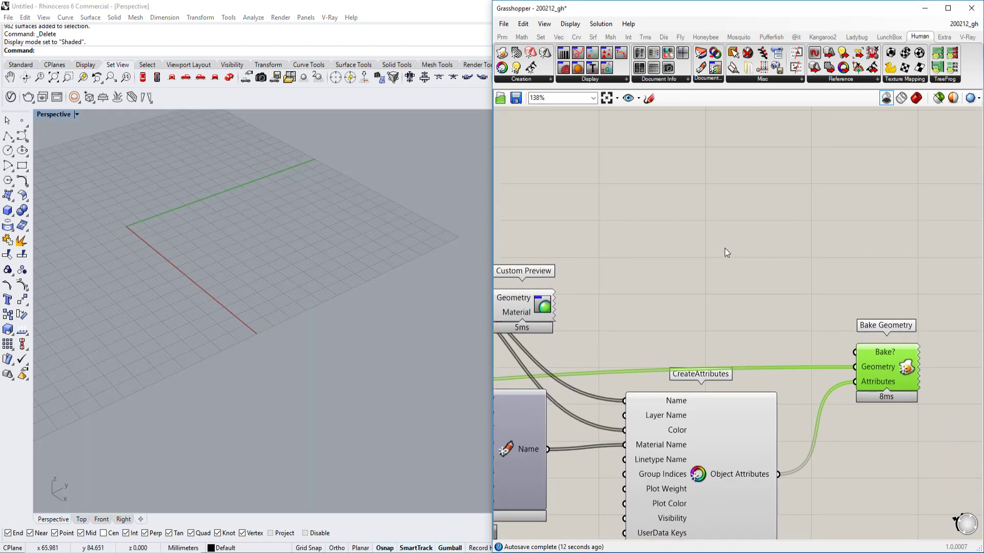
Add a Button component, wire it to Bake Geometry's Bake? input and trigger the bake
double_click(713, 203)
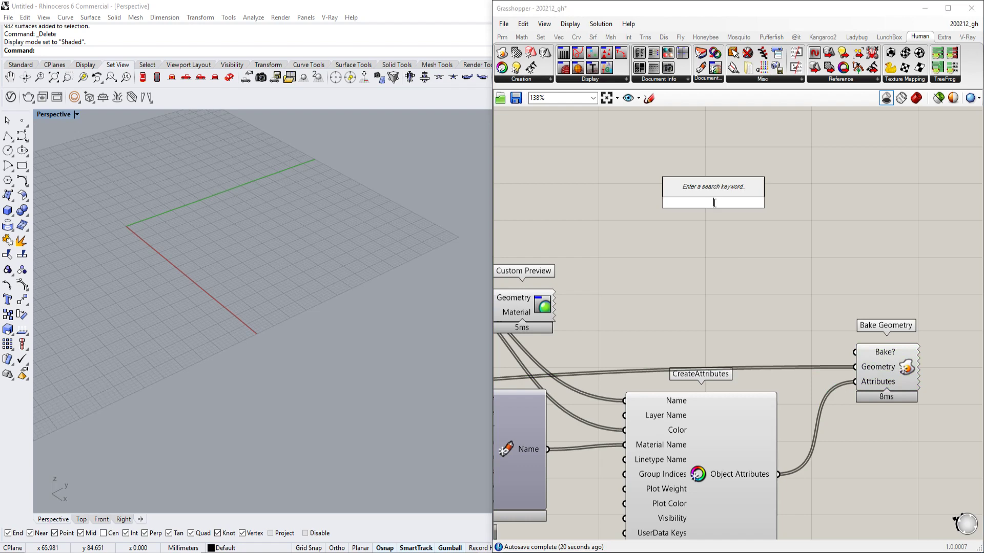
text(button)
key(Return)
drag(752, 202, 854, 352)
click(733, 202)
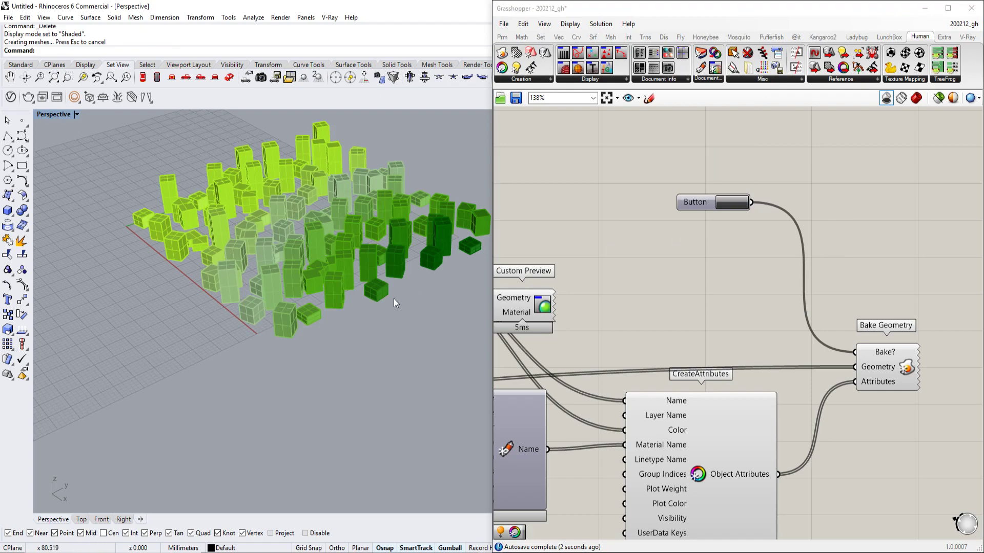
Examine the baked boxes in Rhino from several angles, selecting individual ones to check their geometry and colours
right_drag(339, 283, 302, 321)
scroll(299, 323, up, 6)
click(299, 323)
click(318, 286)
click(260, 235)
click(331, 204)
click(258, 194)
scroll(283, 205, down, 6)
right_drag(284, 209, 264, 277)
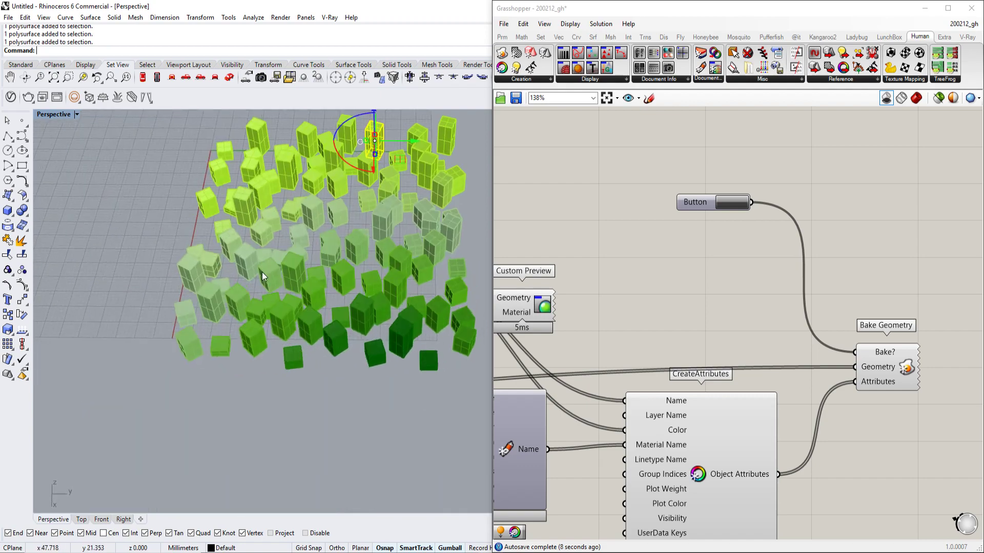
Select all the green baked boxes in Rhino and delete them
scroll(262, 272, down, 6)
drag(400, 180, 134, 385)
scroll(655, 313, down, 5)
Change the Gradient component to the red-yellow-blue preset
right_drag(656, 314, 712, 258)
scroll(892, 278, down, 5)
scroll(820, 268, up, 12)
right_click(711, 258)
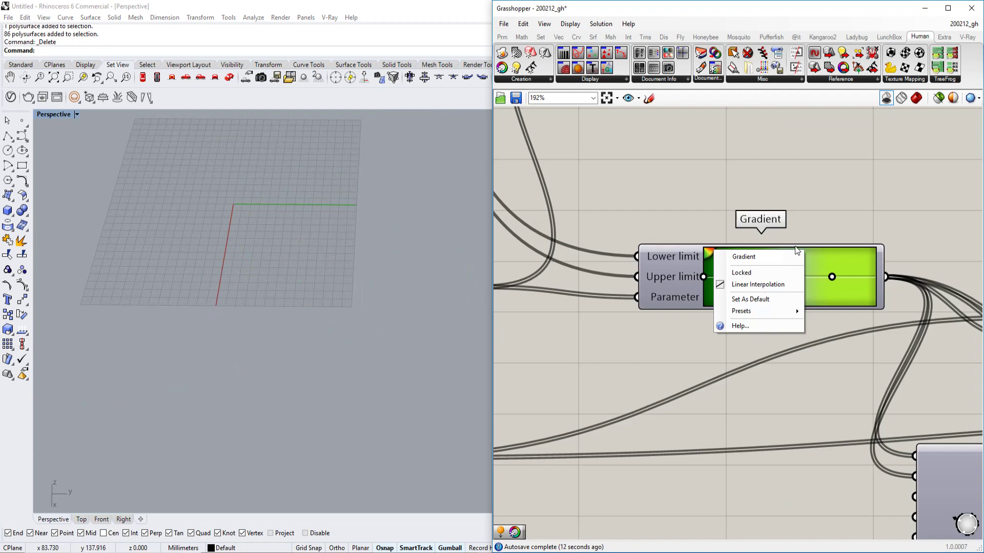
mouse_move(759, 311)
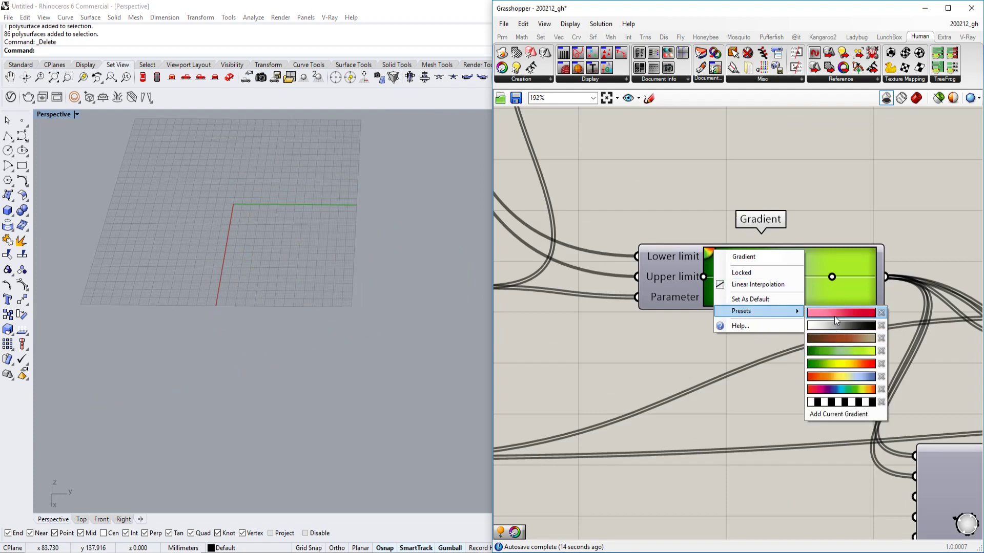
click(841, 377)
Bake the boxes with the red-yellow-blue gradient and look over their colours in Rhino
scroll(738, 343, down, 3)
right_drag(738, 343, 551, 349)
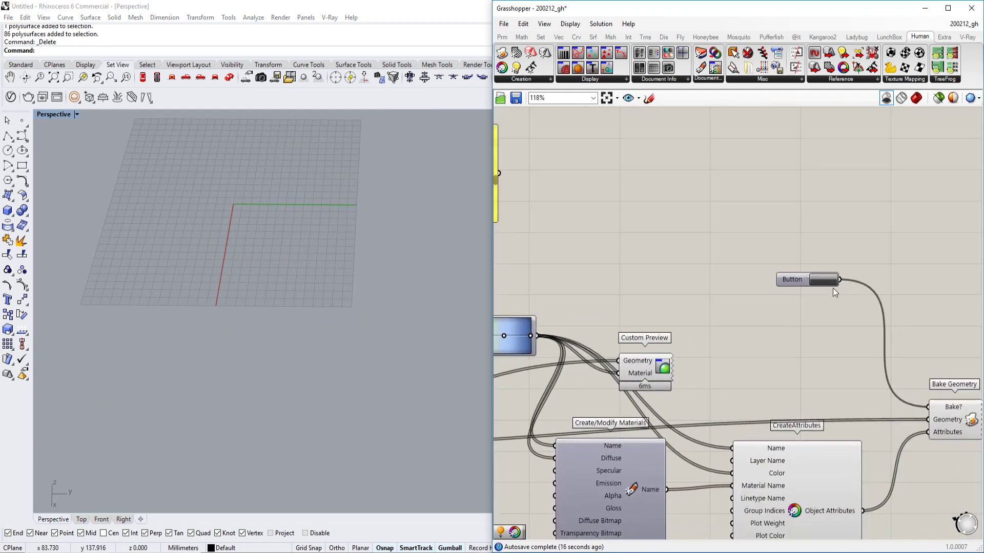
click(823, 280)
right_drag(434, 317, 372, 305)
scroll(300, 312, up, 7)
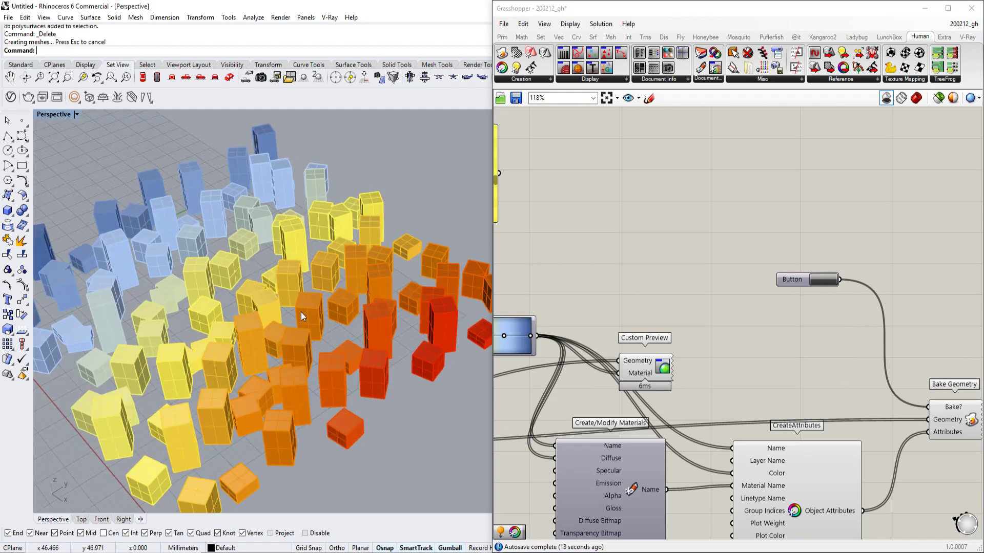
Select all the red-yellow-blue baked boxes and move them off the construction grid
scroll(300, 312, down, 10)
drag(387, 231, 200, 382)
drag(307, 332, 141, 245)
Reapply the red-yellow-blue preset to the Gradient component
right_drag(595, 279, 785, 254)
scroll(659, 303, up, 1)
scroll(659, 300, up, 2)
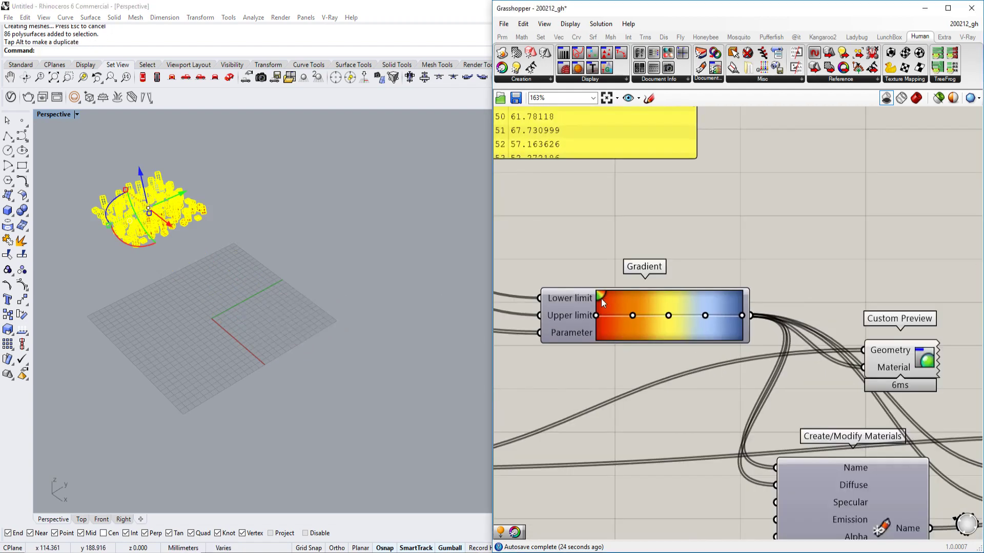
right_click(603, 299)
mouse_move(665, 358)
click(743, 424)
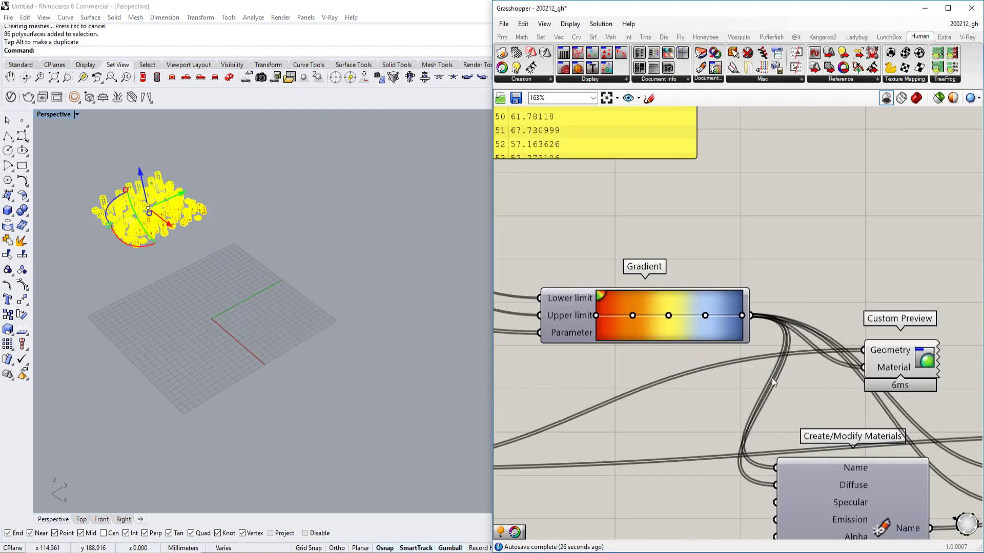
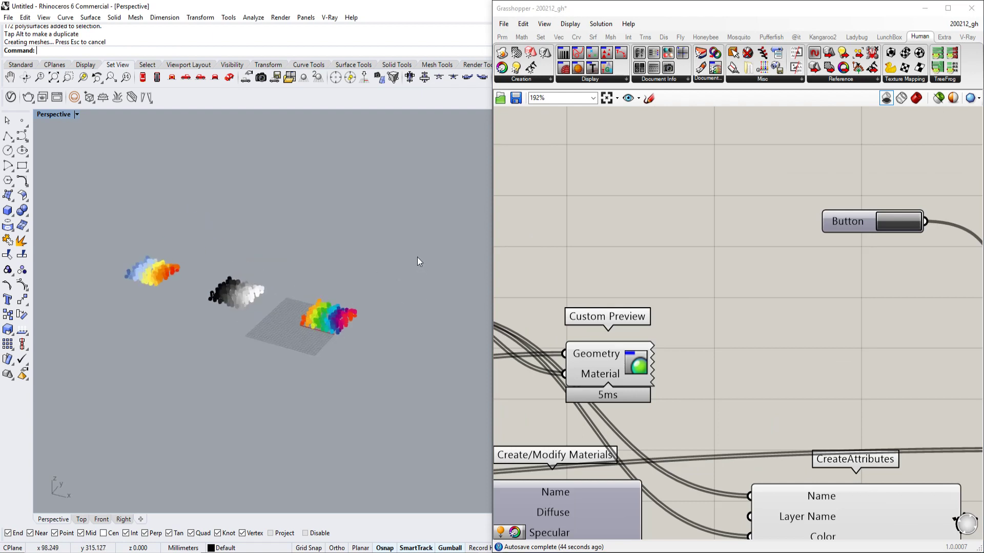
Select all three baked box groups, move them away from the construction grid and view them up close
scroll(433, 249, down, 2)
drag(436, 231, 154, 381)
right_drag(407, 250, 363, 280)
drag(325, 264, 279, 239)
click(280, 235)
right_drag(256, 277, 373, 309)
scroll(373, 309, up, 10)
shift+right_drag(384, 225, 398, 321)
scroll(397, 321, down, 5)
shift+right_drag(276, 302, 322, 305)
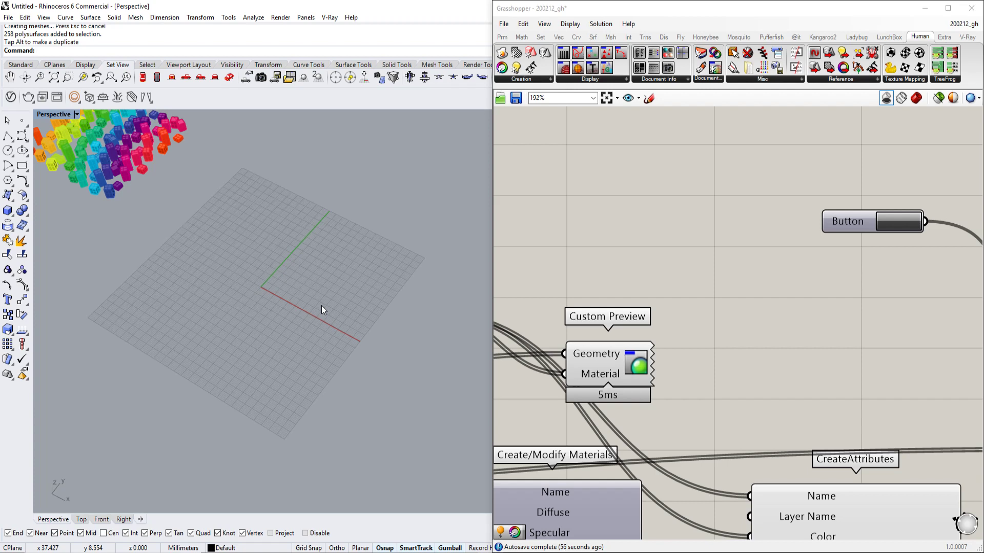
Add a second Create/Modify Materials component near the Colour Picker of the boundary surfaces
scroll(664, 324, down, 5)
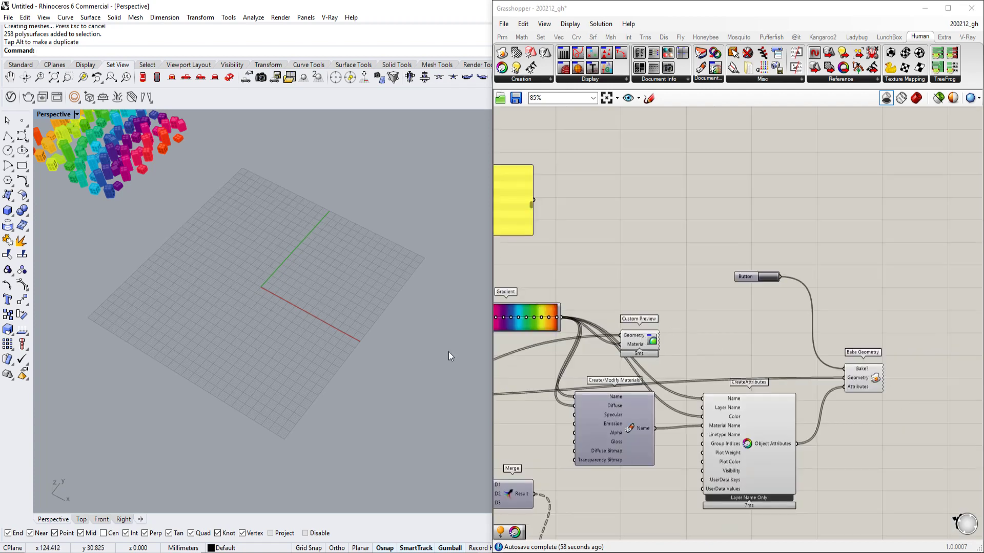
scroll(798, 357, down, 2)
right_drag(775, 355, 808, 295)
right_drag(819, 360, 769, 245)
scroll(792, 315, up, 2)
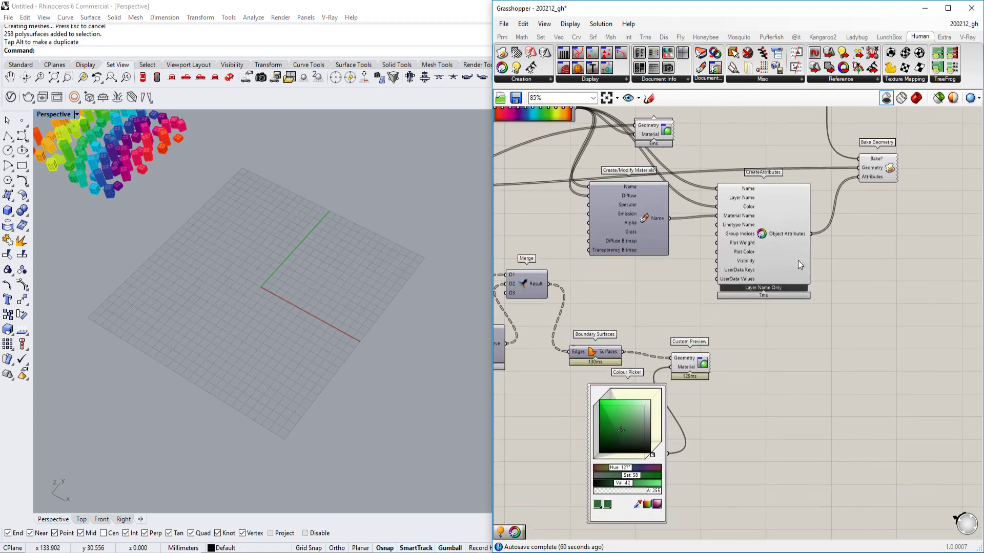
right_drag(691, 343, 731, 320)
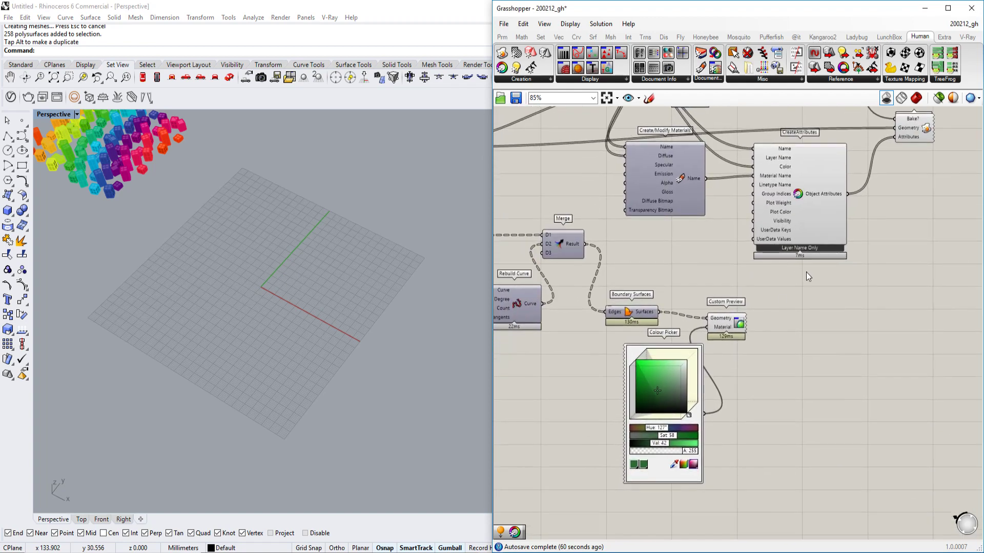
right_drag(806, 272, 752, 314)
click(622, 217)
right_drag(720, 281, 706, 253)
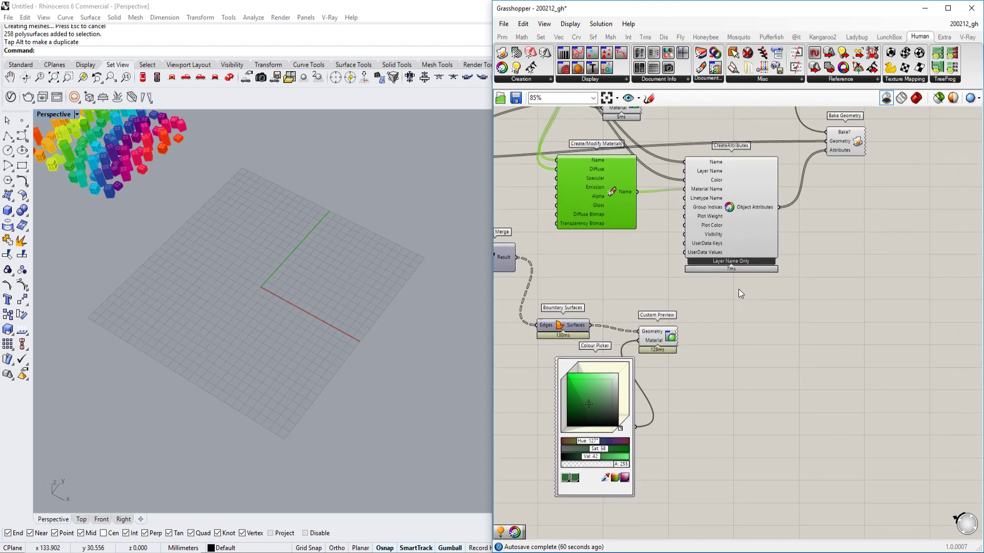
click(647, 137)
click(706, 79)
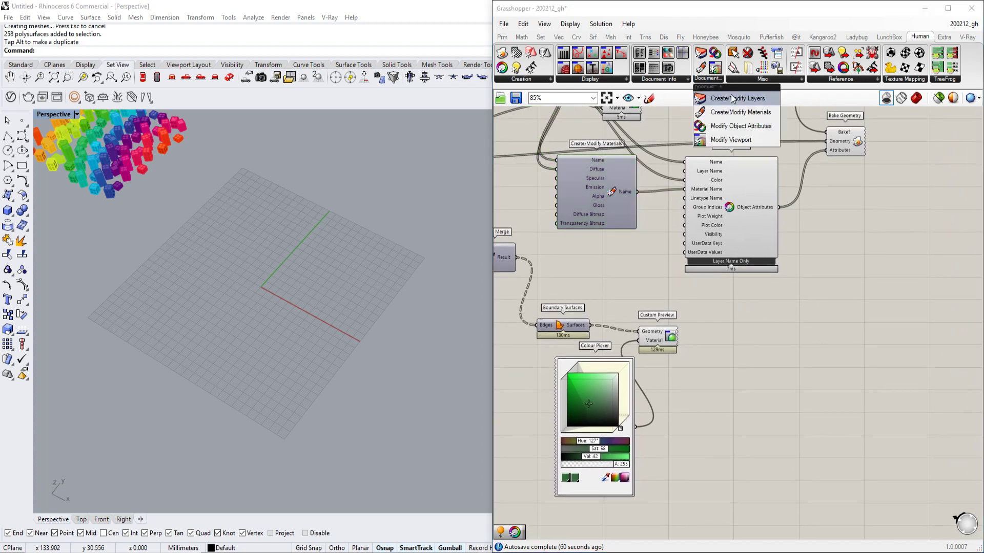
drag(733, 112, 746, 377)
scroll(747, 377, up, 3)
right_drag(793, 341, 809, 310)
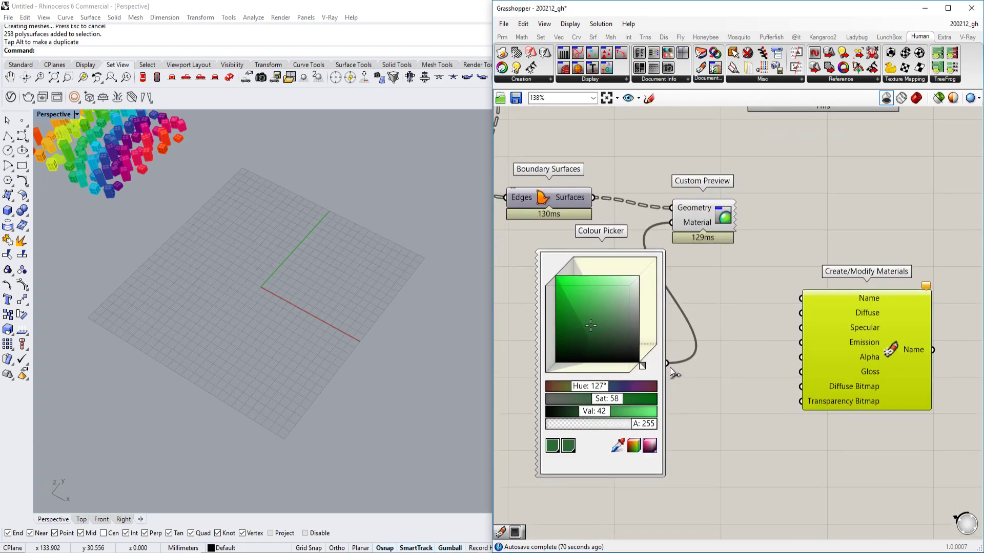
Connect the Colour Picker to the Diffuse and Name inputs of the new Create/Modify Materials component
drag(667, 363, 808, 321)
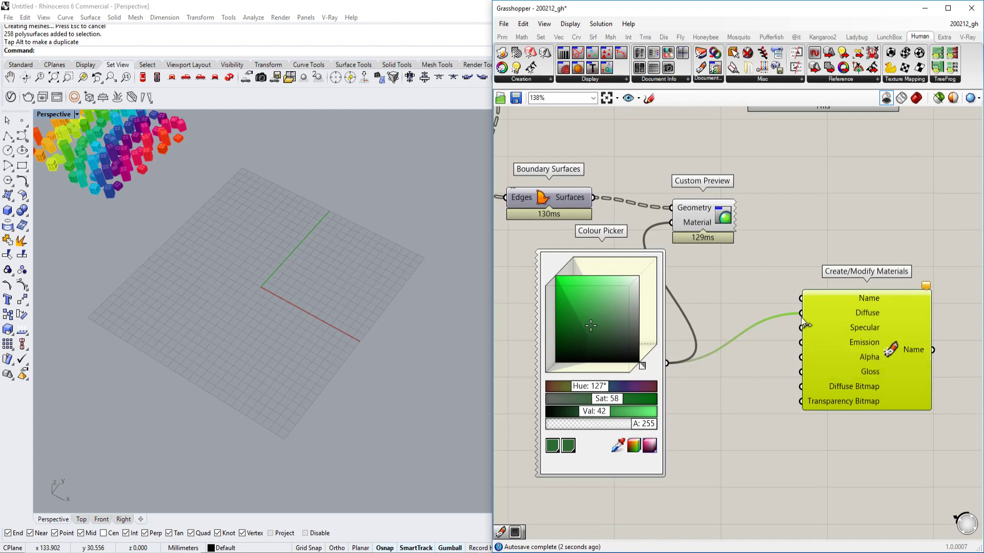
drag(802, 299, 667, 363)
right_drag(795, 318, 695, 369)
drag(760, 373, 747, 422)
Add a second CreateAttributes component and connect the new material's Name output to its Material Name input
scroll(746, 420, down, 2)
right_drag(783, 315, 767, 339)
right_drag(804, 188, 790, 233)
click(528, 80)
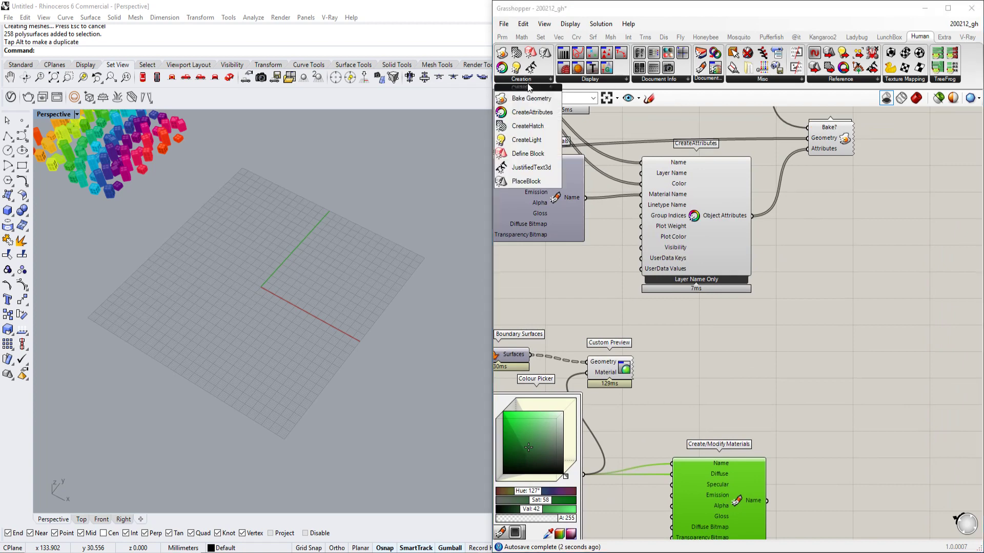
drag(528, 112, 875, 416)
scroll(875, 416, up, 1)
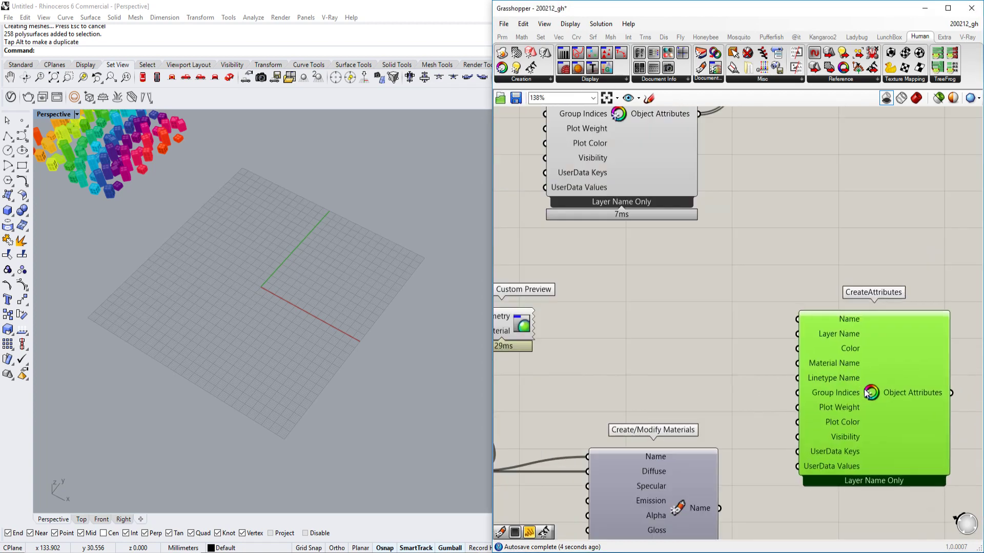
drag(815, 344, 738, 446)
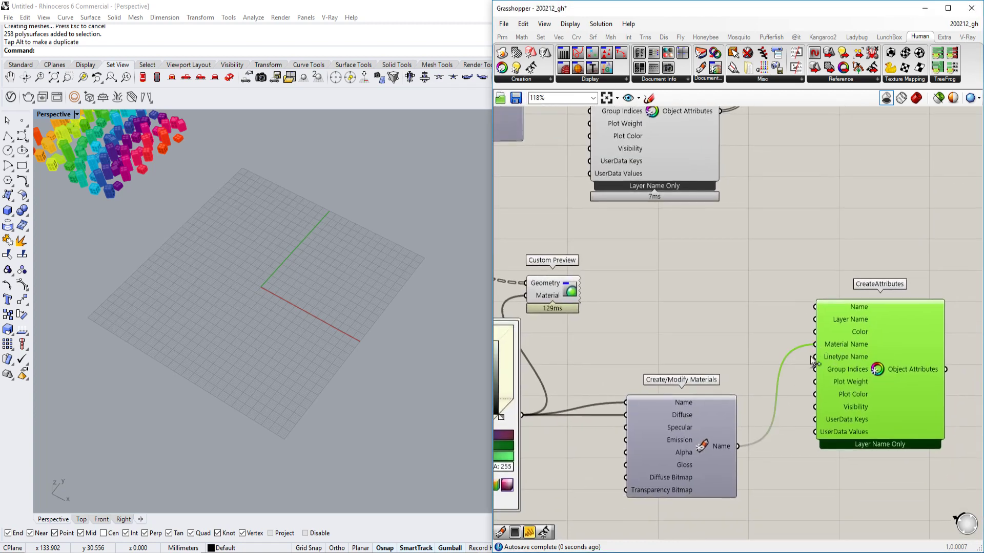
right_drag(818, 333, 860, 334)
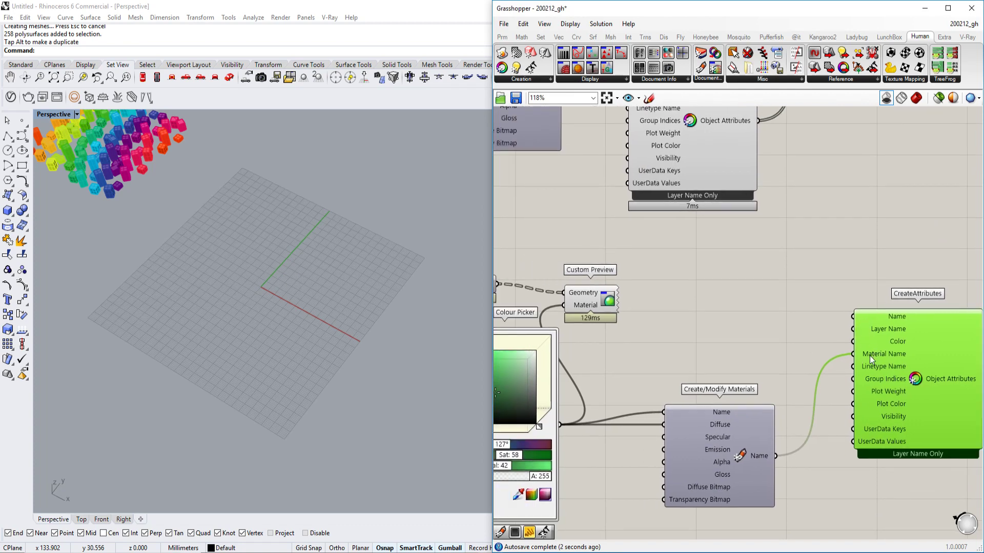
Add a second Bake Geometry component beside the new CreateAttributes component
scroll(870, 355, down, 1)
right_drag(875, 256, 754, 354)
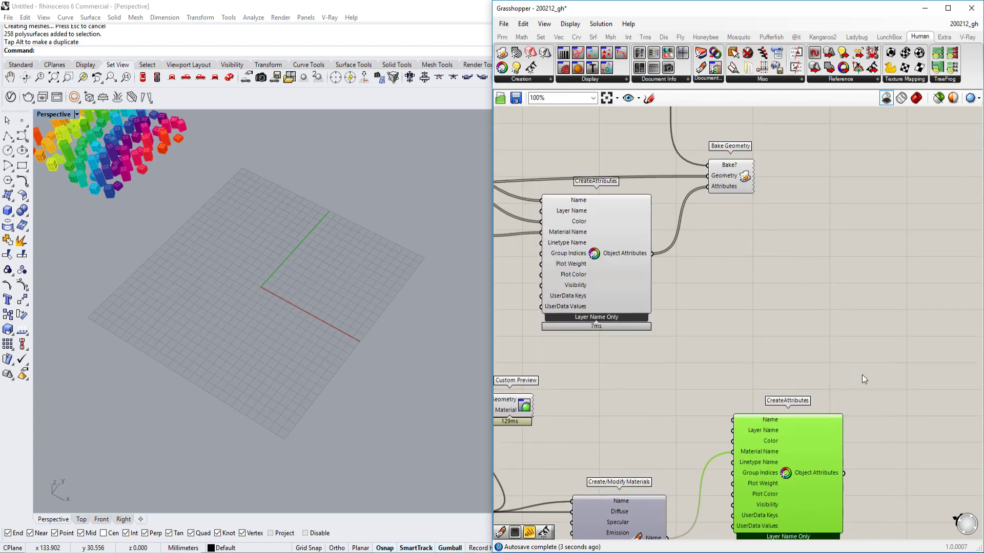
click(534, 80)
click(534, 97)
click(951, 398)
right_drag(890, 449, 842, 408)
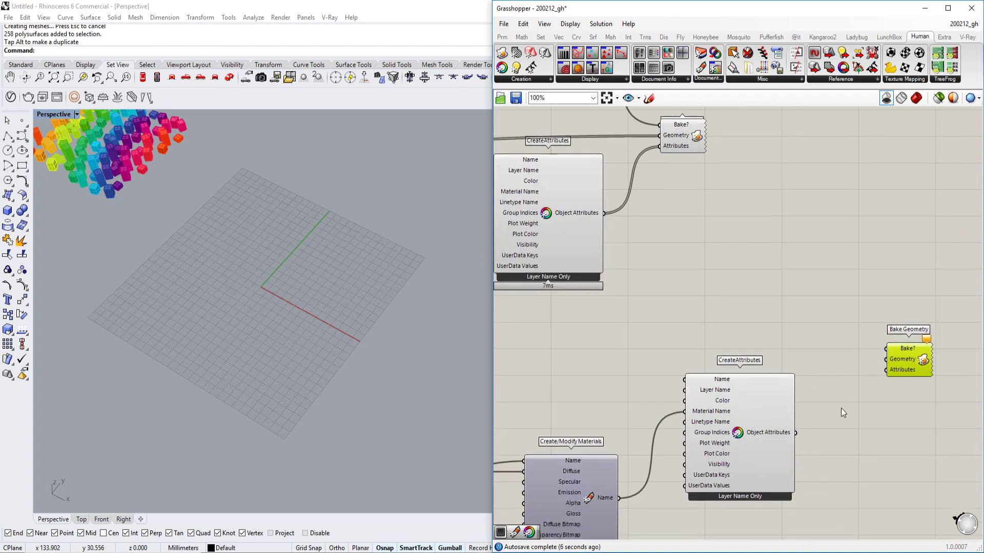
Connect Object Attributes to the new Bake Geometry's Attributes input and the Boundary Surfaces output to its Geometry input
drag(794, 432, 664, 348)
scroll(886, 361, down, 5)
scroll(661, 371, up, 4)
right_drag(948, 337, 795, 338)
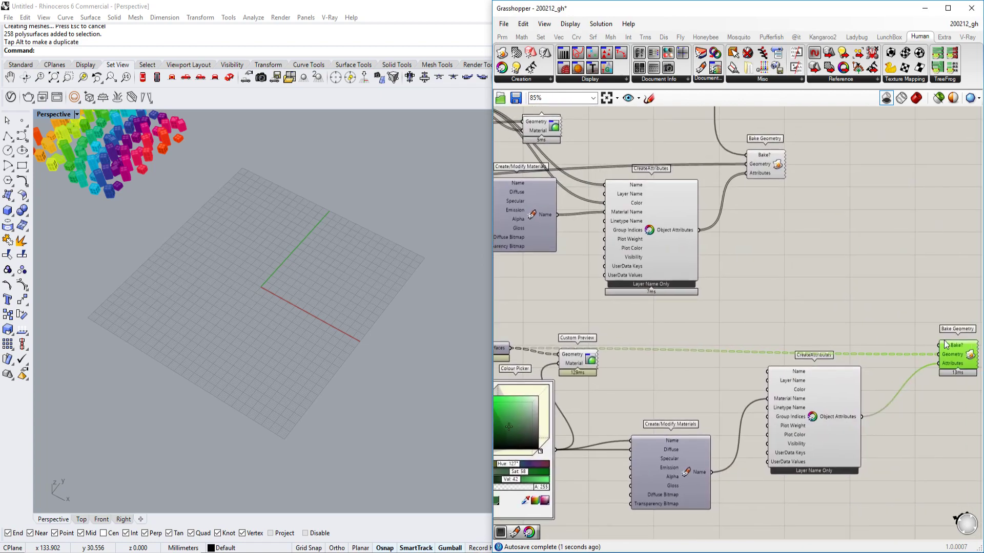
Connect the existing Button to the Bake? input of the second Bake Geometry and place it between both bake branches
scroll(930, 358, down, 4)
drag(939, 346, 771, 507)
scroll(825, 233, up, 4)
right_drag(771, 505, 713, 433)
Bake the boxes and the boundary surfaces into Rhino together and look over them up close
click(735, 434)
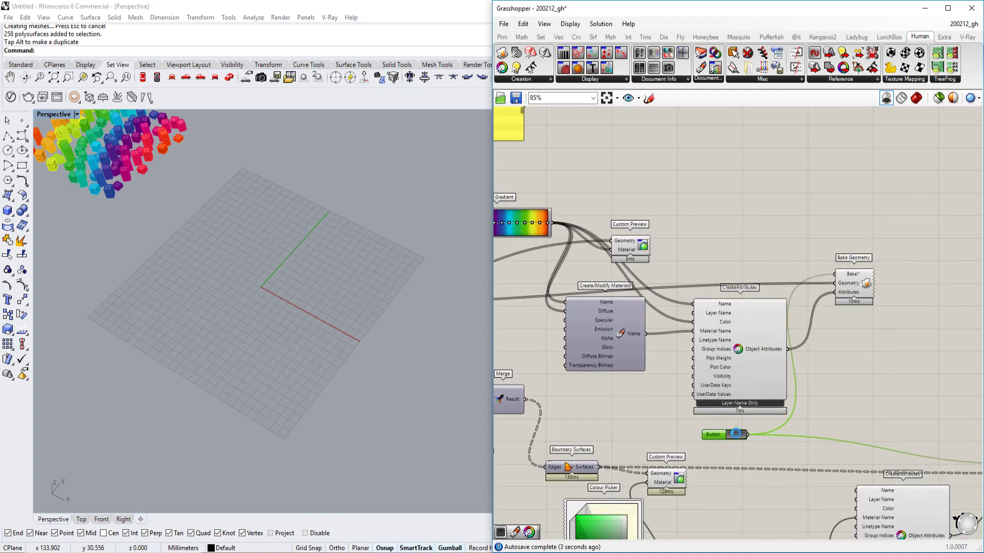
scroll(397, 284, up, 5)
scroll(397, 288, up, 2)
right_drag(398, 288, 373, 311)
scroll(374, 254, down, 2)
Connect the second material's Name output to the Name and Color inputs of its CreateAttributes component as well
right_drag(816, 480, 722, 310)
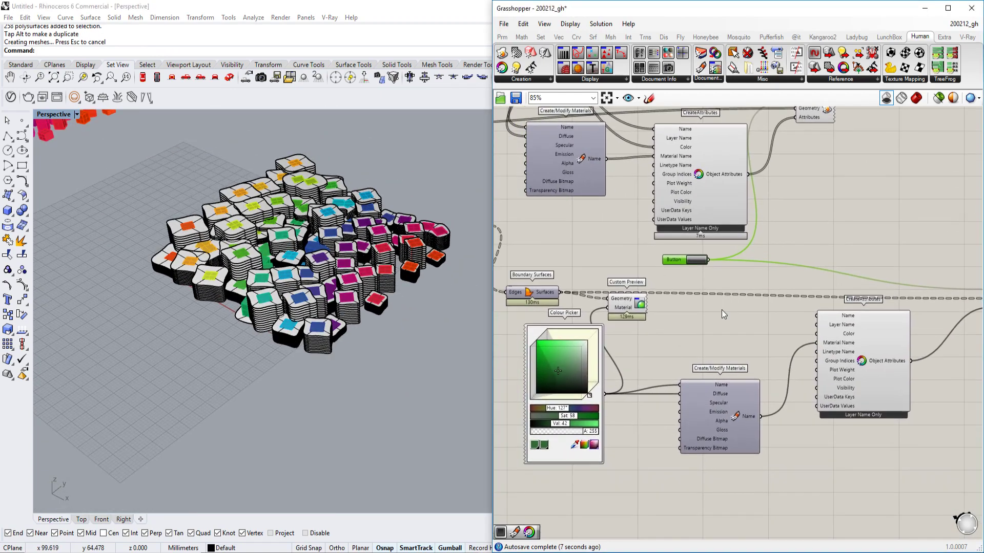
scroll(773, 382, up, 2)
right_drag(773, 382, 707, 394)
scroll(831, 338, down, 2)
right_drag(831, 338, 700, 335)
scroll(701, 336, up, 3)
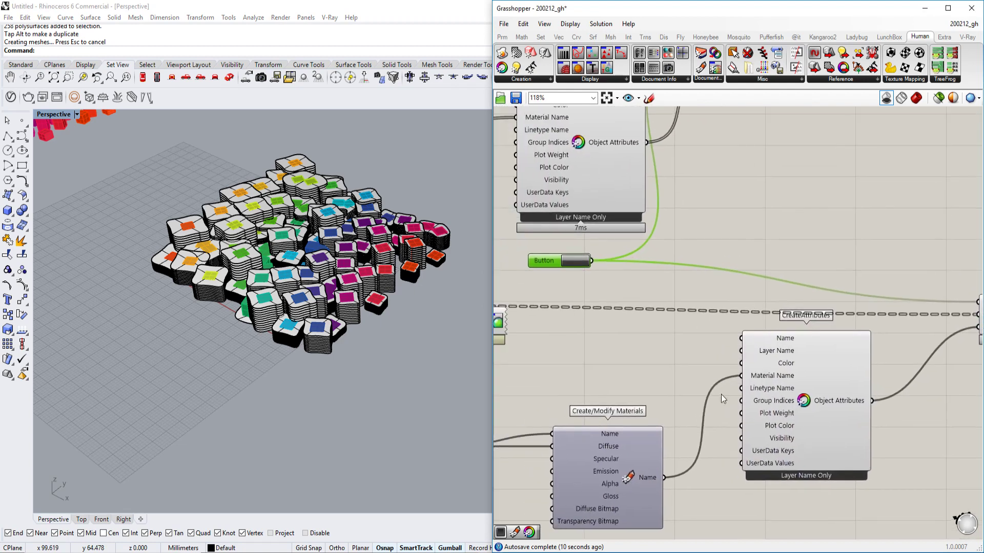
mouse_move(661, 478)
mouse_down()
mouse_move(739, 341)
mouse_move(663, 477)
mouse_up()
right_drag(648, 296, 704, 335)
Delete the boxes and surfaces baked on the construction grid and bake both sets again
scroll(395, 315, down, 3)
drag(458, 234, 260, 404)
key(Delete)
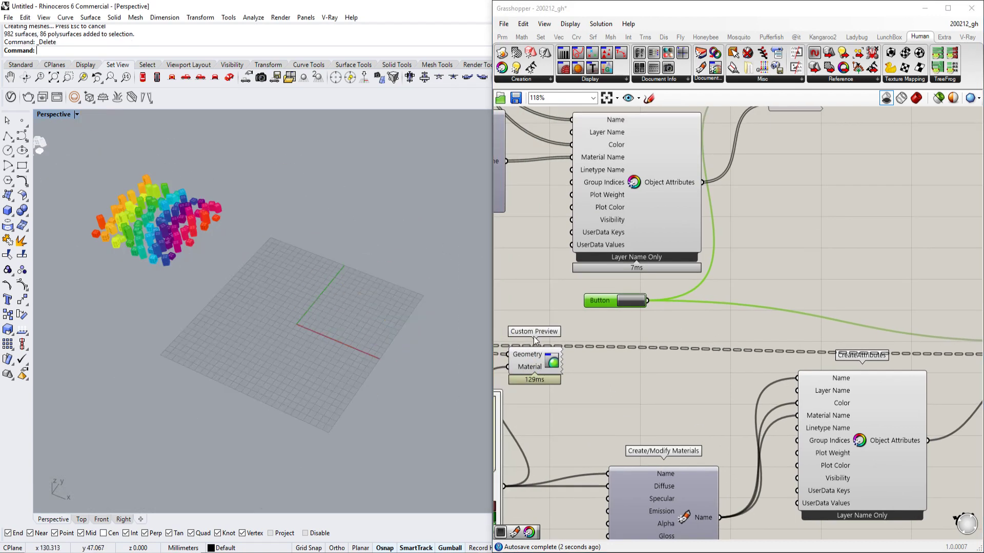
click(634, 302)
scroll(399, 371, up, 3)
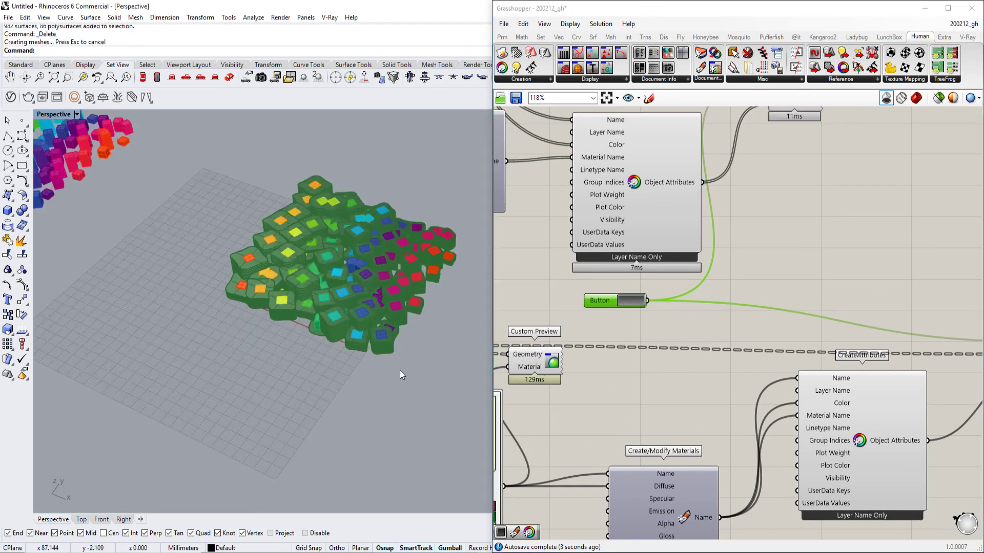
Select all baked geometry and move it 200 mm along the X axis, off the construction grid
scroll(374, 331, down, 5)
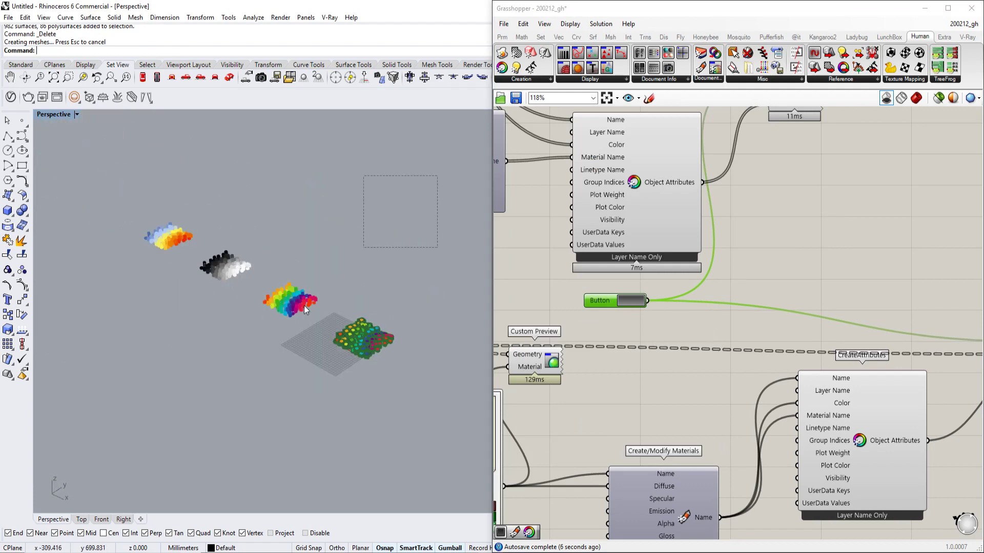
drag(304, 310, 64, 390)
drag(280, 294, 273, 291)
text(2)
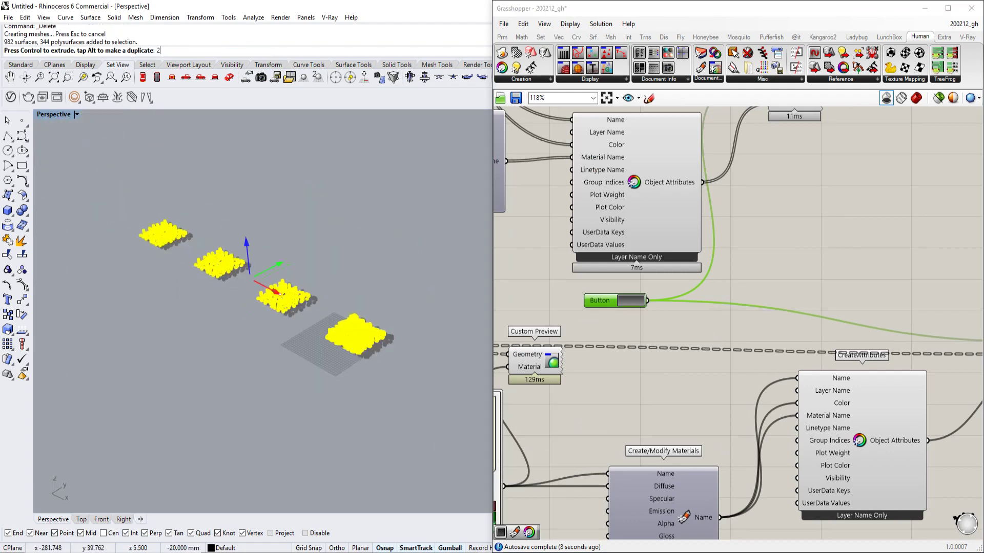
text(00)
key(Return)
click(241, 314)
Set the number slider for the Populate 2D Count to 50
scroll(680, 362, down, 5)
right_drag(629, 359, 768, 336)
scroll(688, 347, down, 4)
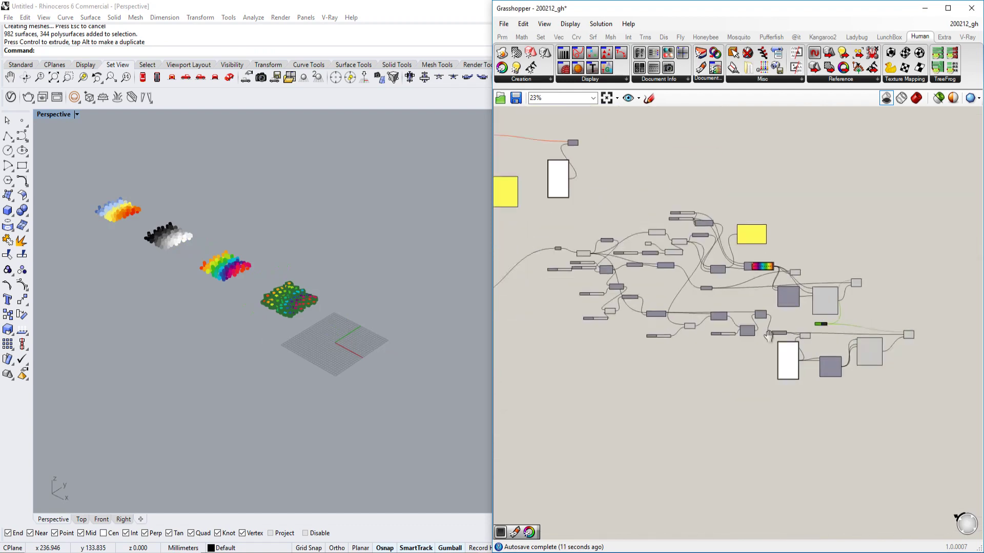
scroll(769, 336, up, 10)
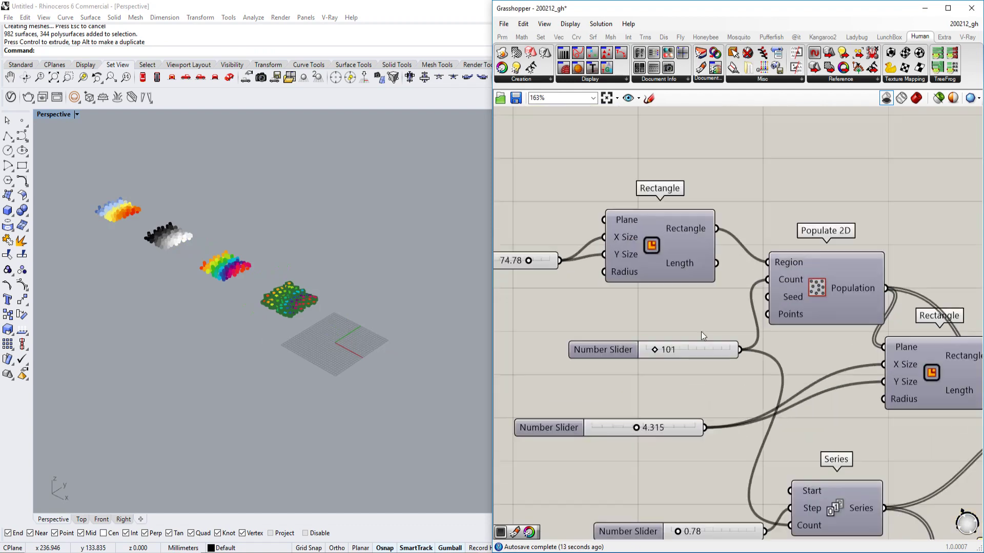
double_click(675, 351)
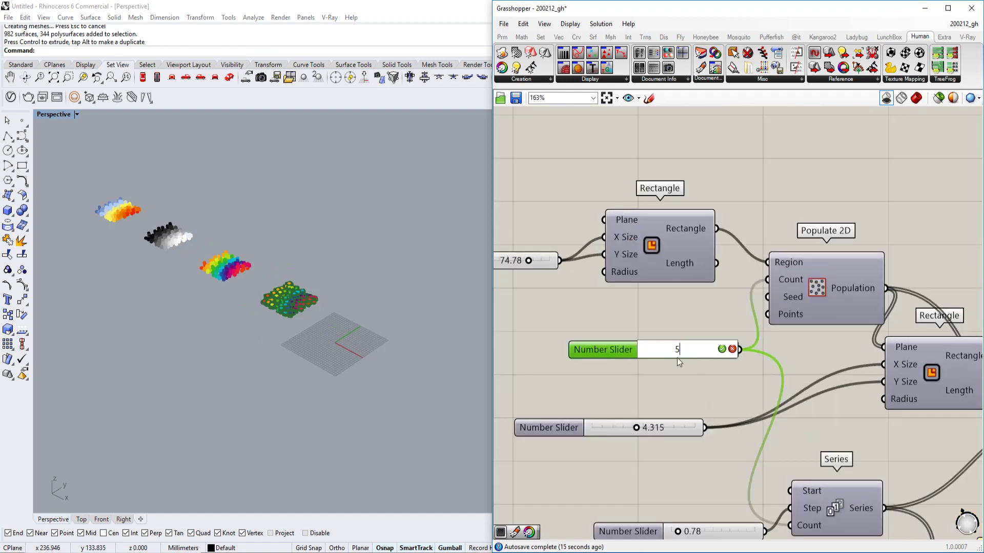
click(722, 350)
Set the number slider for the small rectangles' X and Y Size to 3
scroll(666, 384, up, 3)
double_click(660, 383)
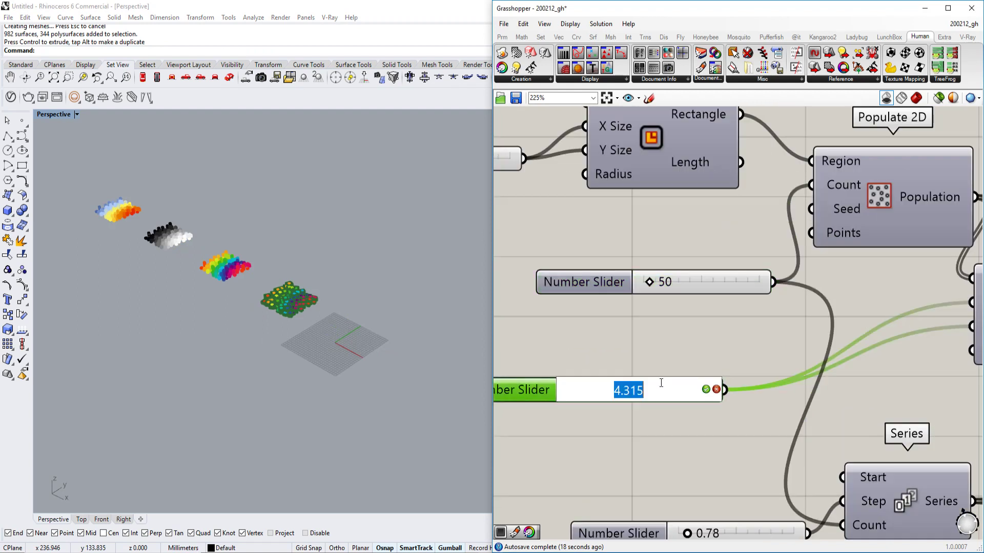
text(0.2)
click(715, 390)
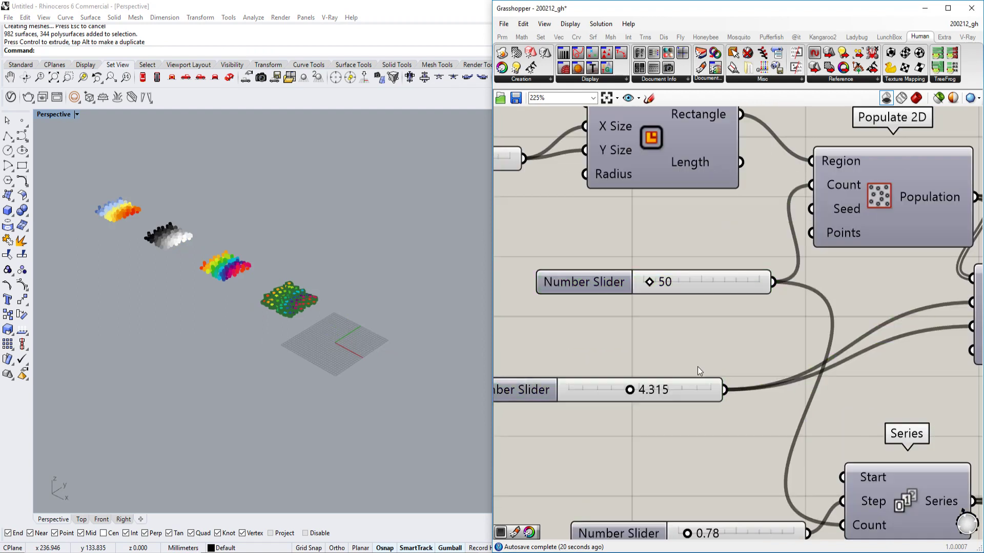
double_click(668, 389)
text(3)
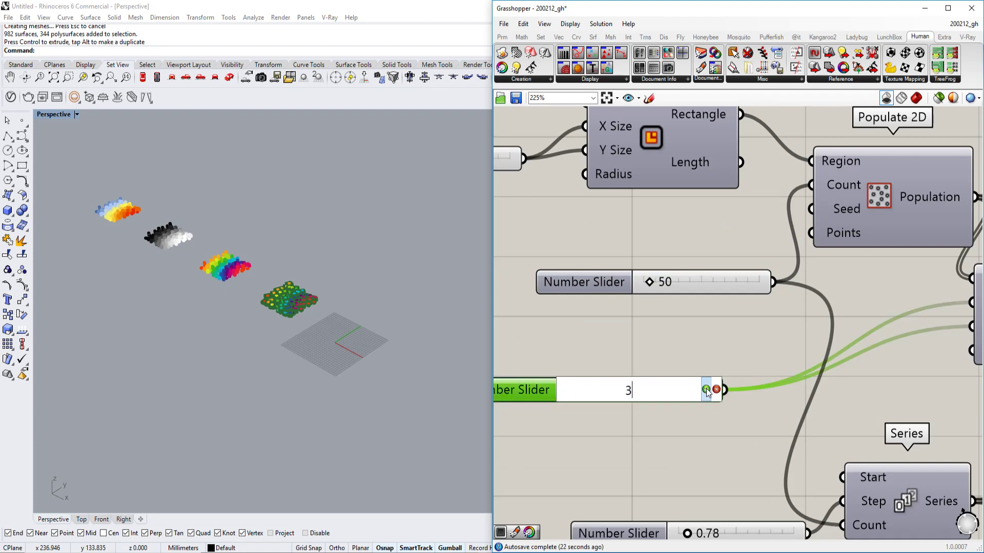
key(Return)
Set the number slider for the Series Step to 3
scroll(717, 374, down, 6)
right_drag(798, 379, 650, 328)
scroll(635, 398, up, 4)
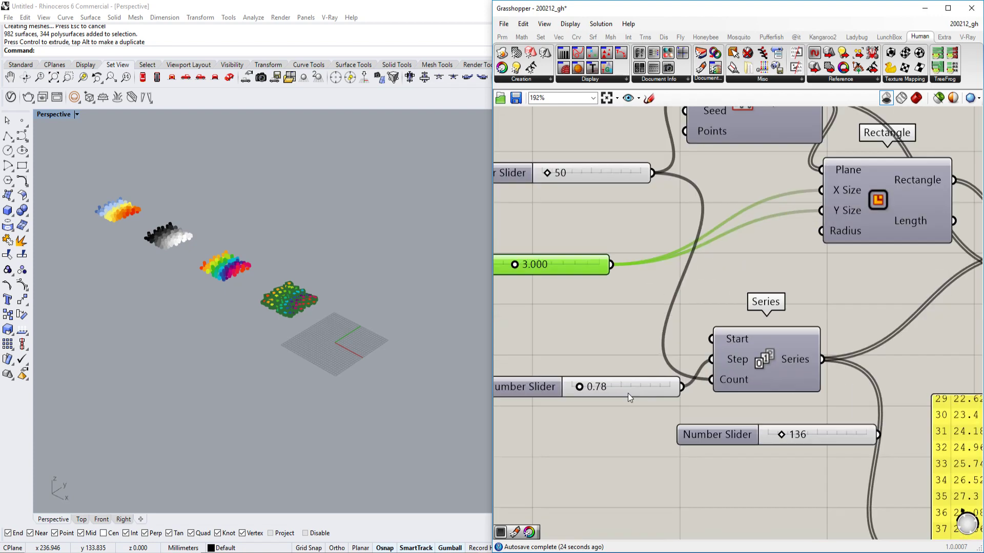
double_click(592, 389)
text(3)
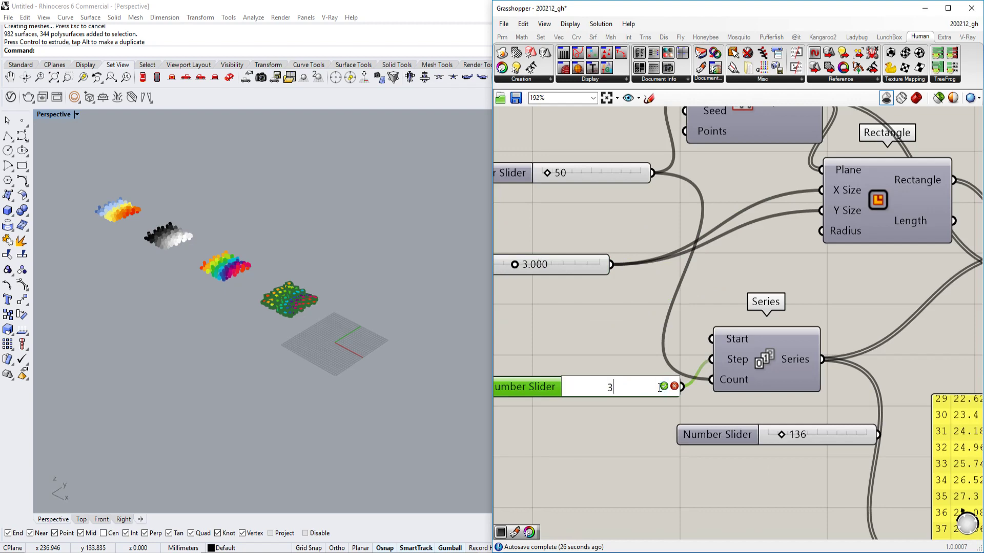
click(664, 387)
Bake the boxes and surfaces with the new slider values and look over them up close in Rhino
scroll(770, 346, down, 8)
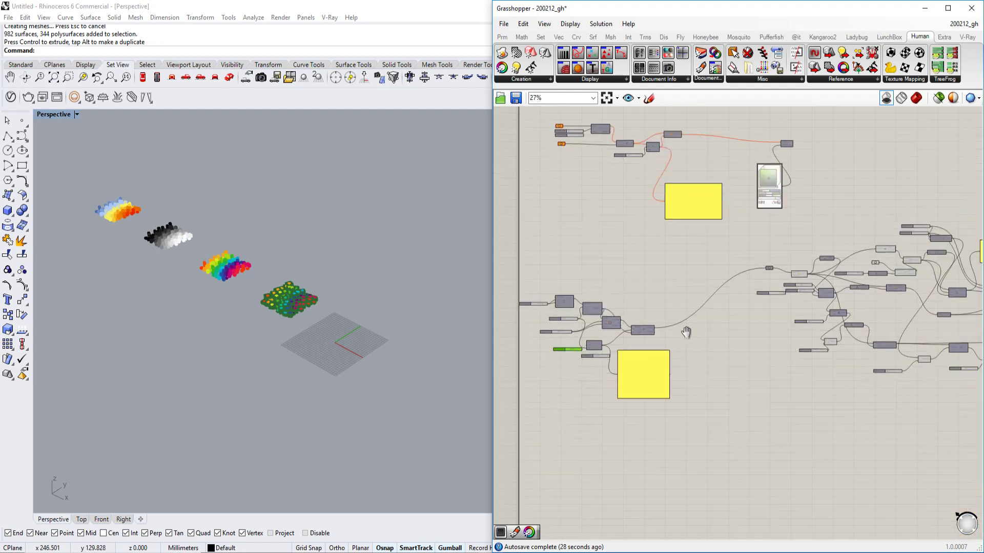
scroll(770, 315, up, 7)
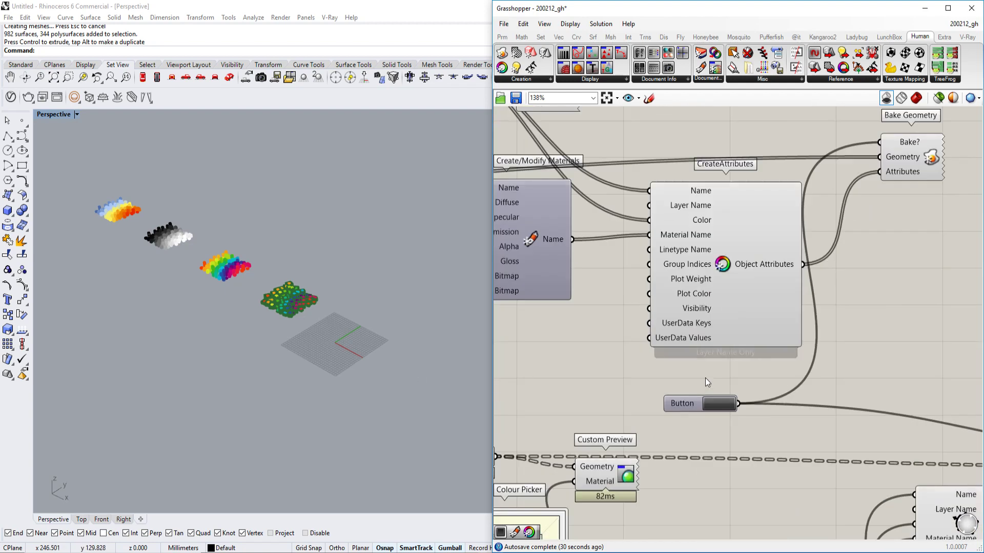
click(714, 404)
scroll(441, 365, up, 7)
right_drag(410, 354, 337, 338)
scroll(239, 345, up, 6)
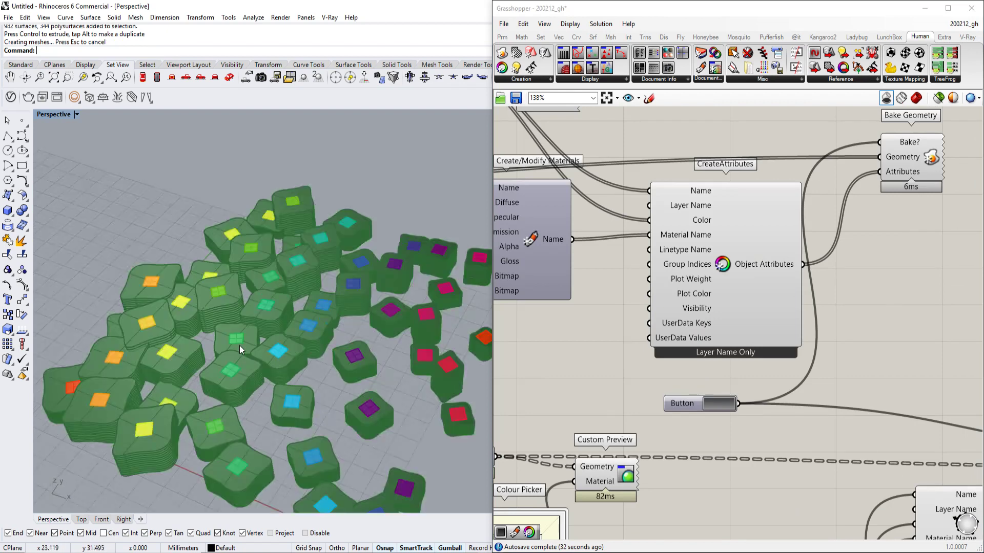
scroll(239, 345, down, 6)
shift+right_drag(246, 344, 315, 358)
scroll(315, 358, down, 10)
Move all five baked groups 200 mm along the X axis and view the newest group up close
key(ctrl+a)
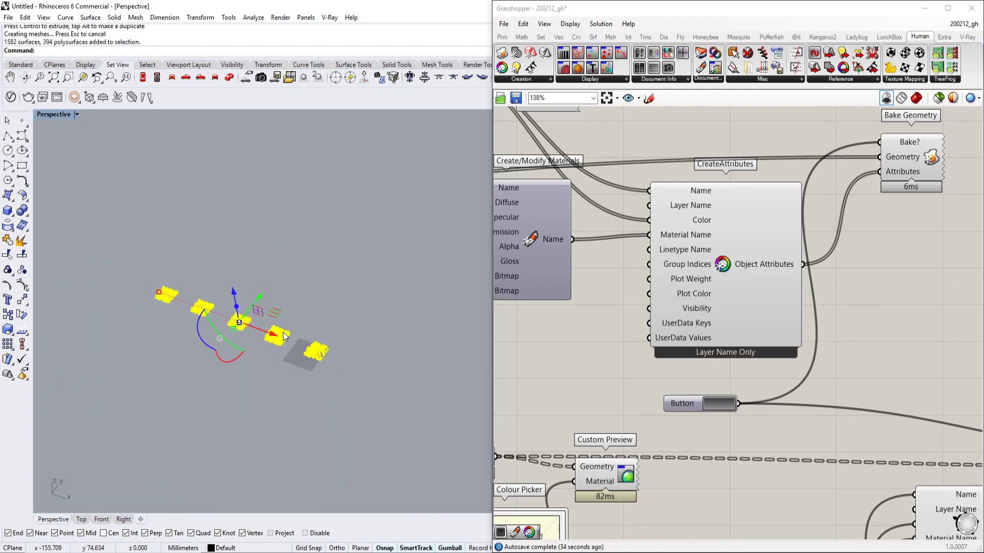
drag(274, 334, 197, 304)
text(200)
key(Escape)
key(Return)
scroll(282, 336, up, 10)
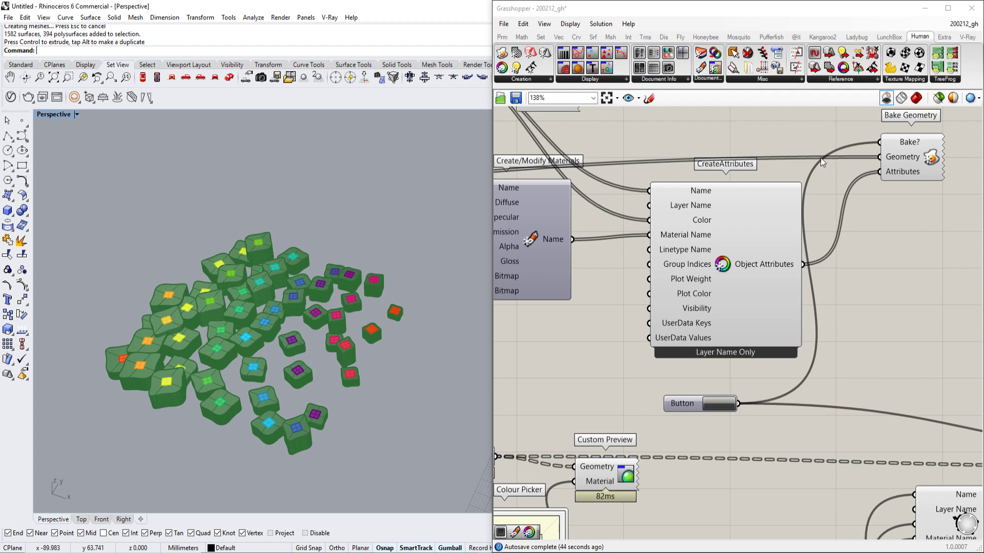
scroll(814, 286, down, 3)
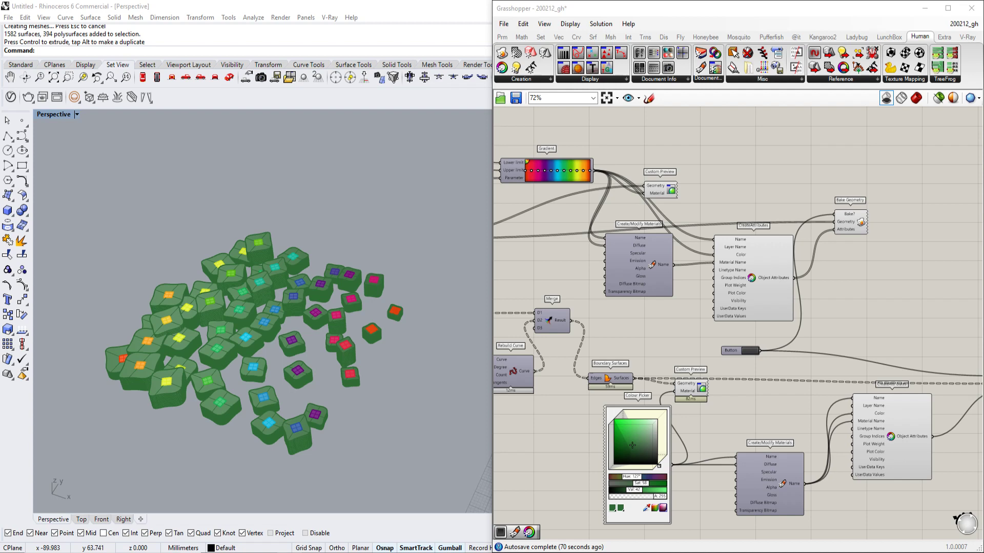
scroll(410, 258, down, 8)
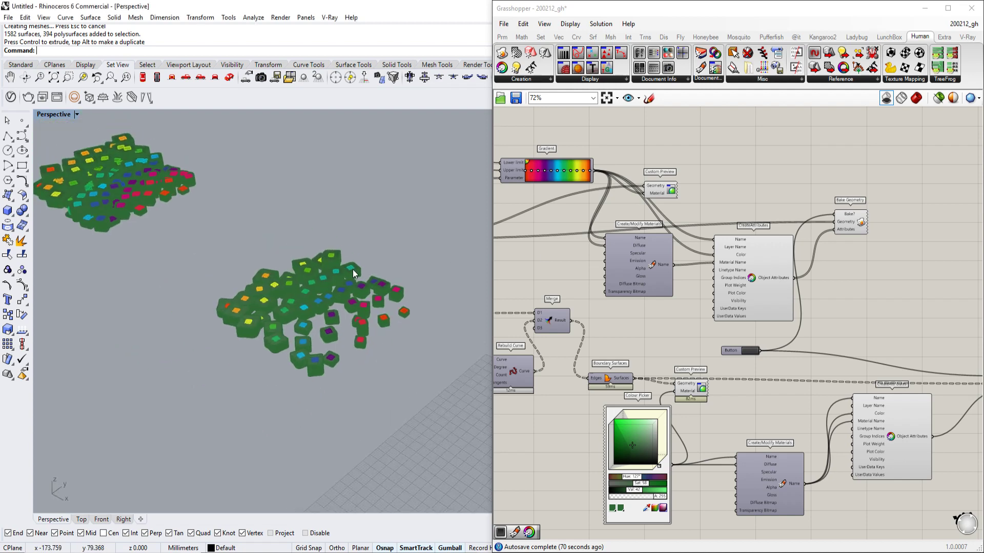
shift+right_drag(368, 278, 370, 281)
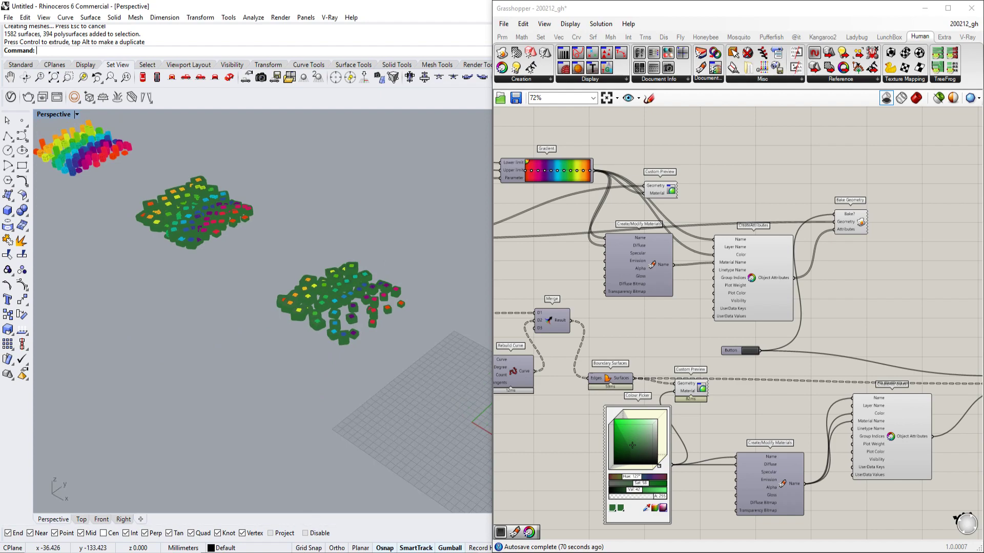
Switch to the food4Rhino page in the browser and list its apps sorted by Downloads
mouse_move(291, 546)
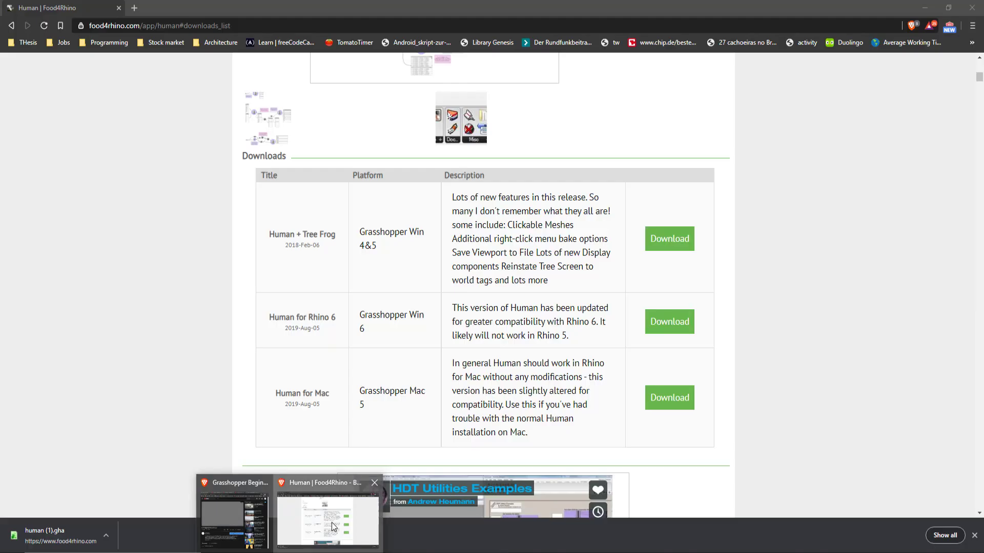
click(331, 523)
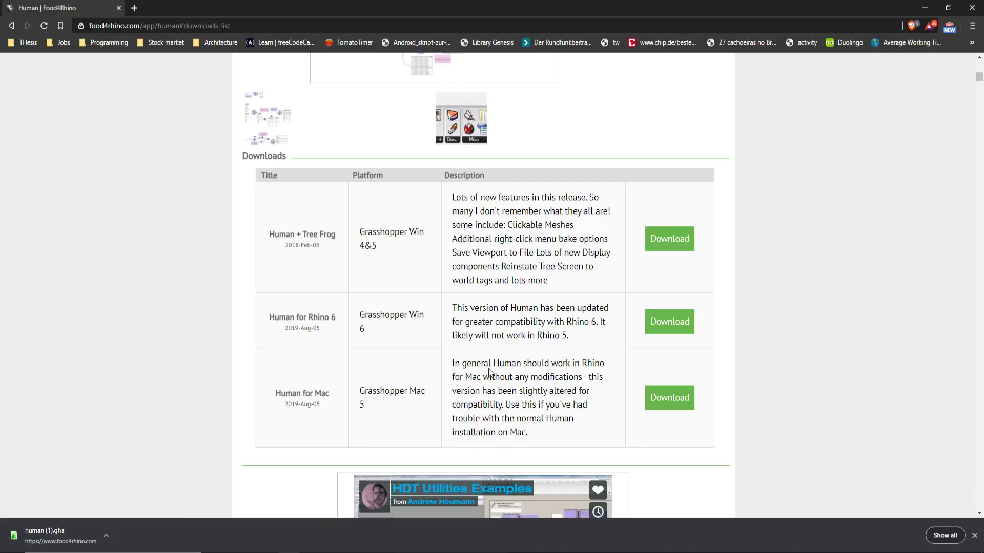
scroll(532, 340, up, 11)
key(alt+Left)
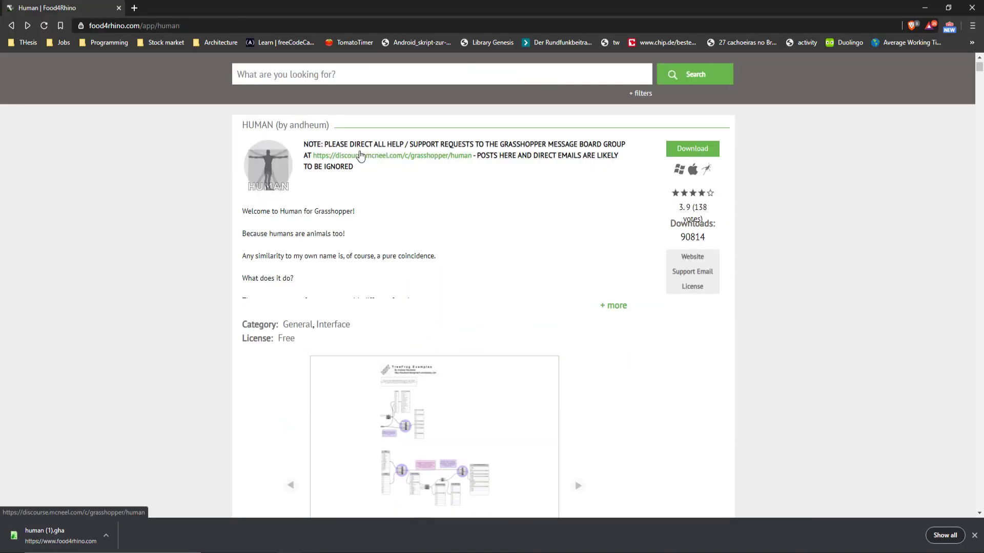
key(alt+Left)
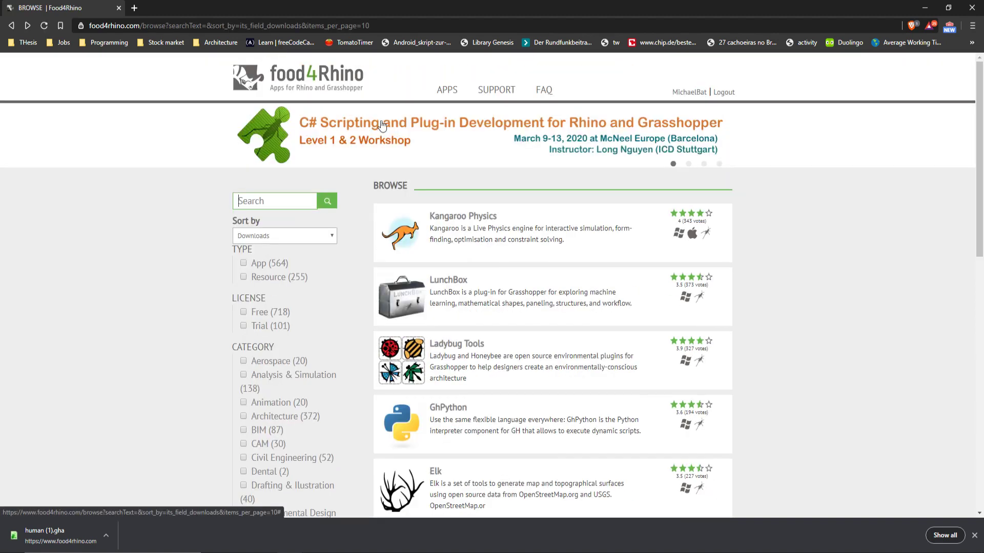
click(444, 94)
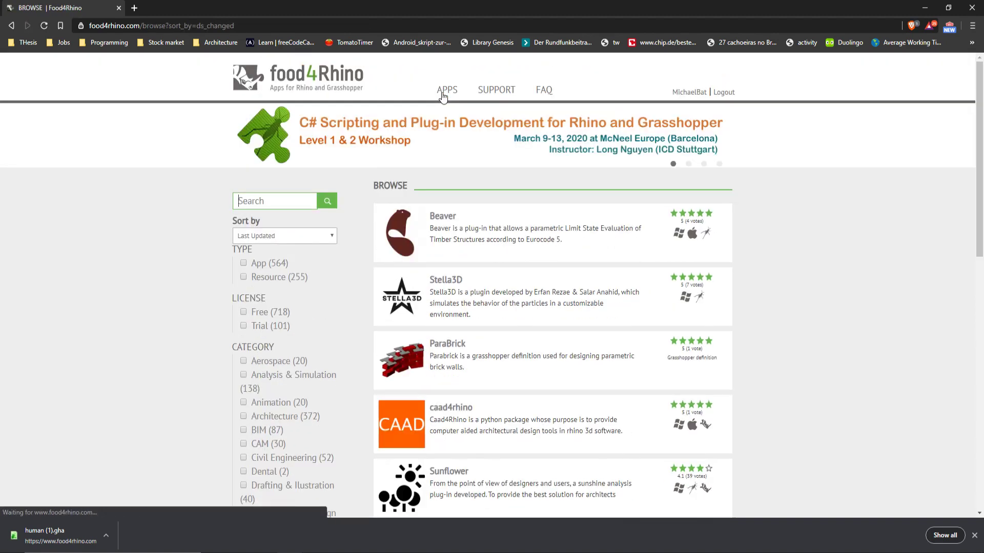
click(324, 238)
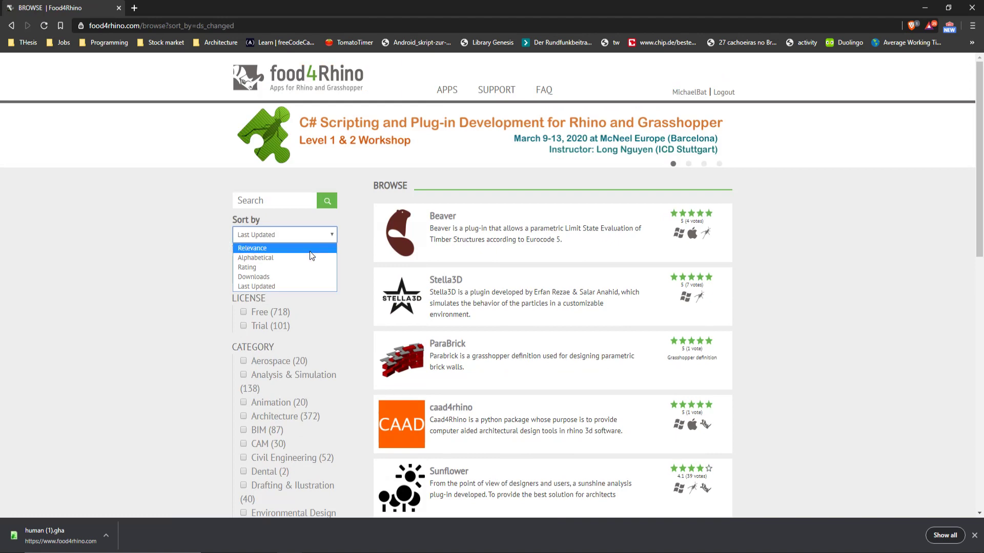
click(278, 277)
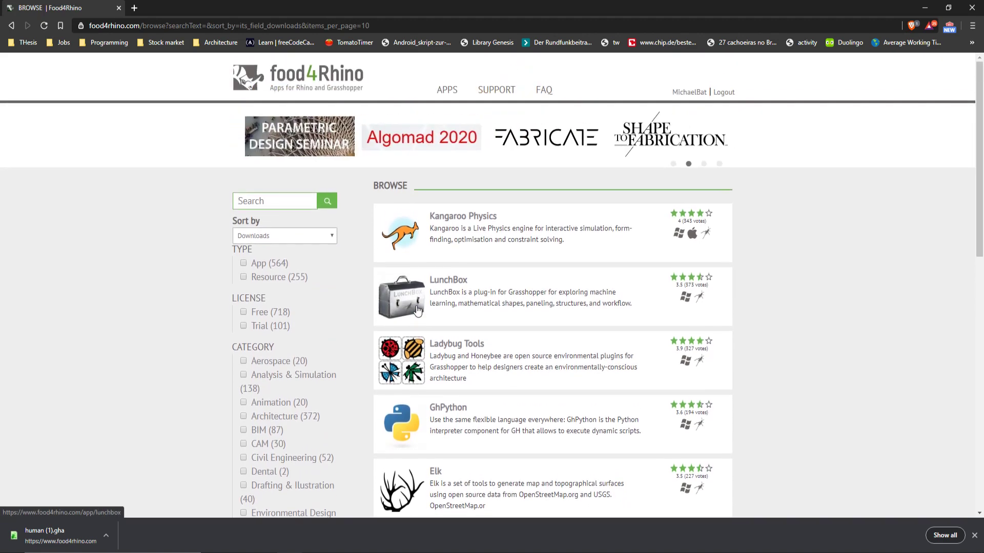
Open the LunchBox plug-in page and look through its description, component overview and media
click(458, 284)
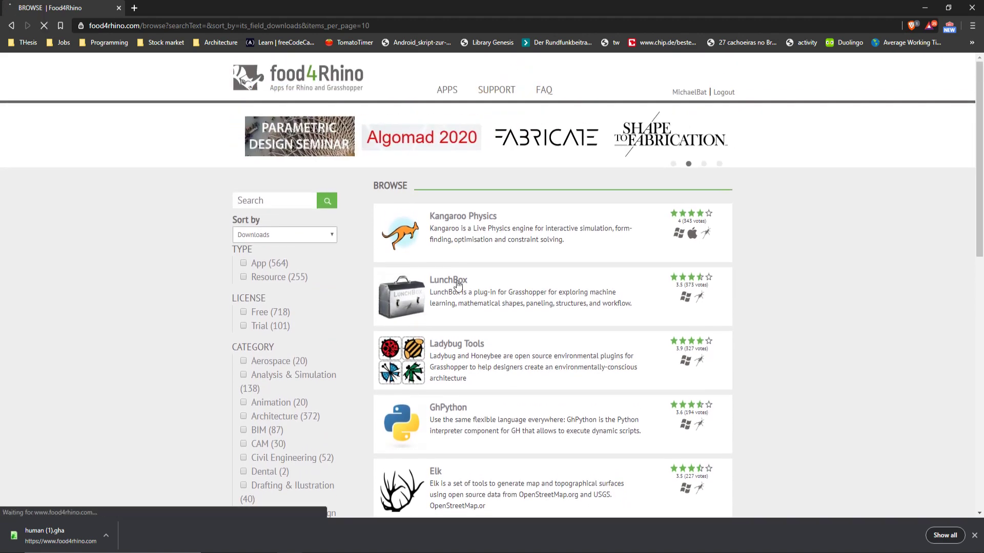
scroll(478, 276, down, 3)
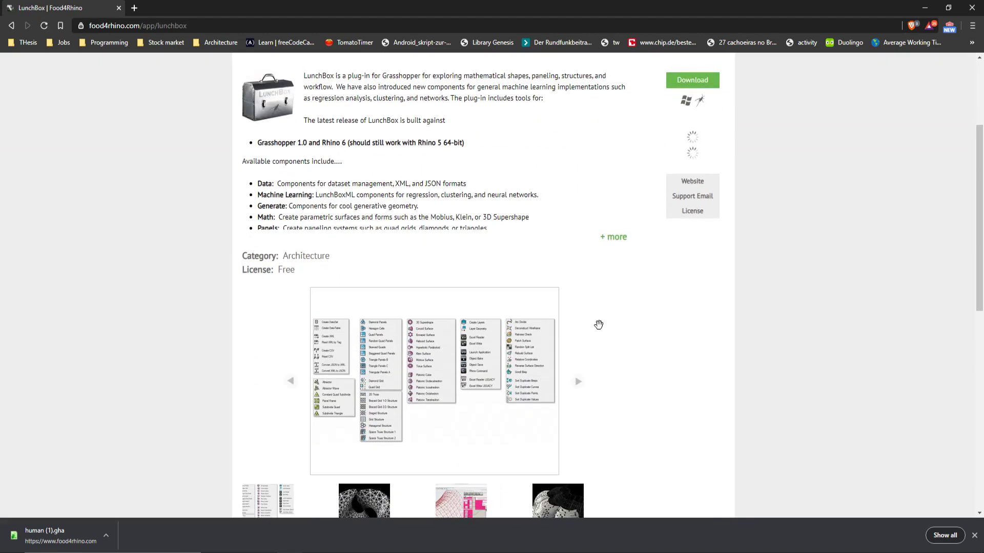
scroll(392, 368, down, 1)
scroll(582, 314, down, 8)
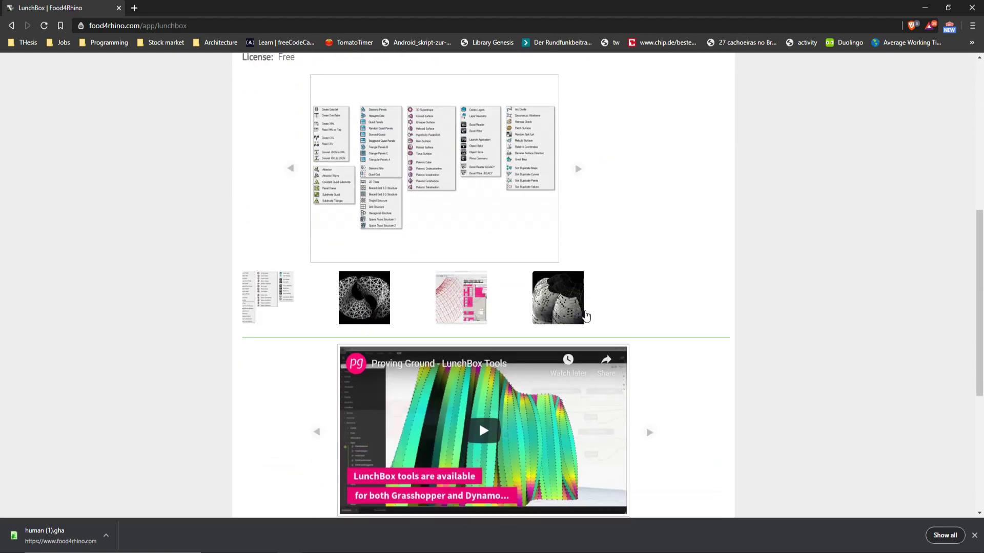
scroll(660, 278, up, 9)
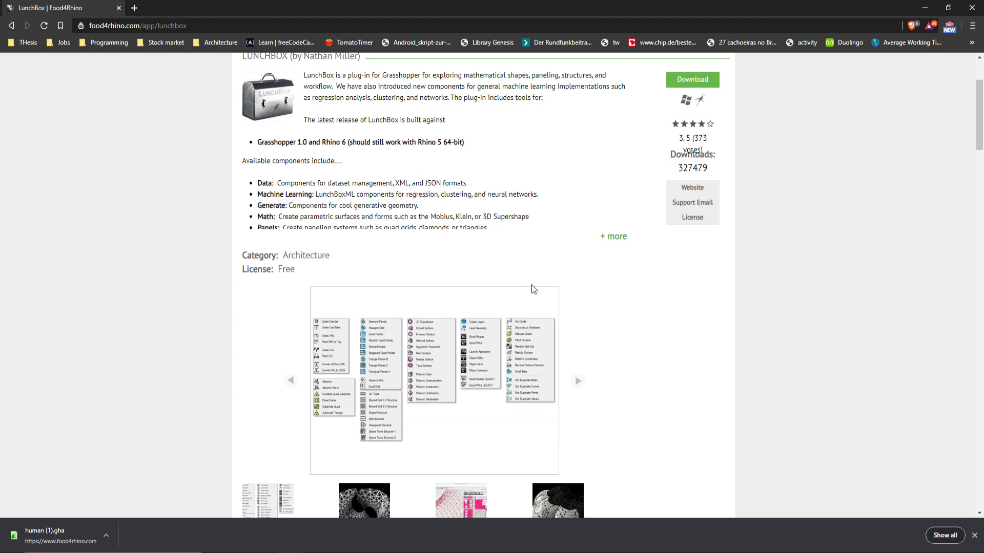
Download the LunchBox 2018.11.16 release for Grasshopper Win 6, saving lunchbox.installer.application in the Downloads folder
click(701, 77)
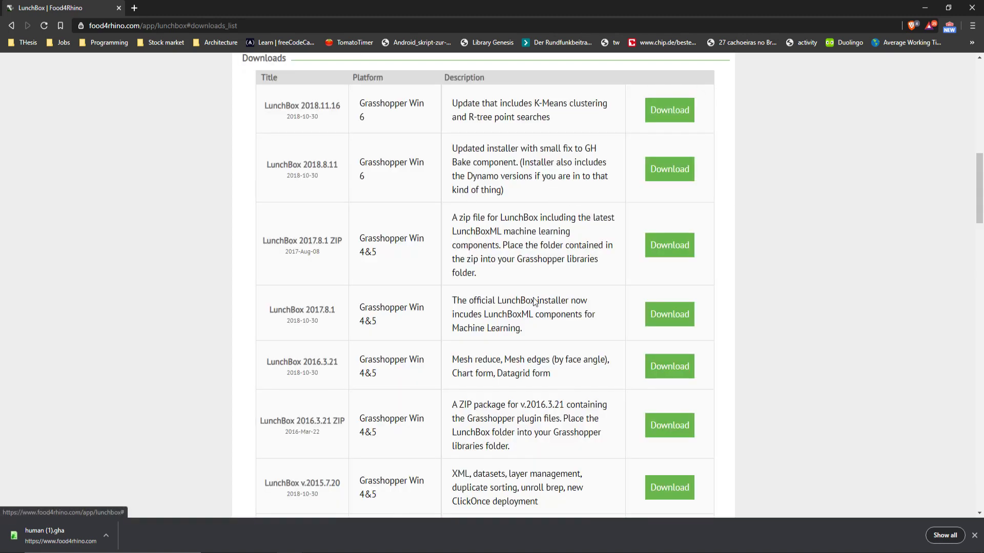
scroll(533, 306, up, 1)
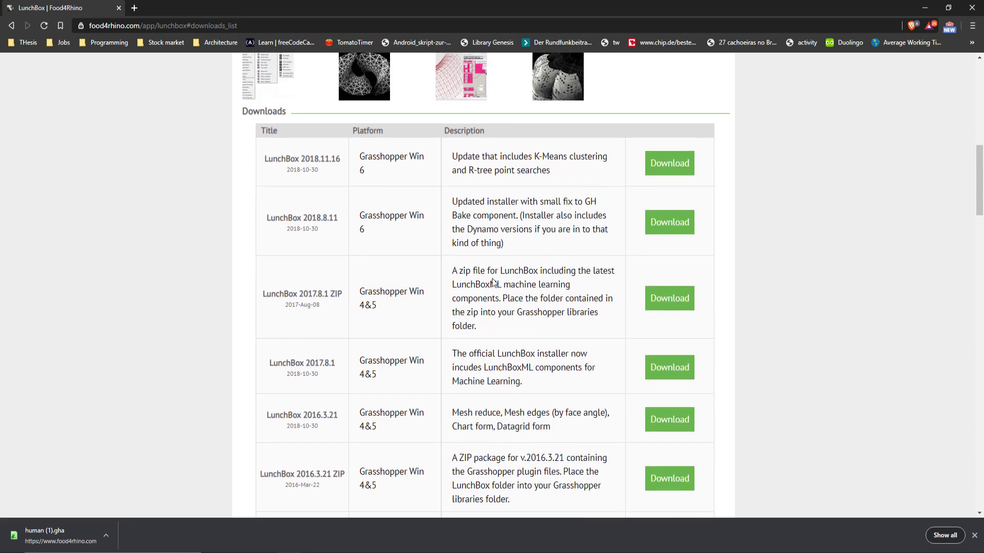
click(670, 164)
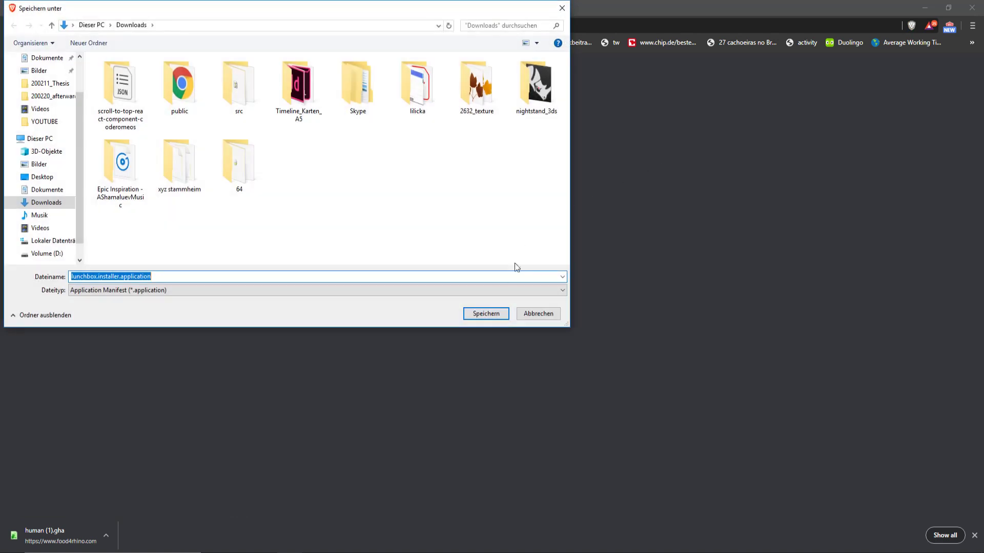
click(486, 314)
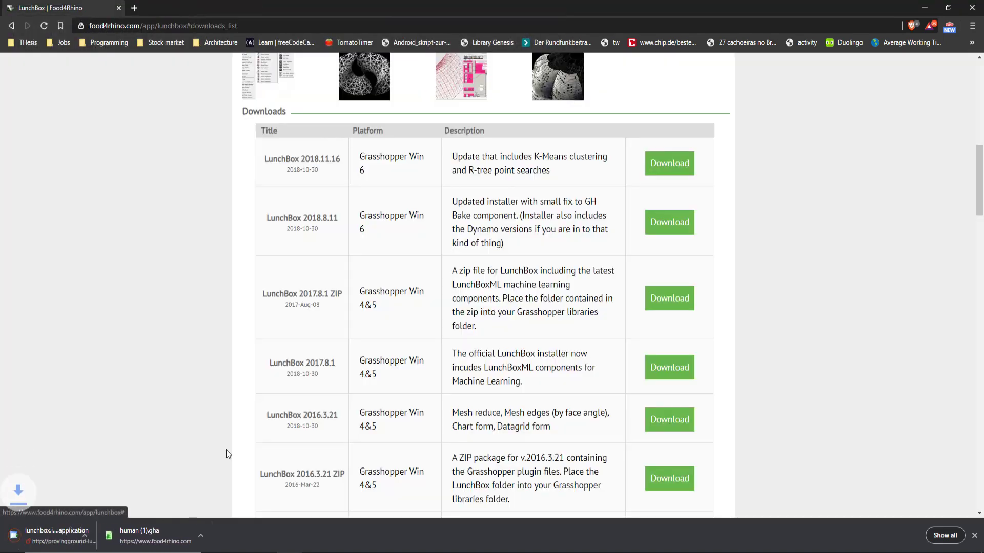
Run lunchbox.installer.application from the Downloads folder and accept its End User License Agreement
click(135, 501)
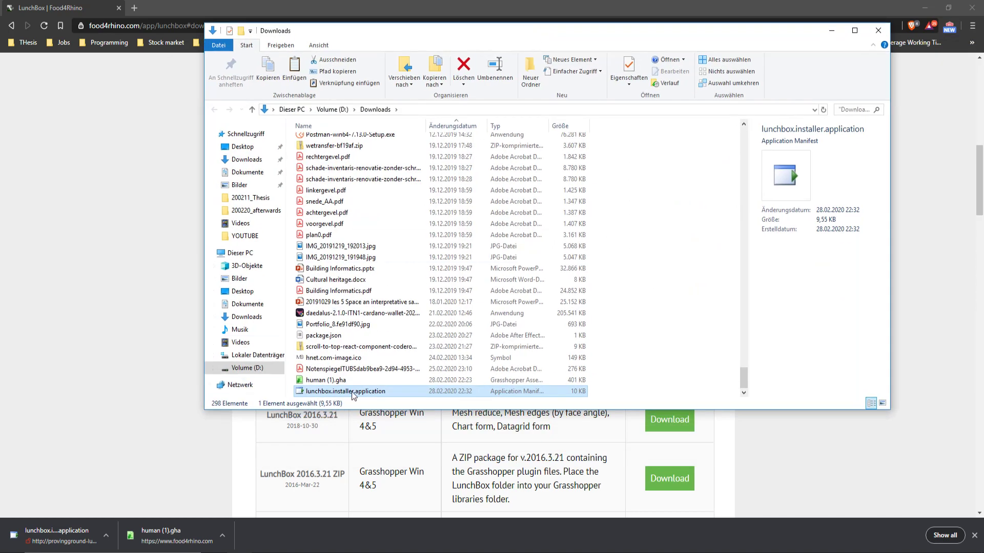
double_click(353, 391)
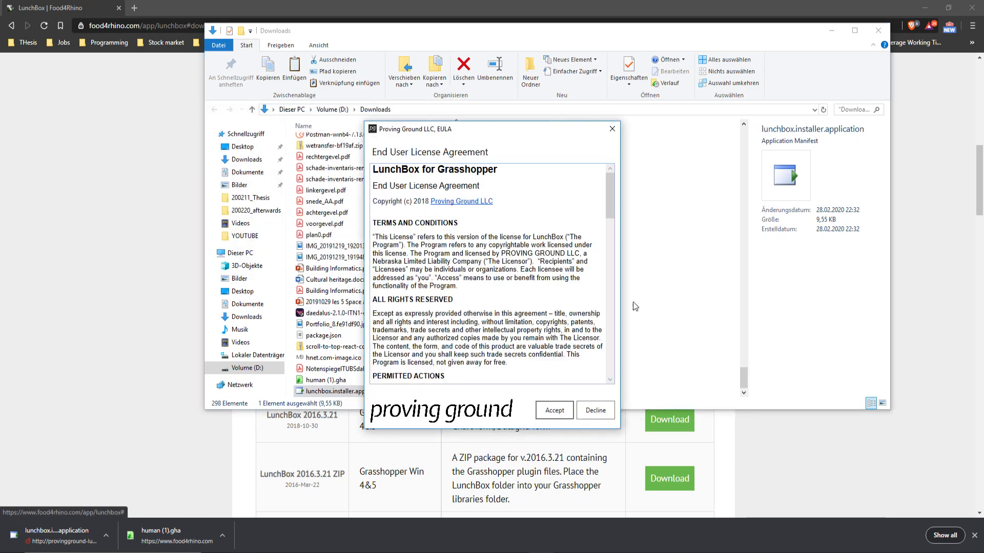
drag(612, 184, 607, 380)
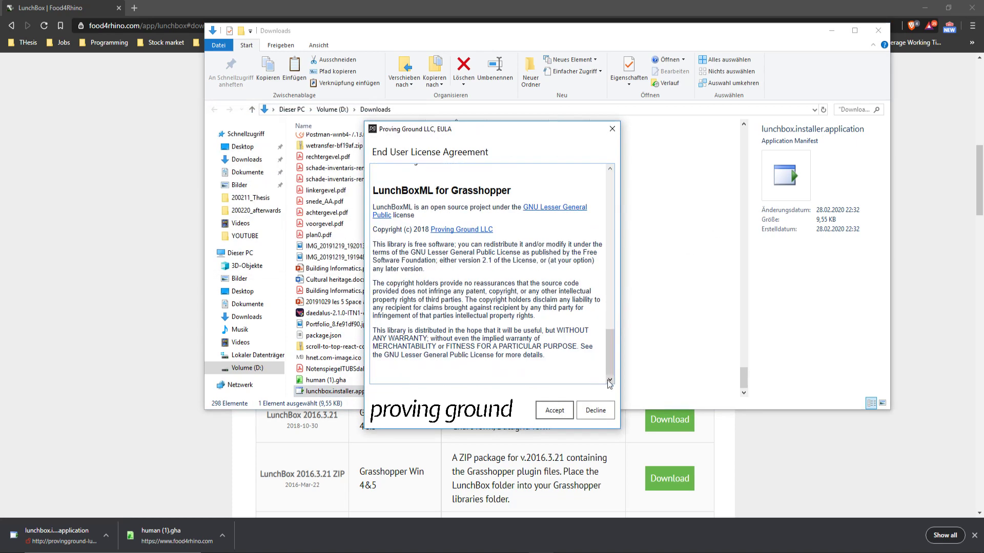
click(562, 414)
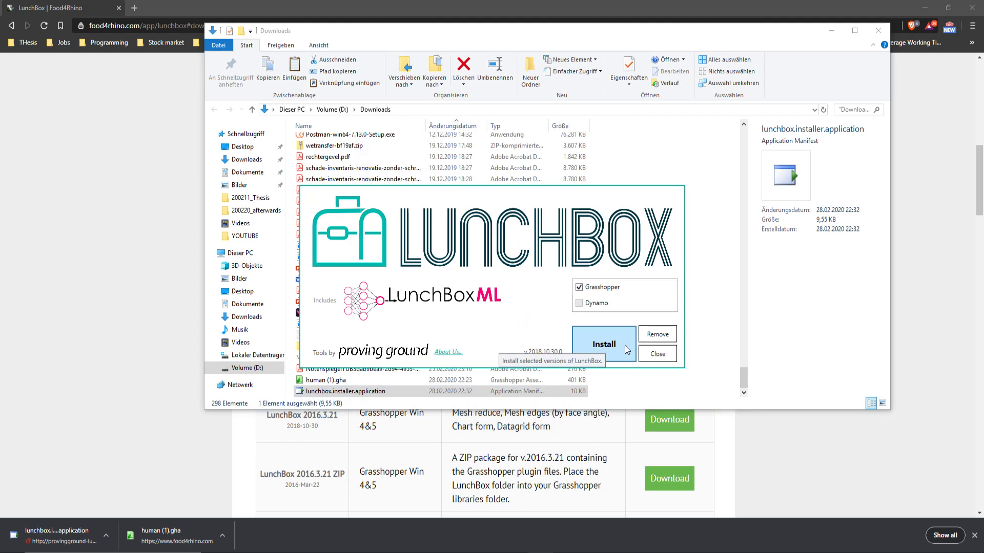
Start the LunchBox installation for Grasshopper and fill in the contact e-mail
click(606, 353)
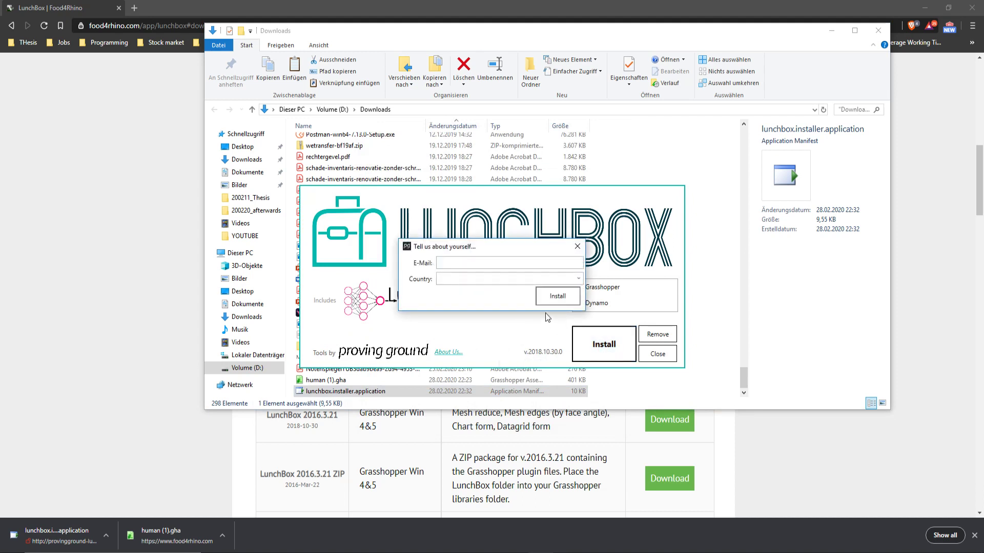
click(546, 268)
click(557, 295)
click(578, 318)
click(493, 267)
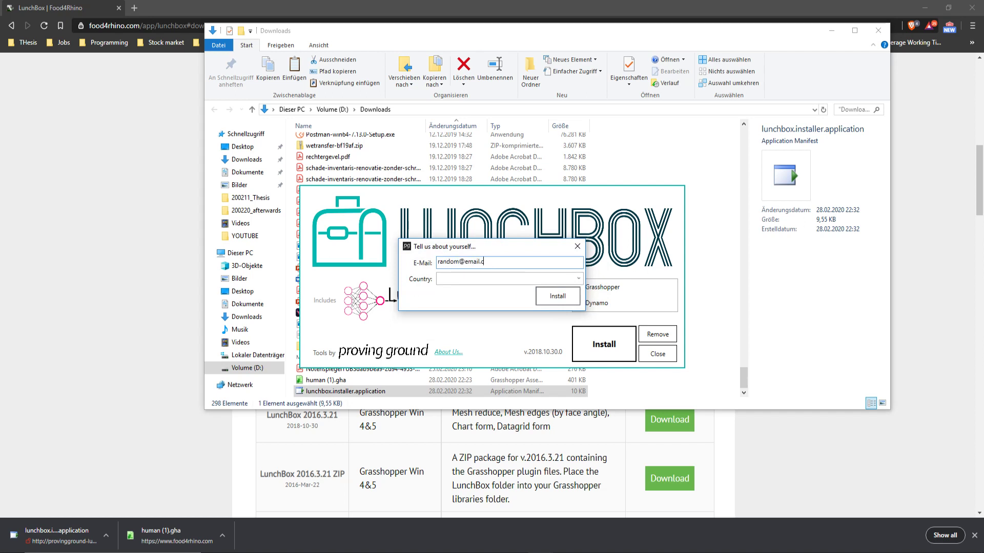
click(561, 300)
click(576, 317)
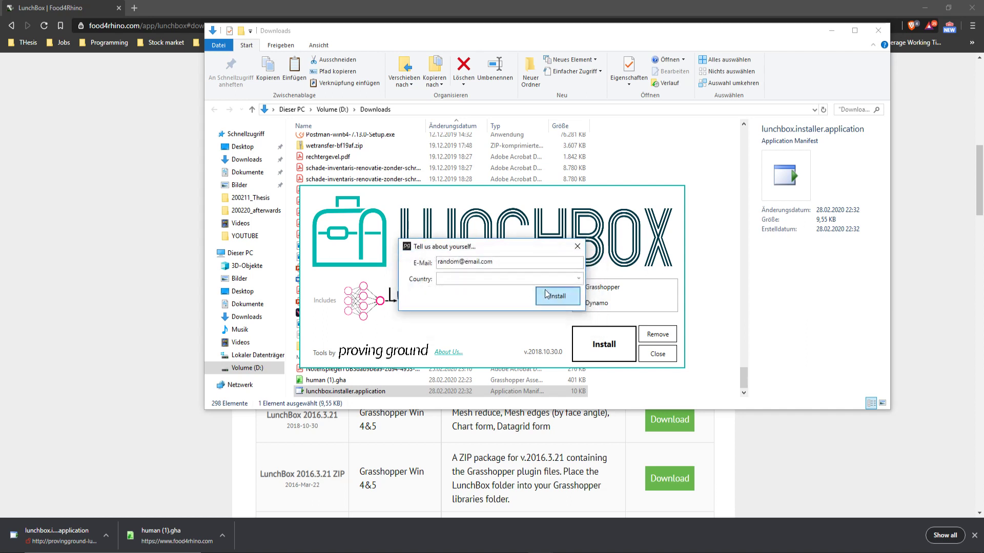
Set the country to United States and complete the LunchBox installation
click(532, 279)
text(G)
key(BackSpace)
key(BackSpace)
click(557, 296)
click(567, 316)
click(477, 282)
text(Unite)
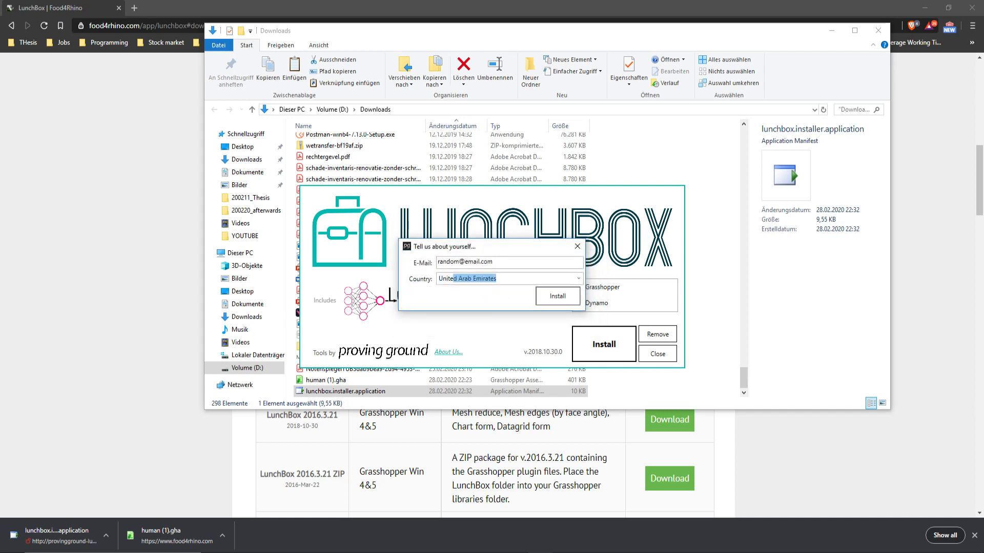
text(d St)
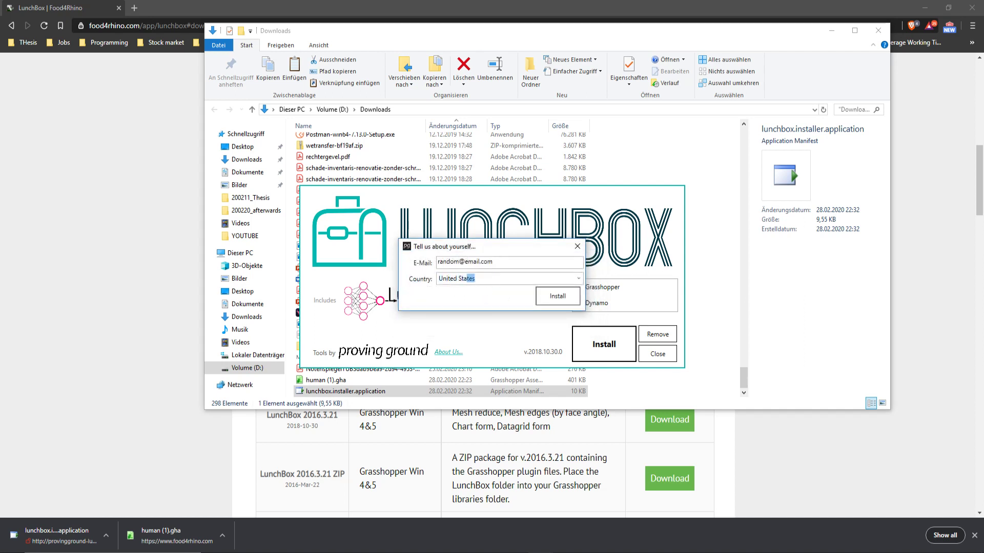
click(551, 298)
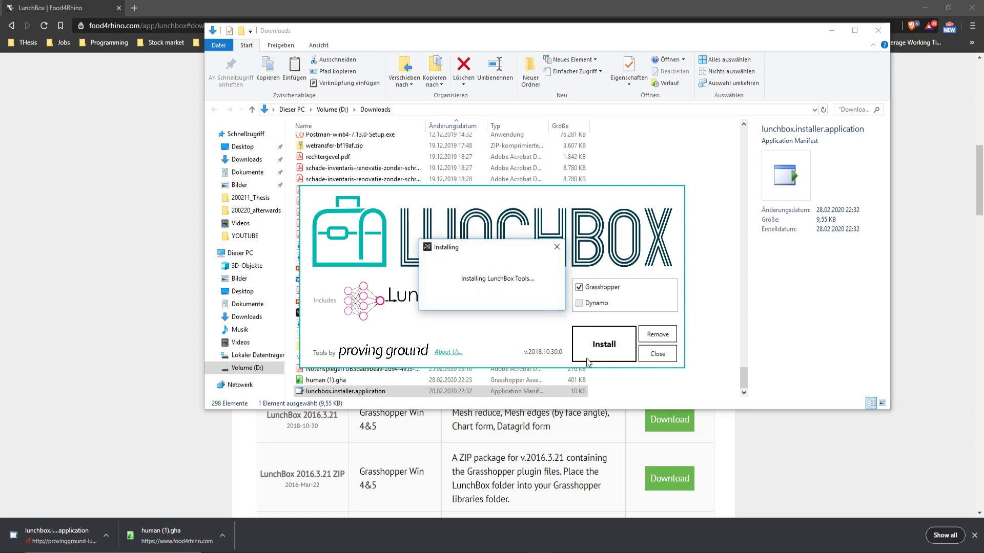
click(568, 319)
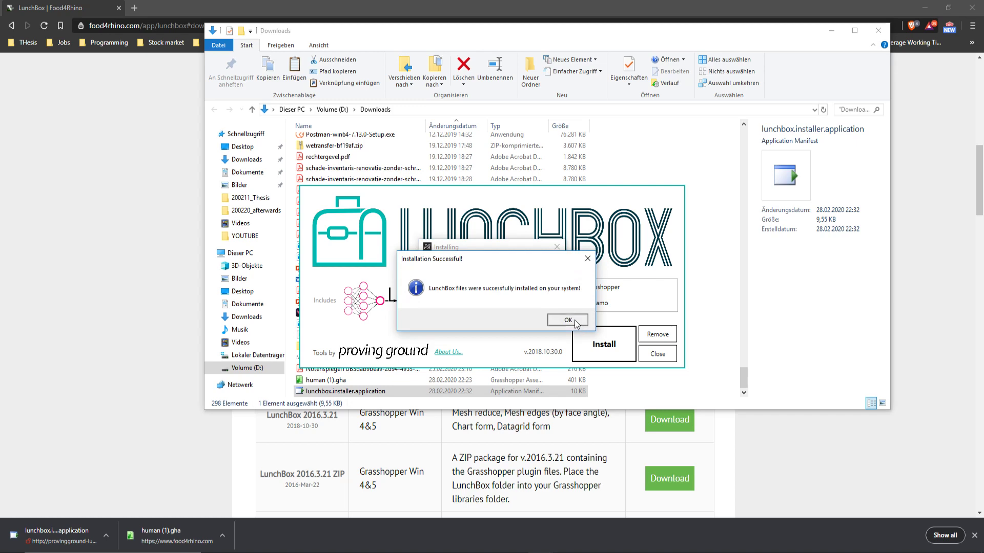
Return to Grasshopper and look through LunchBox's Panels, Math and Machine Learning components
click(831, 30)
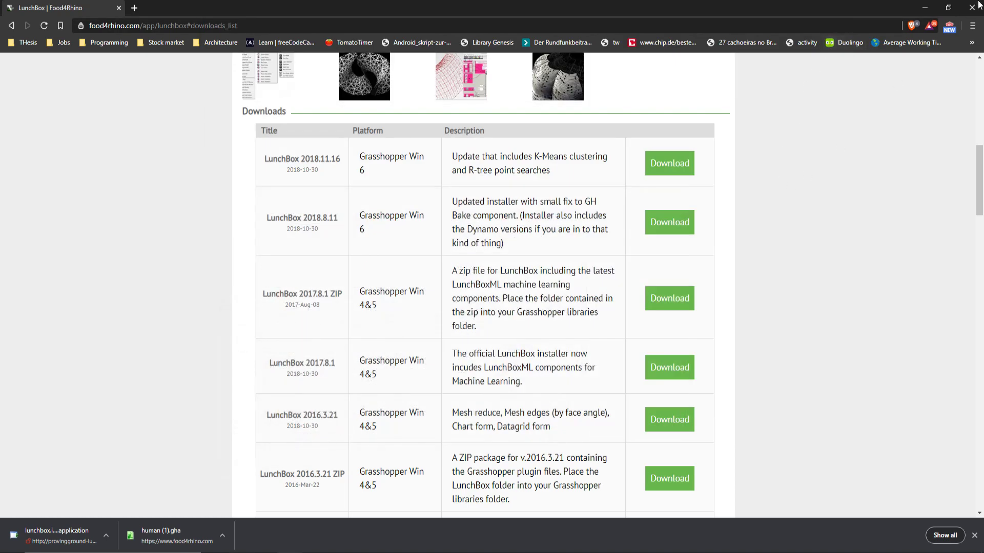
click(925, 8)
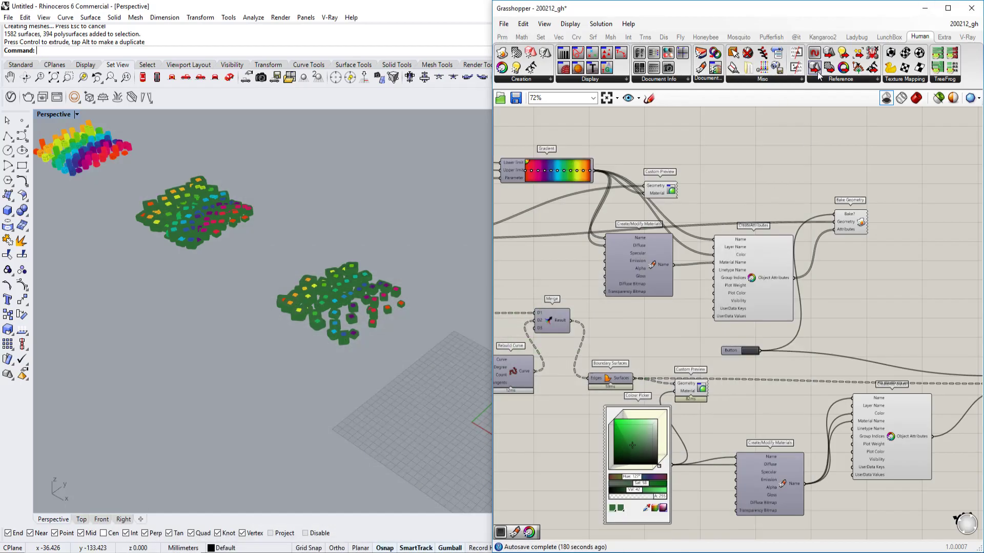
click(890, 37)
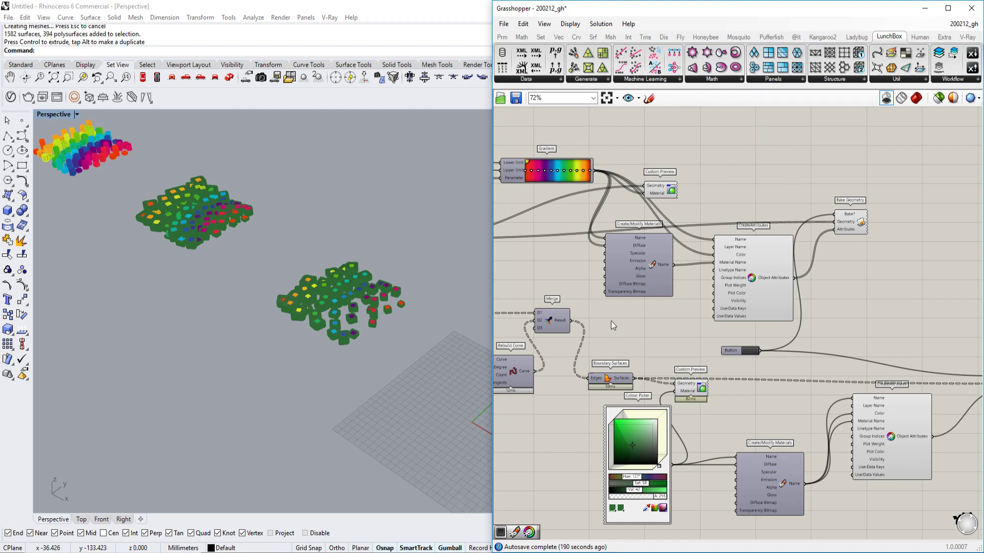
scroll(361, 350, down, 3)
scroll(429, 379, up, 5)
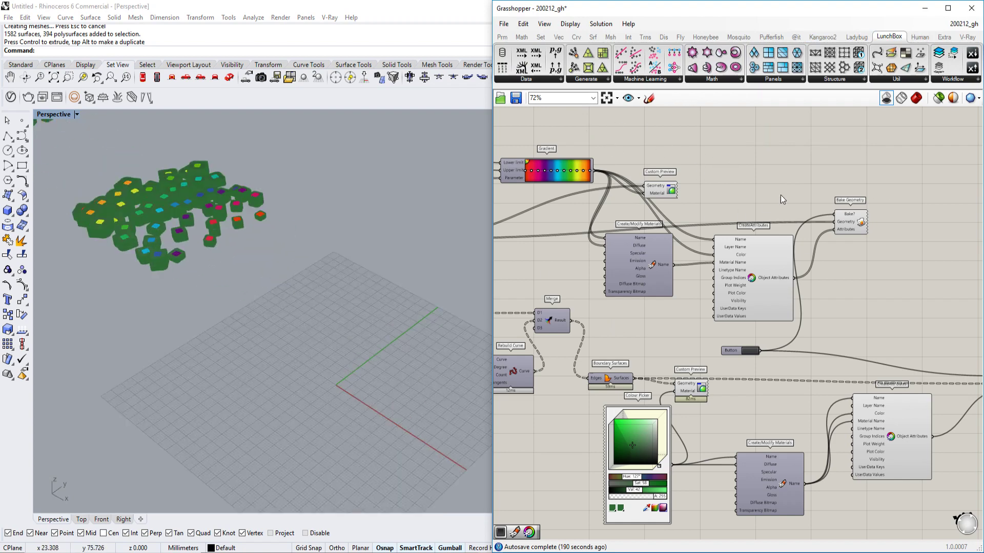
click(780, 81)
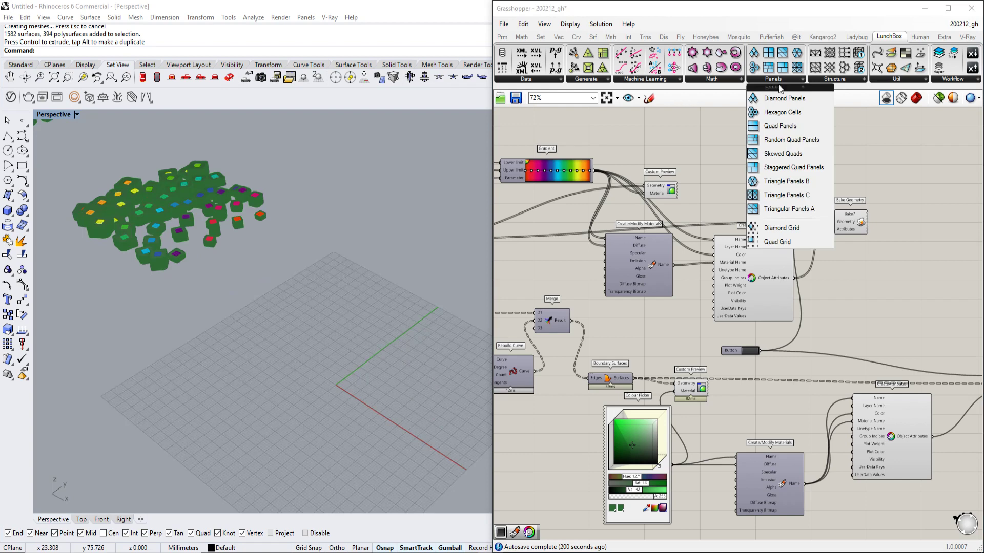
click(713, 81)
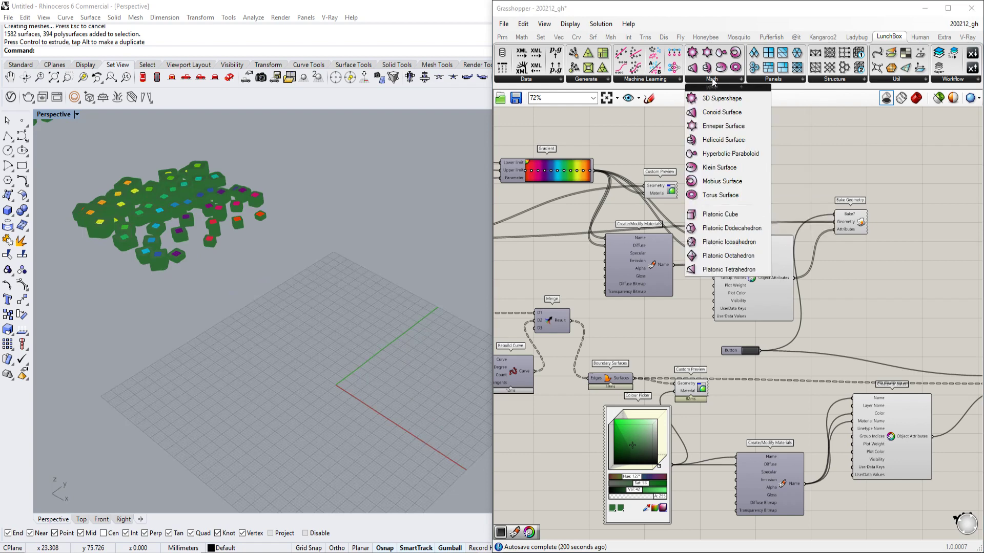
click(657, 80)
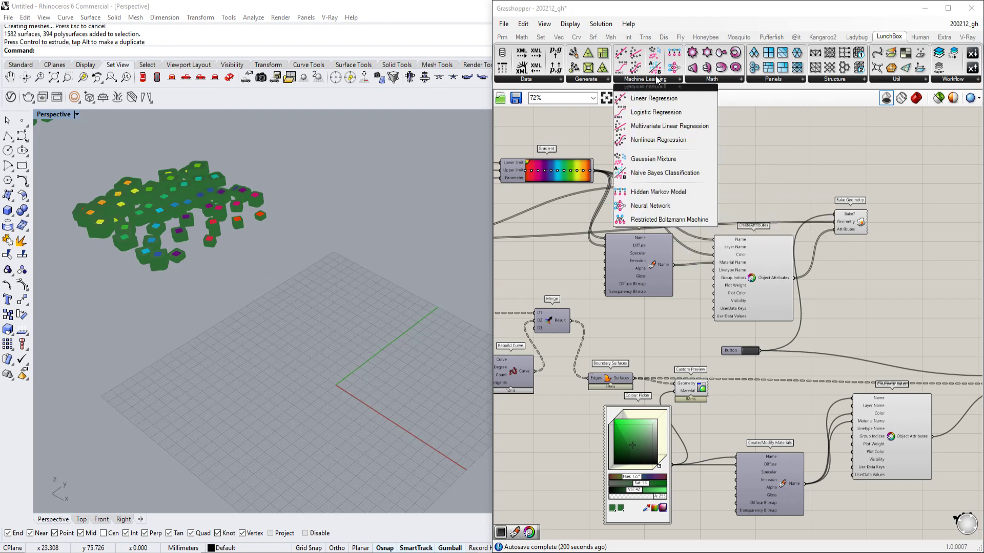
Place a Rectangle component on an empty area of the canvas below the existing definition
click(546, 81)
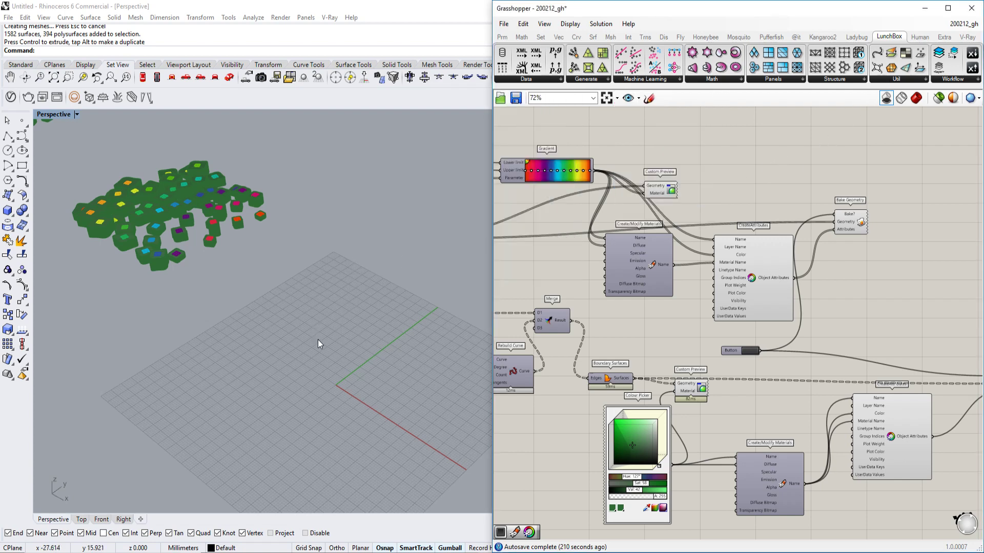
shift+right_drag(318, 340, 342, 291)
shift+right_drag(402, 357, 324, 338)
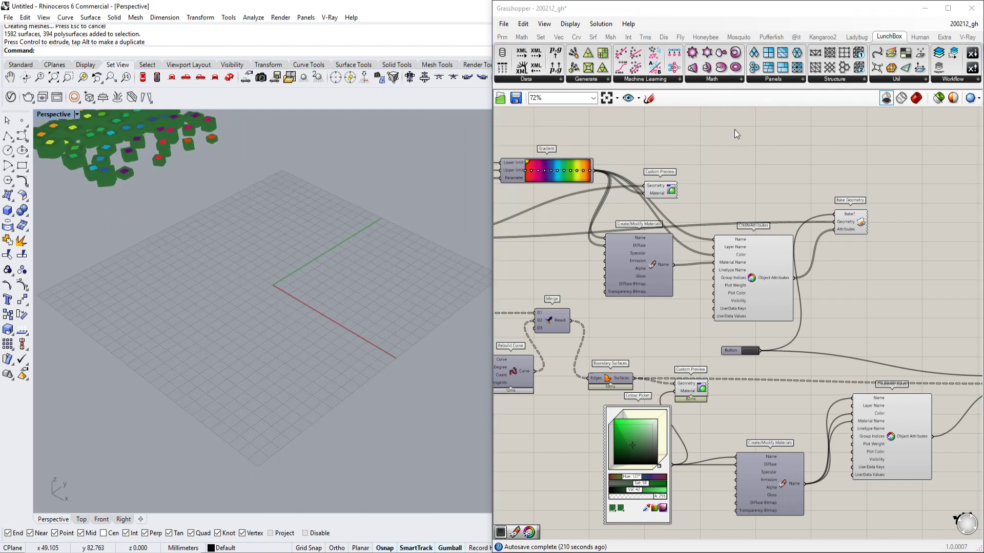
scroll(740, 288, down, 5)
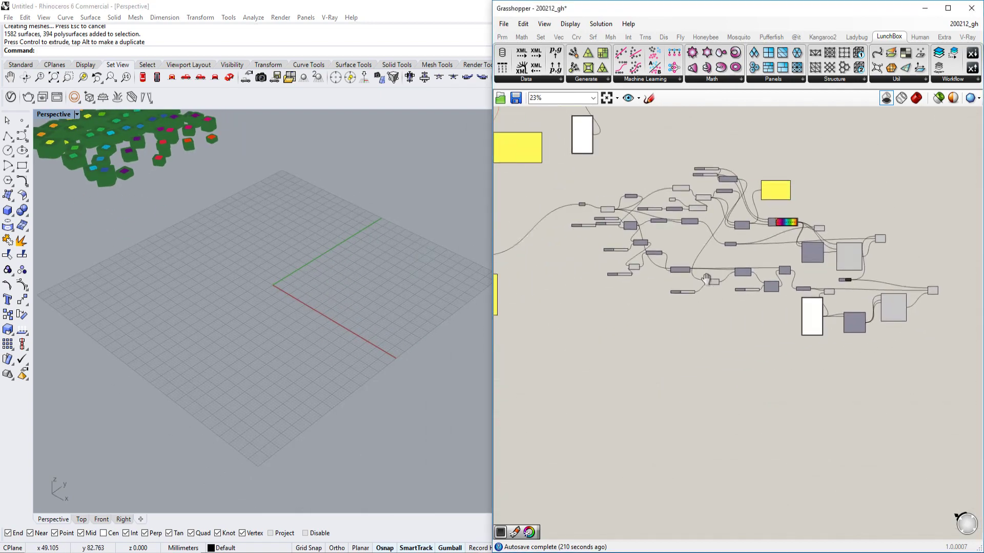
scroll(650, 374, up, 3)
double_click(650, 374)
scroll(699, 360, up, 3)
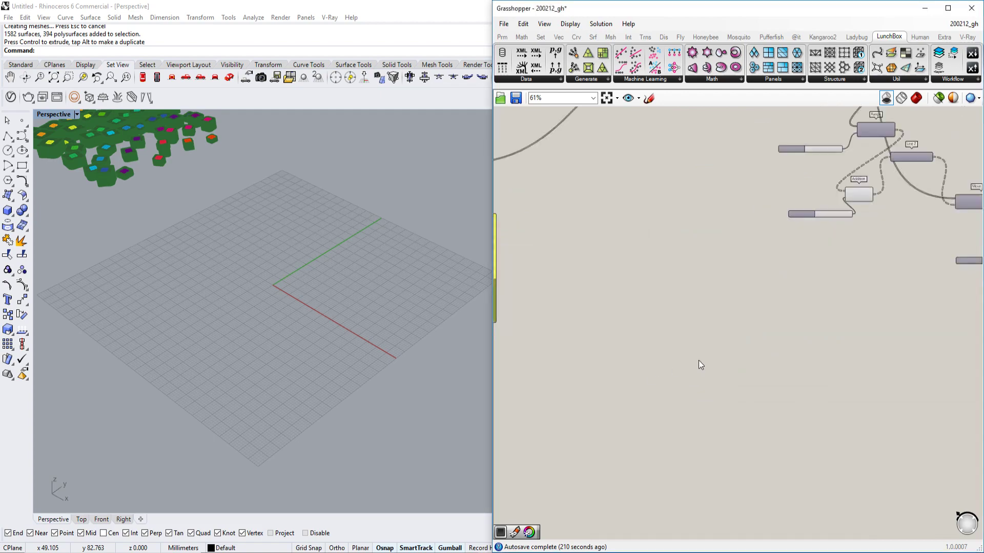
double_click(704, 369)
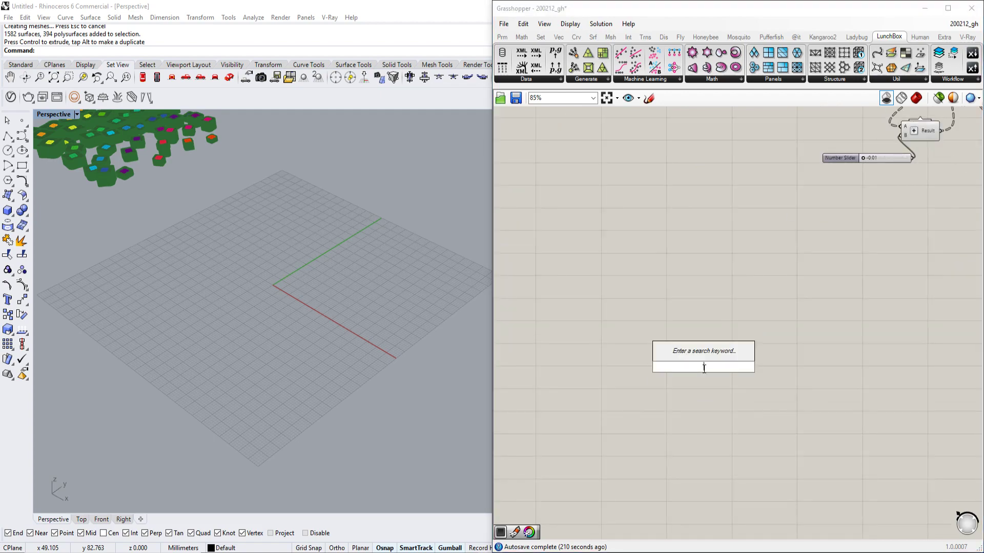
text(rect)
key(Return)
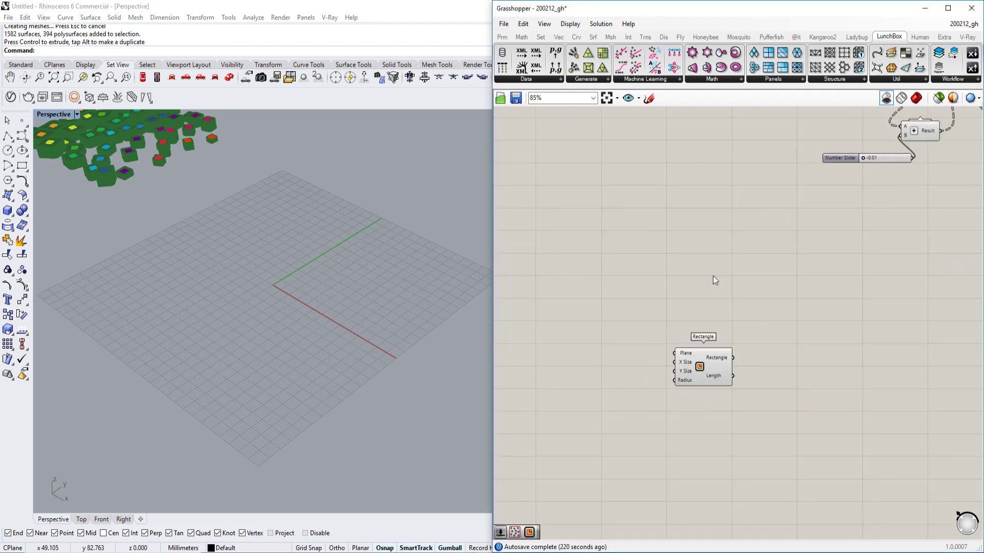
Turn off the preview of the gradient, material, attribute and bake components at the end of the definition
scroll(843, 207, down, 6)
drag(961, 233, 785, 361)
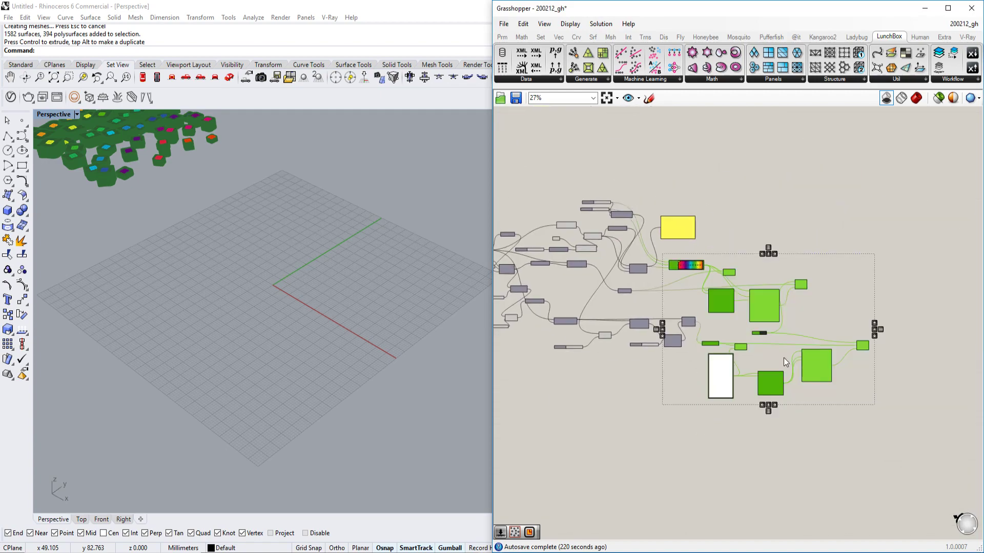
middle_click(804, 287)
click(837, 258)
right_drag(725, 296, 870, 180)
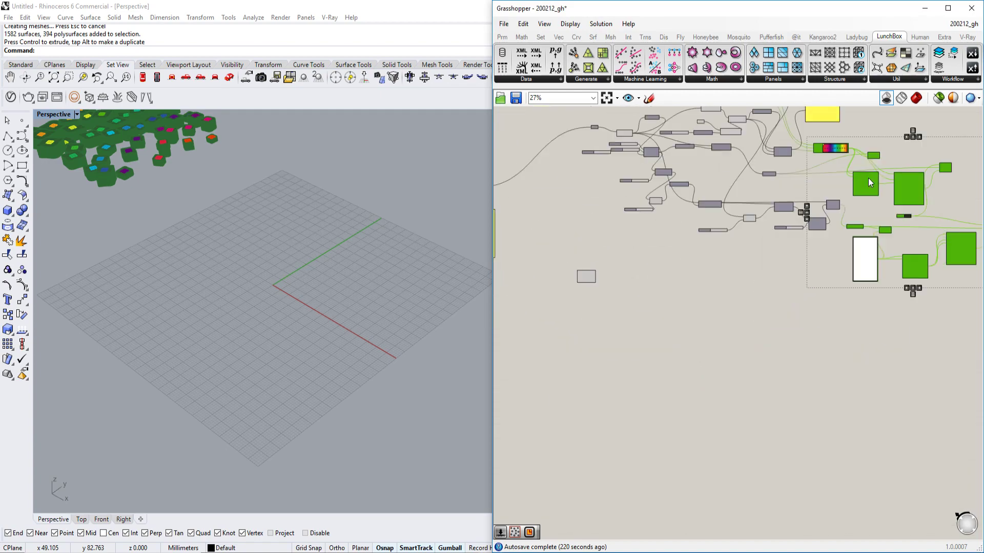
Set the Grasshopper geometry preview mode to shaded
click(547, 22)
click(577, 23)
click(546, 23)
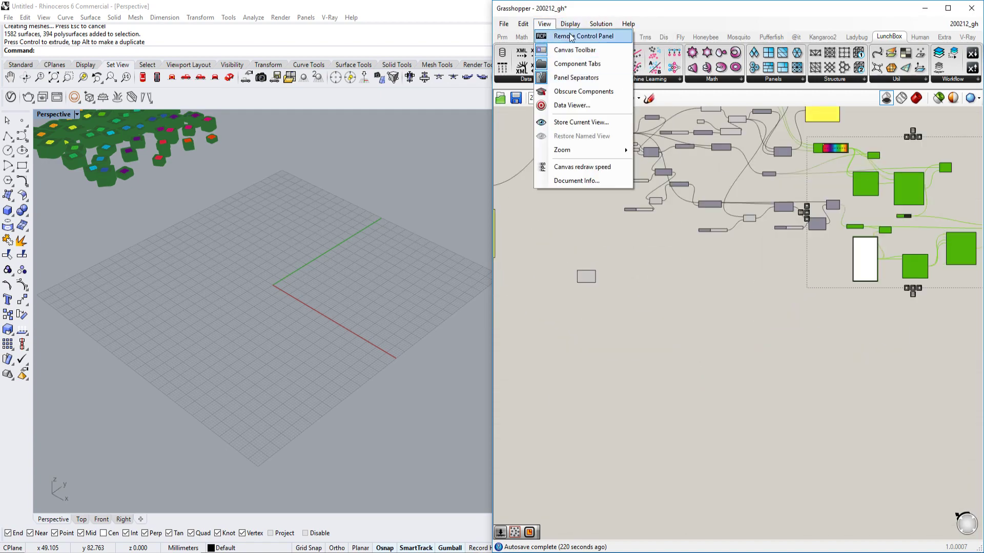
mouse_move(570, 25)
click(595, 123)
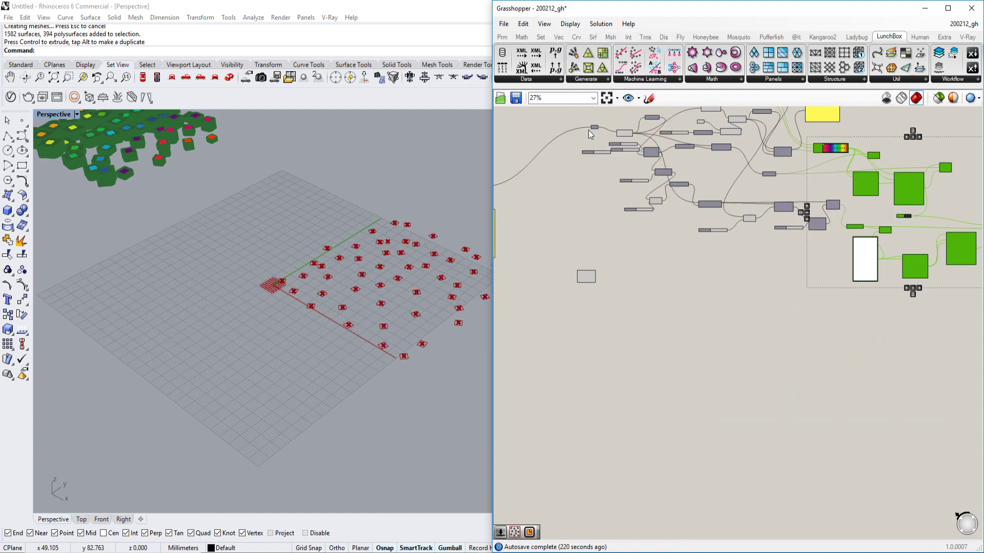
Turn off the preview of the remaining middle components in the existing definition so their geometry is hidden in Rhino
scroll(416, 331, up, 8)
scroll(579, 271, down, 4)
right_drag(578, 271, 696, 280)
drag(679, 292, 576, 205)
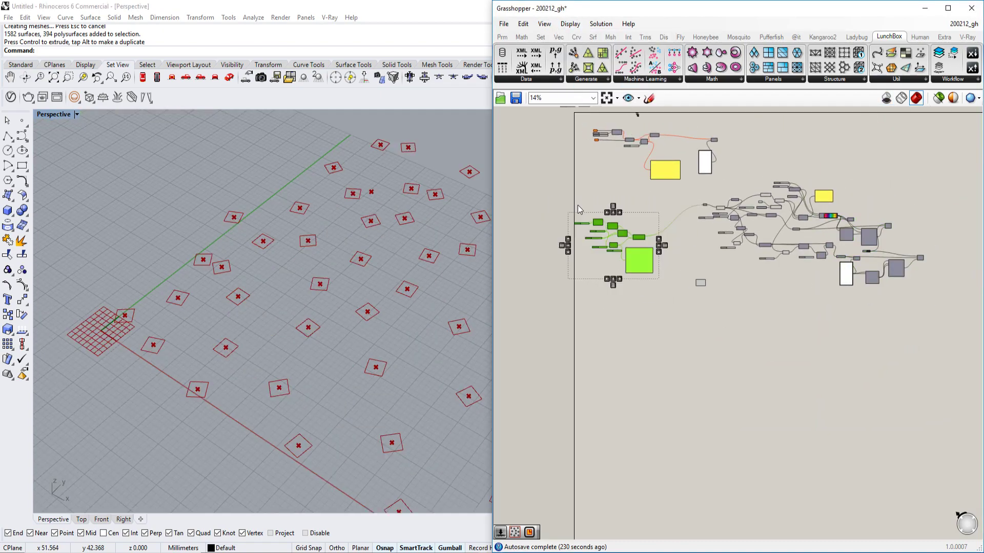
drag(873, 160, 674, 250)
middle_click(748, 207)
click(781, 179)
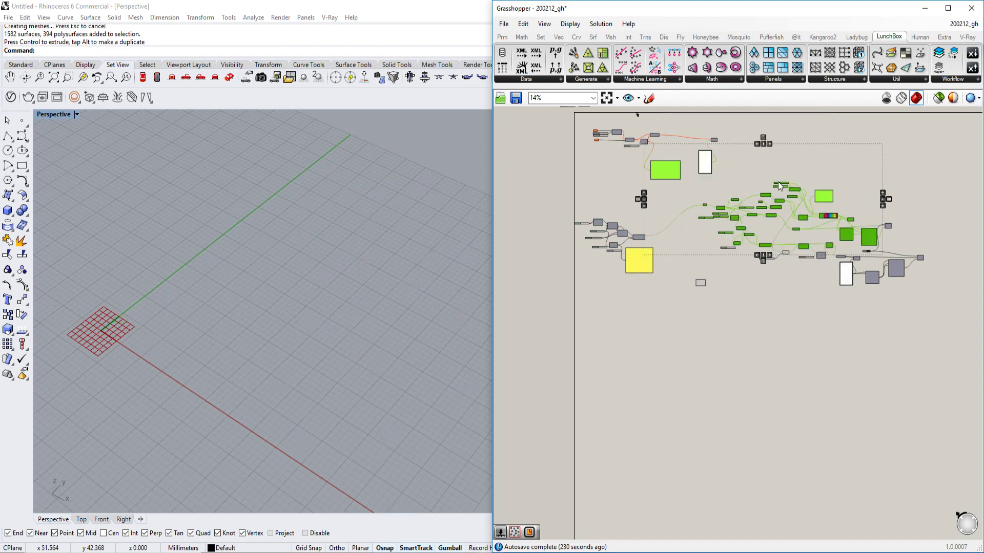
Add a number slider with a value of 20 beside the Rectangle component
click(723, 260)
scroll(722, 258, up, 3)
scroll(708, 289, up, 4)
click(656, 325)
shift+right_drag(349, 368, 412, 336)
scroll(641, 323, up, 4)
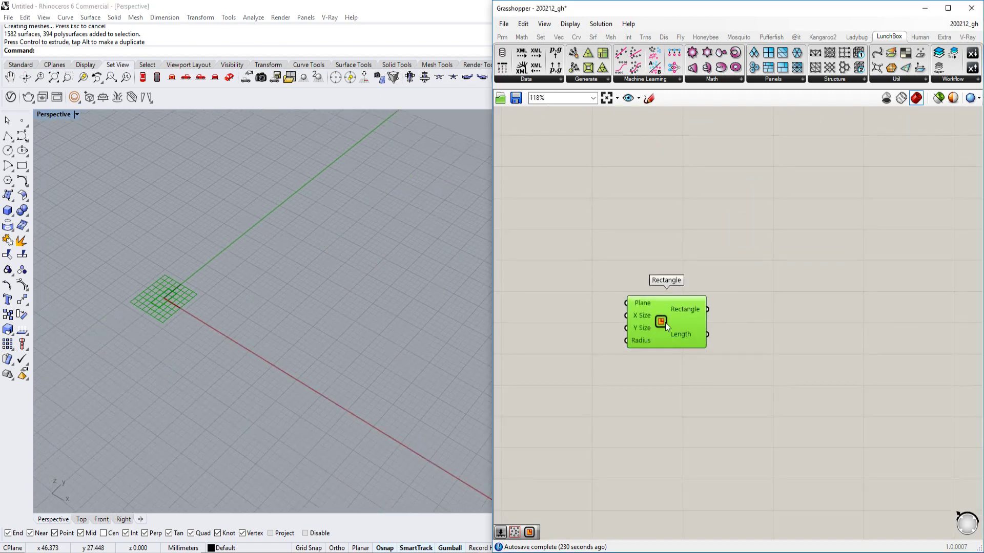
right_drag(665, 321, 716, 317)
click(586, 315)
double_click(586, 315)
text(20)
key(Return)
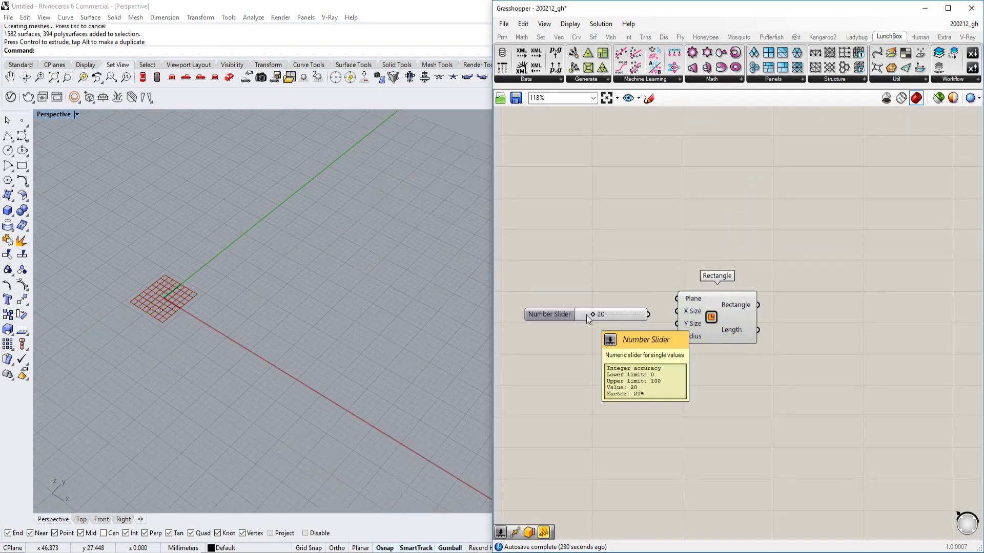
Connect the slider to the Rectangle's X Size and Y Size and set it to 58
drag(649, 315, 617, 313)
scroll(344, 338, down, 8)
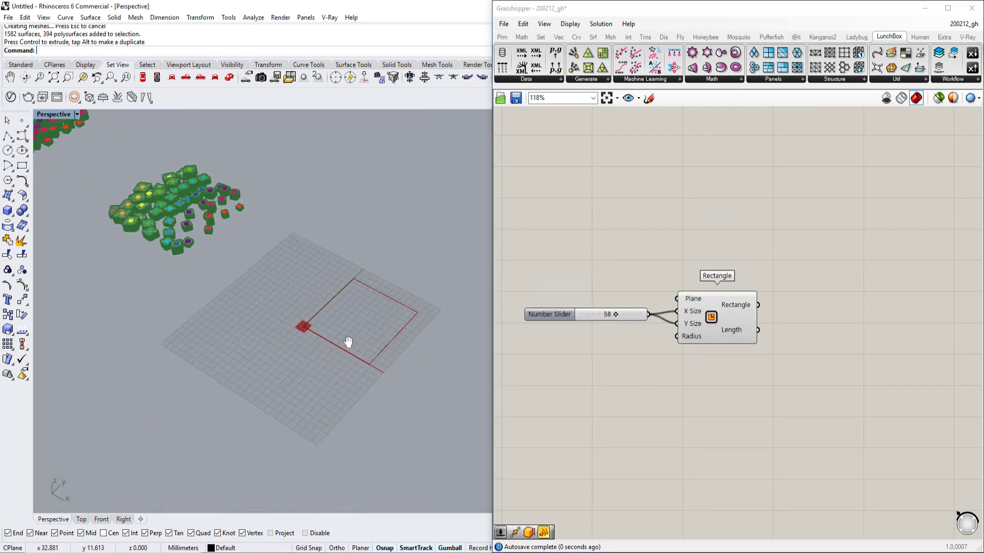
scroll(370, 331, up, 6)
shift+right_drag(347, 340, 368, 353)
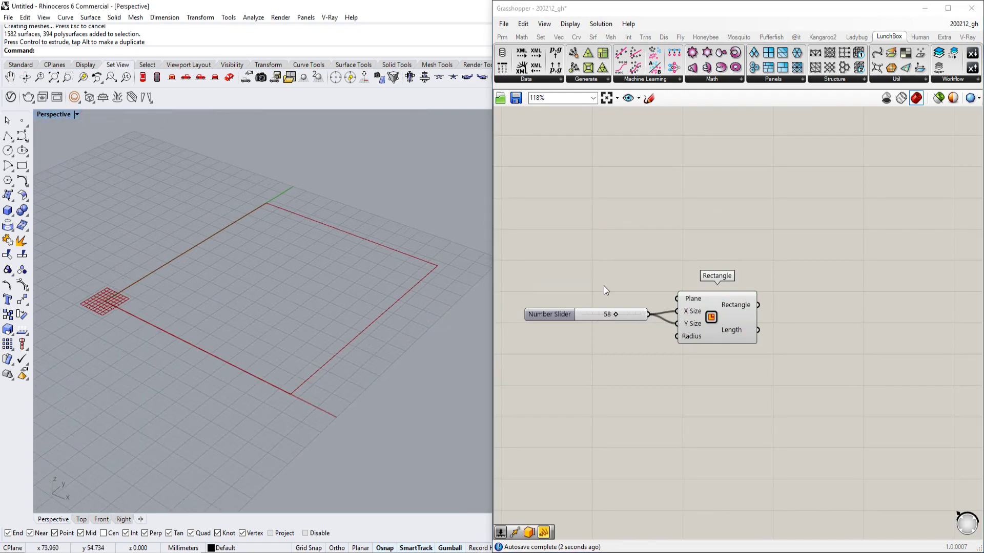
Add a Boundary Surfaces component and connect the Rectangle output to its Edges input
right_drag(695, 279, 667, 294)
double_click(761, 260)
text(boun)
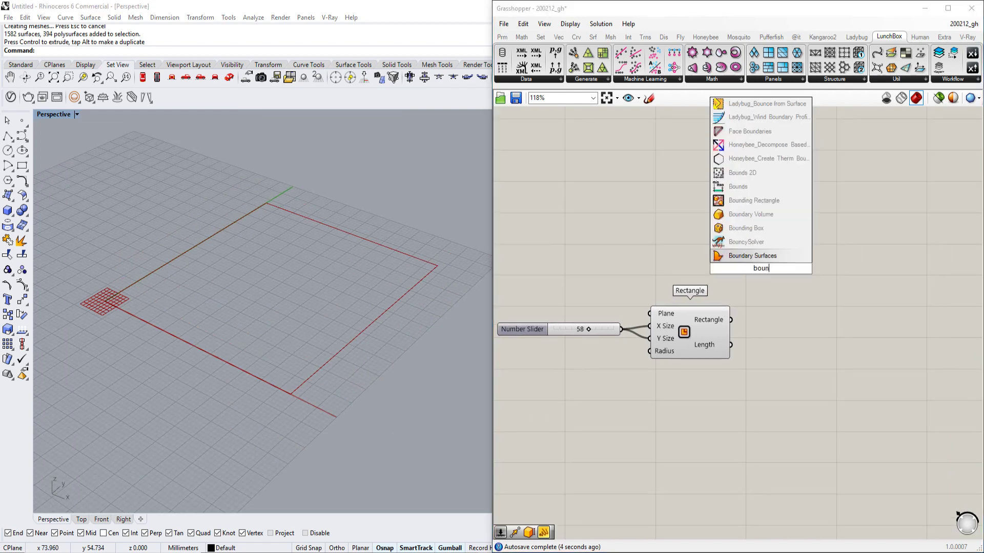
key(Return)
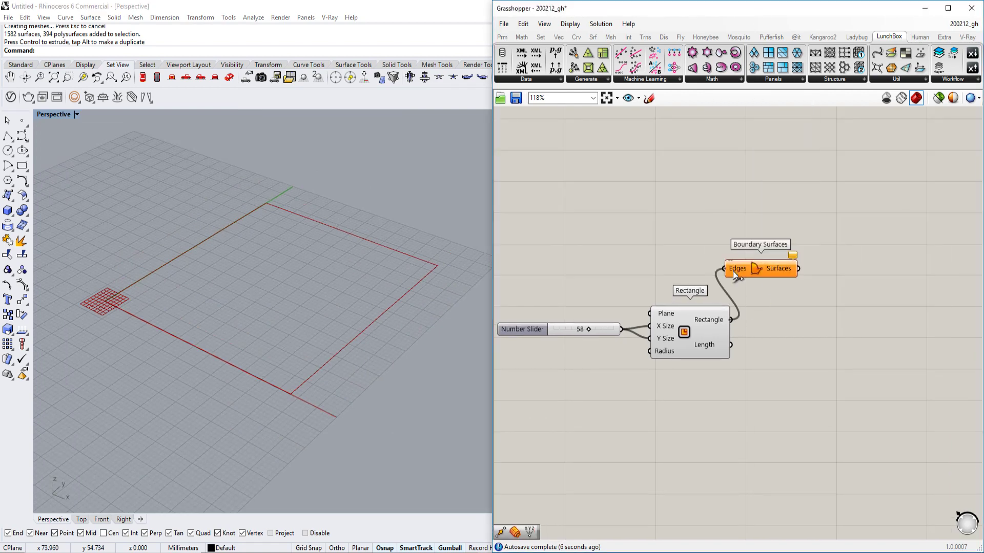
drag(733, 271, 733, 270)
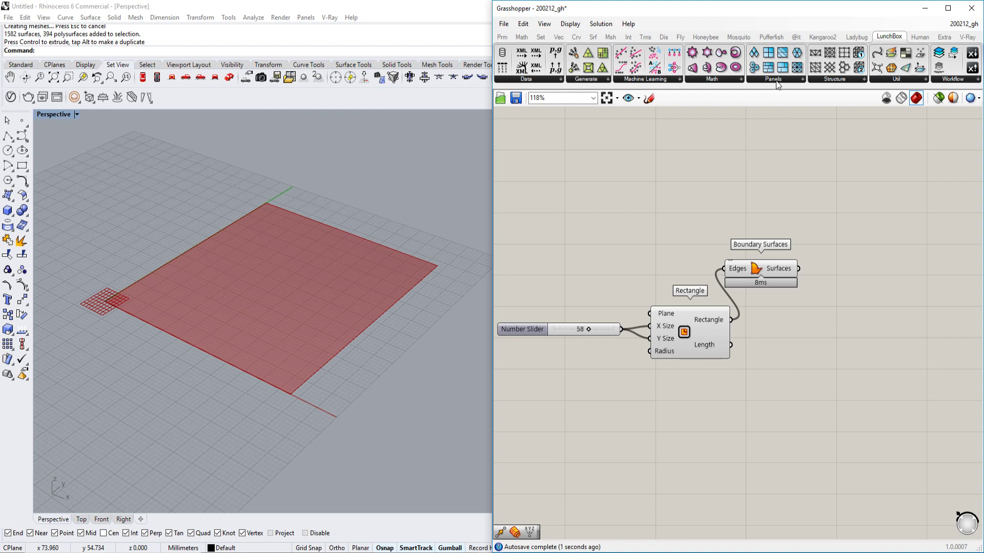
Place LunchBox's Random Quad Panels component beside Boundary Surfaces
click(776, 80)
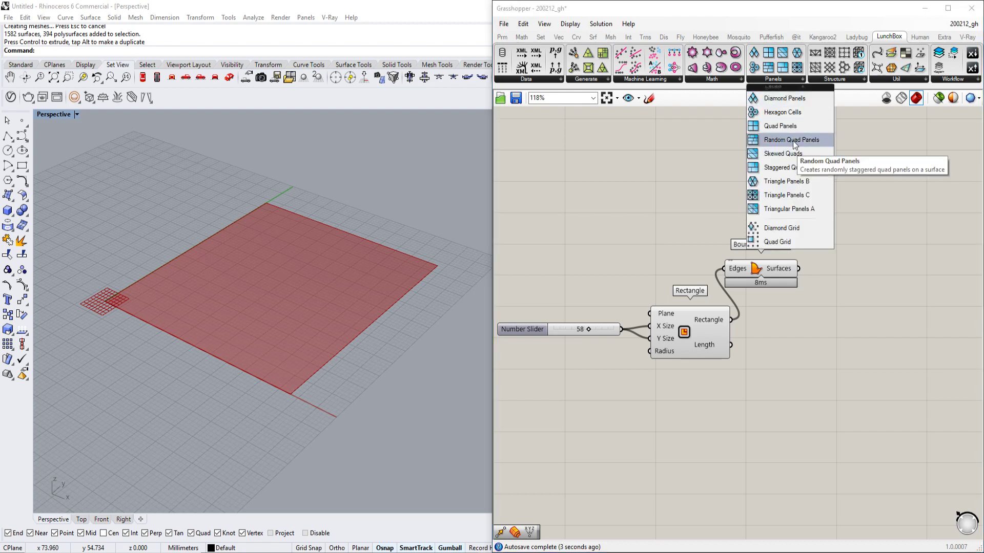
drag(791, 140, 899, 280)
right_drag(900, 280, 828, 264)
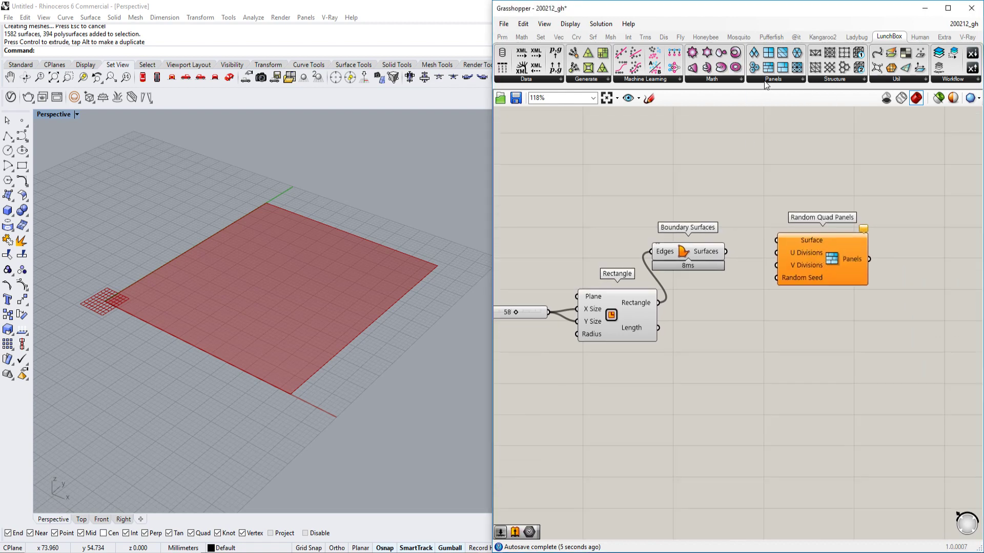
click(764, 80)
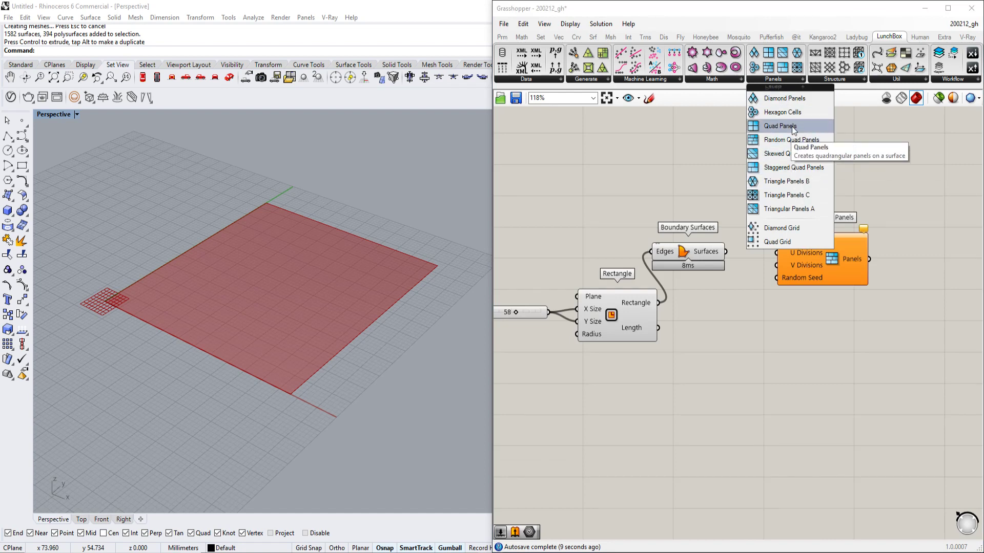
drag(791, 126, 843, 346)
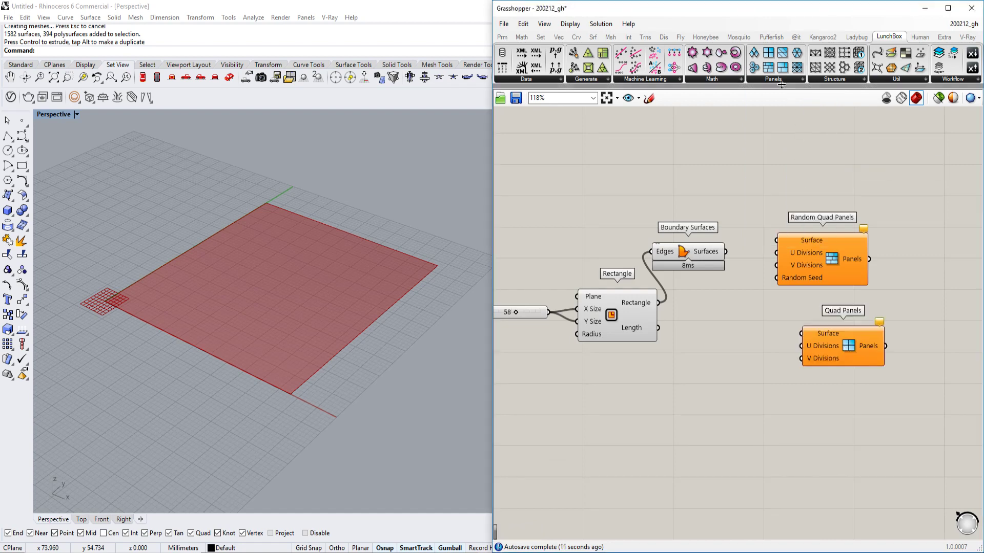
click(855, 327)
key(Delete)
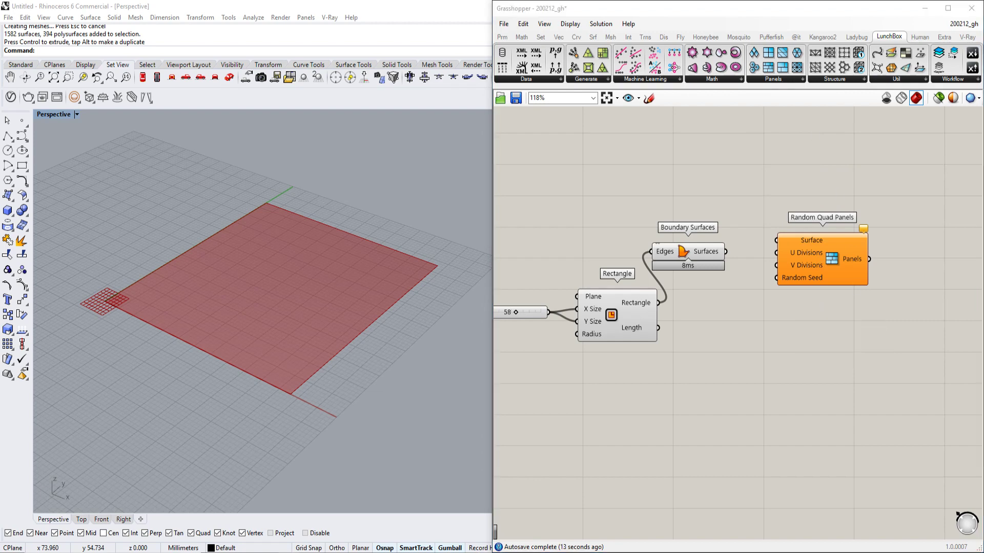
Connect the Boundary Surfaces output to the Surface input of Random Quad Panels
scroll(741, 251, up, 3)
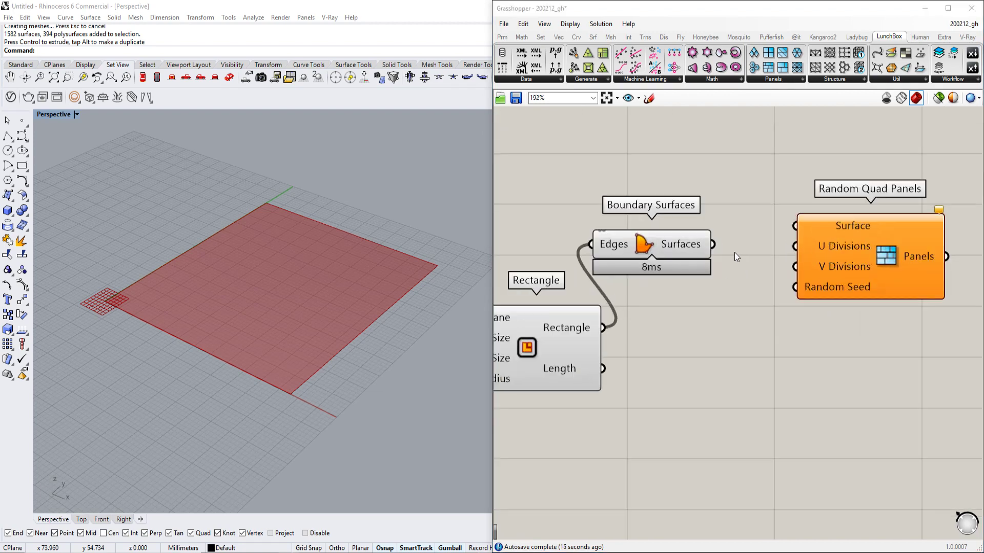
drag(713, 244, 805, 224)
right_drag(356, 285, 382, 293)
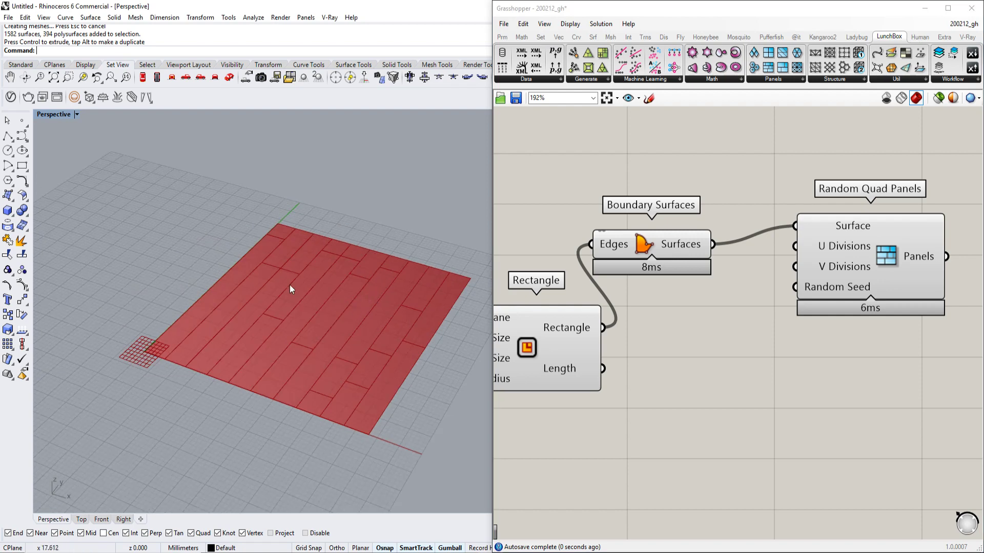
Add a number slider with a value of 20 and connect it to U Divisions of Random Quad Panels
double_click(739, 343)
text(20)
key(Return)
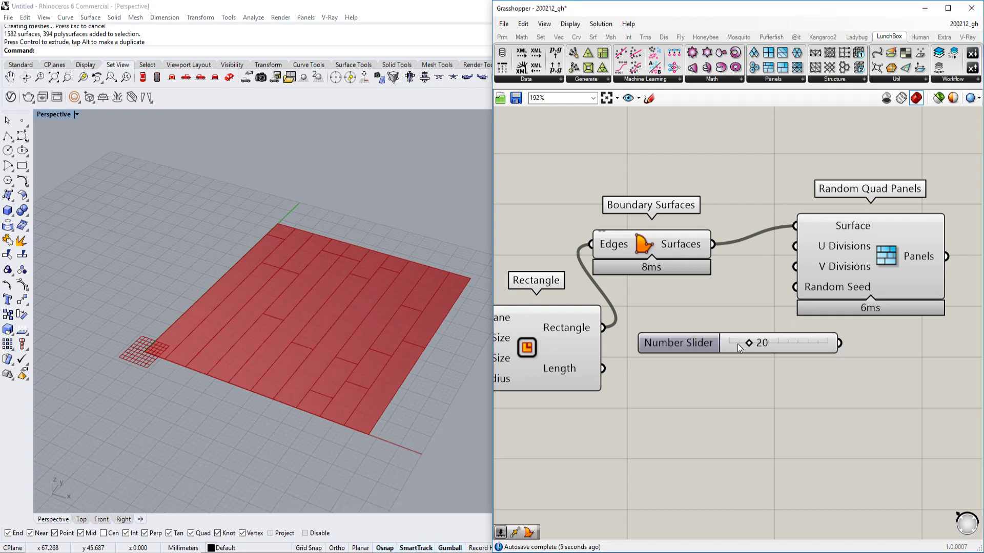
drag(819, 339, 920, 368)
scroll(762, 338, up, 1)
key(ctrl+c)
key(ctrl+v)
drag(720, 342, 697, 384)
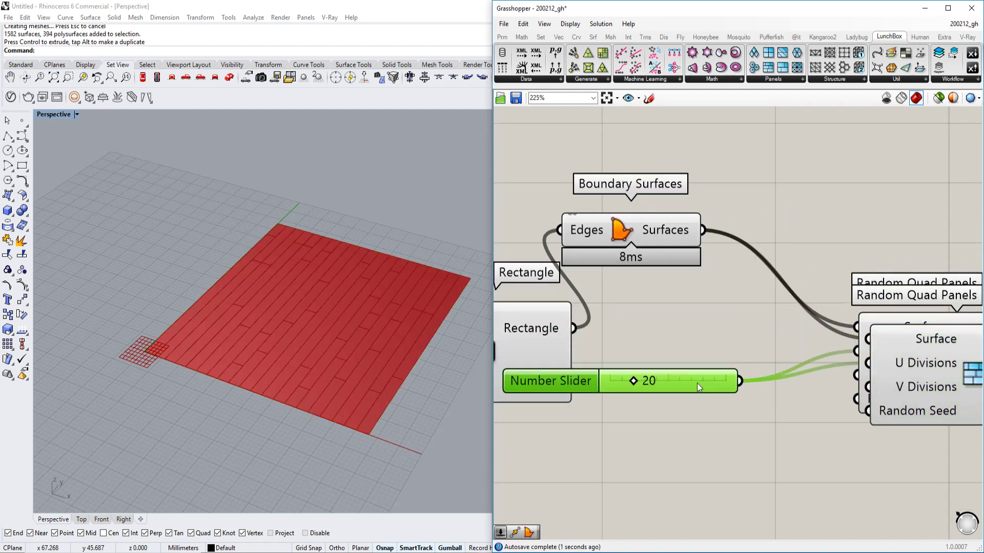
drag(925, 381, 892, 398)
key(Delete)
Duplicate the divisions slider, connect the copy to V Divisions of Random Quad Panels, and set it to 53
drag(709, 379, 859, 382)
key(ctrl+c)
key(ctrl+v)
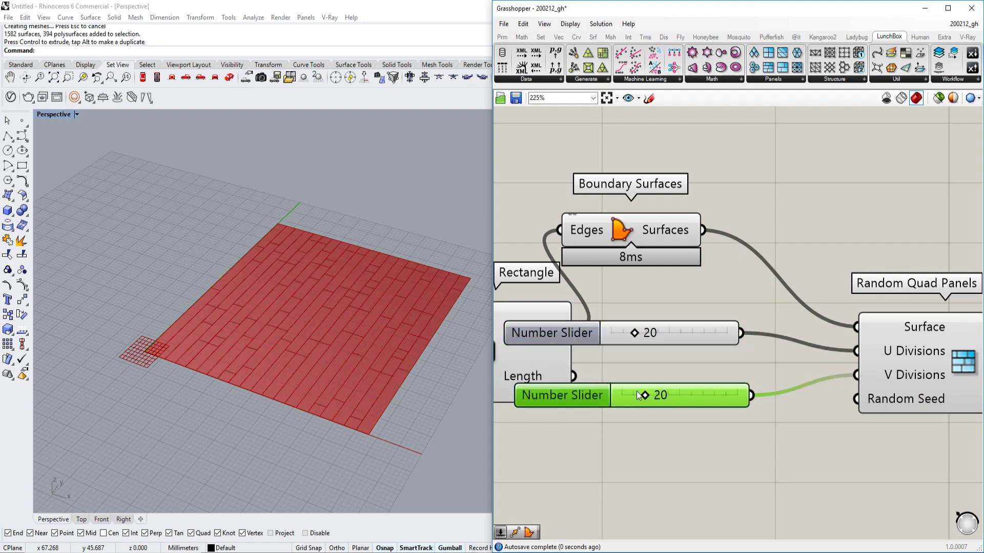
drag(642, 397, 694, 398)
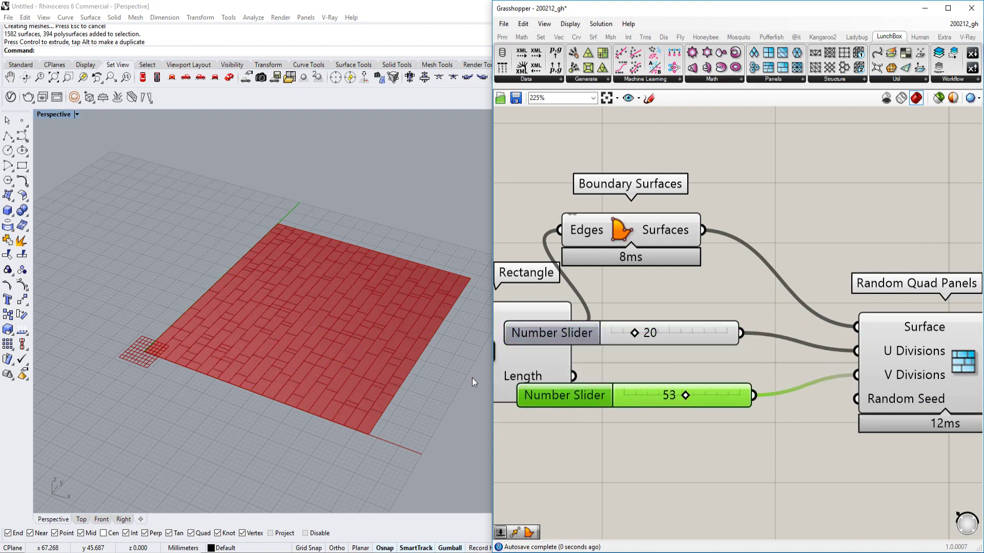
right_drag(410, 349, 319, 328)
scroll(367, 340, up, 3)
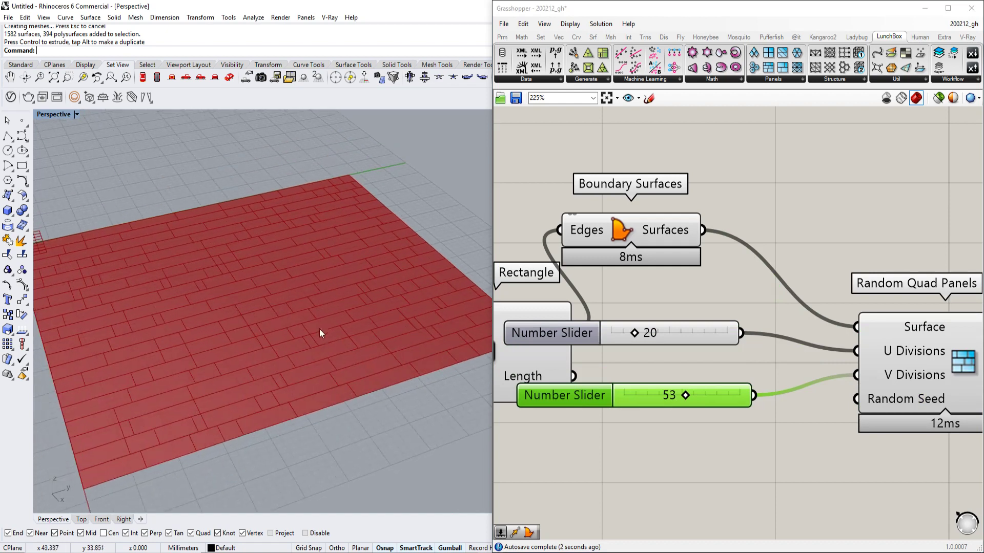
scroll(319, 332, up, 3)
Add a Move component after the Random Quad Panels component
scroll(712, 321, down, 3)
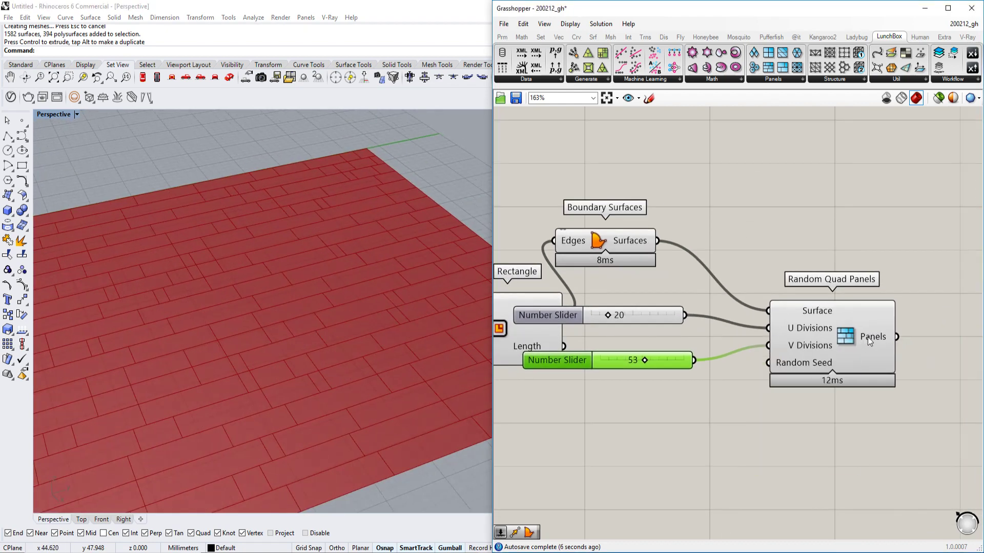
right_drag(868, 338, 779, 337)
double_click(865, 345)
text(move)
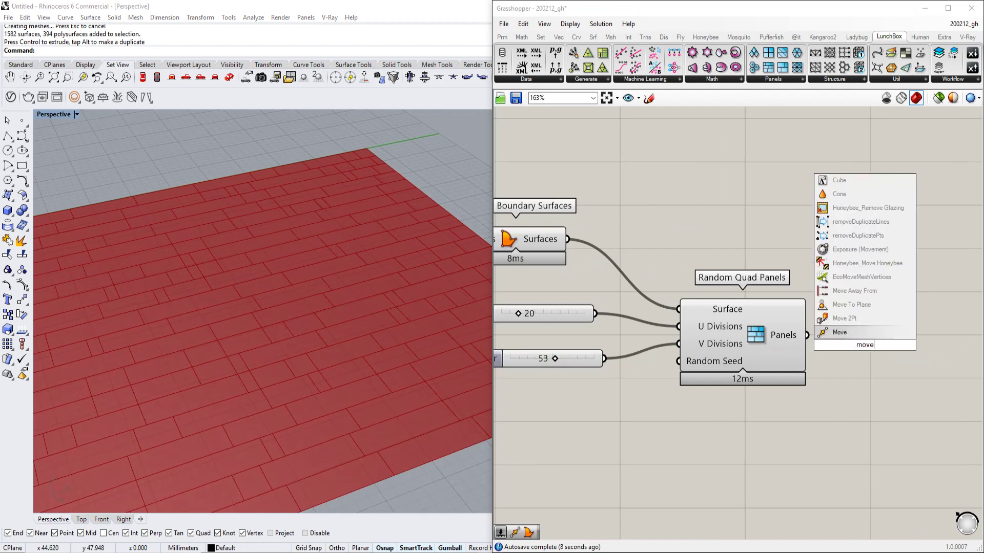
key(Return)
Add a Series component below Random Quad Panels and shift the Move component farther away to make room
scroll(871, 338, down, 2)
double_click(792, 402)
text(series)
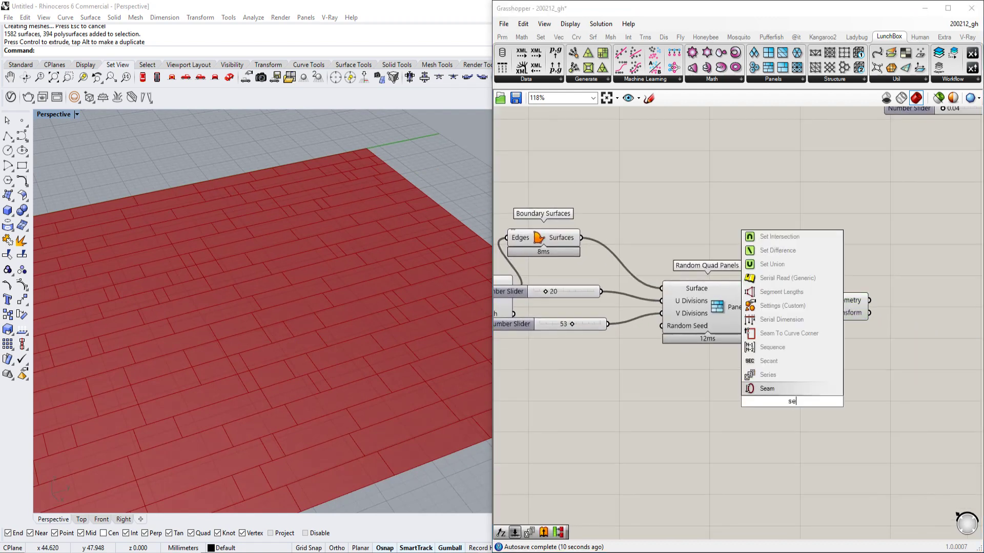
key(Return)
drag(847, 313, 930, 317)
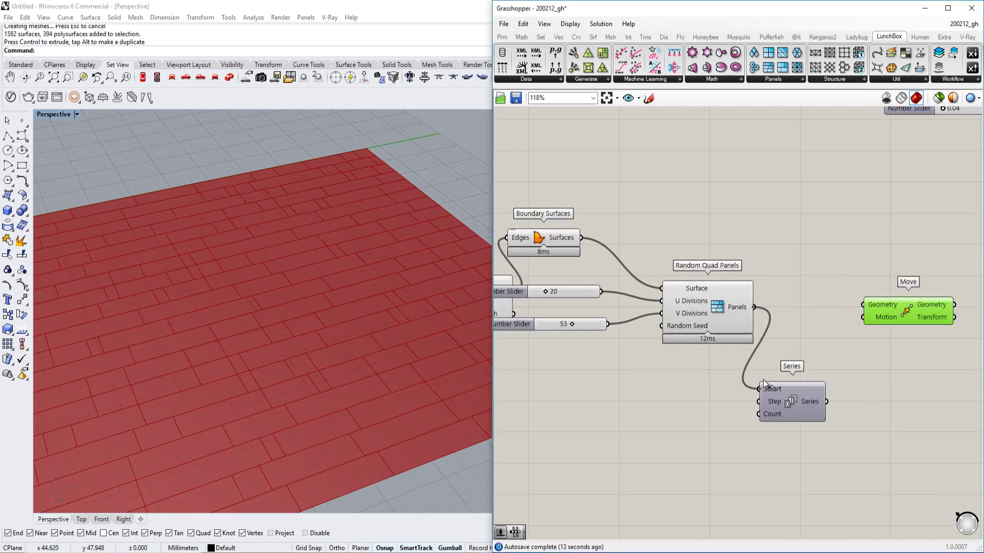
Connect the Panels output of Random Quad Panels to the Start input of Series
drag(764, 384, 760, 388)
click(682, 412)
text(Length)
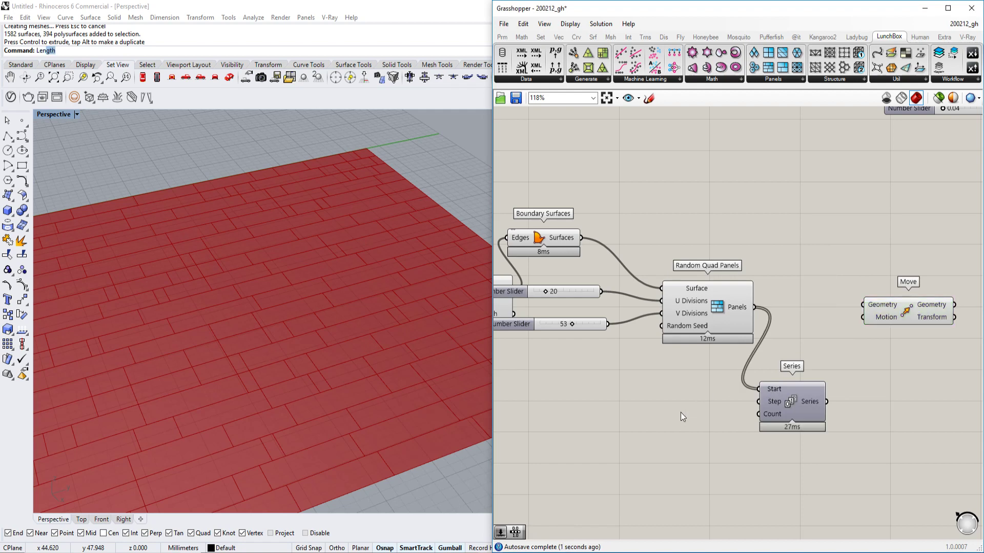
double_click(681, 413)
text(le)
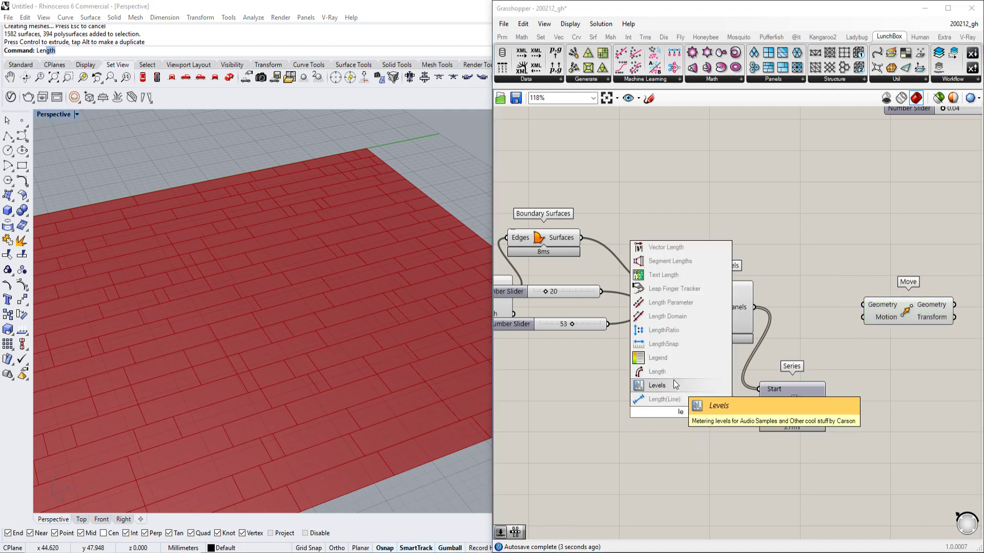
text(n)
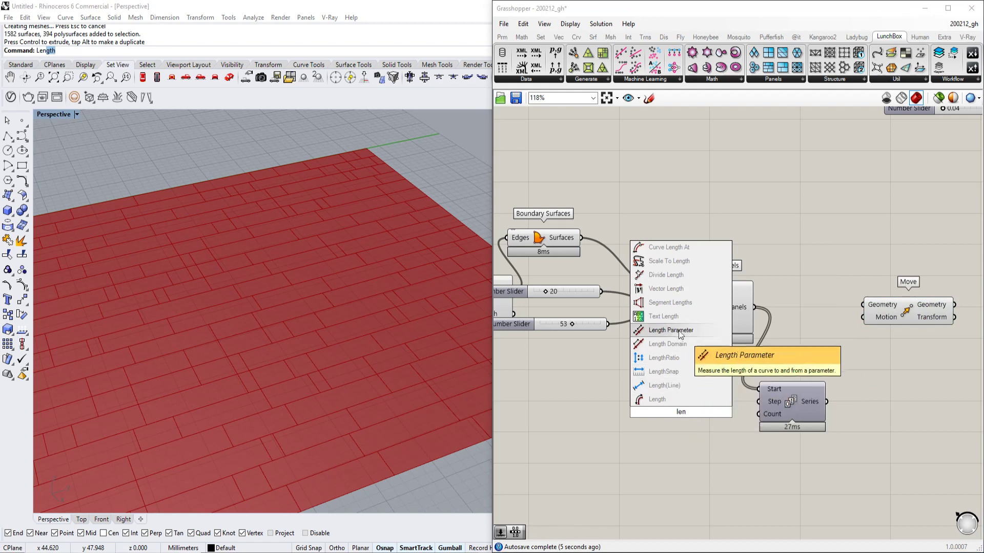
text(g)
Add a List Length component fed by the Panels output and connect its Length to the Count input of Series
double_click(665, 423)
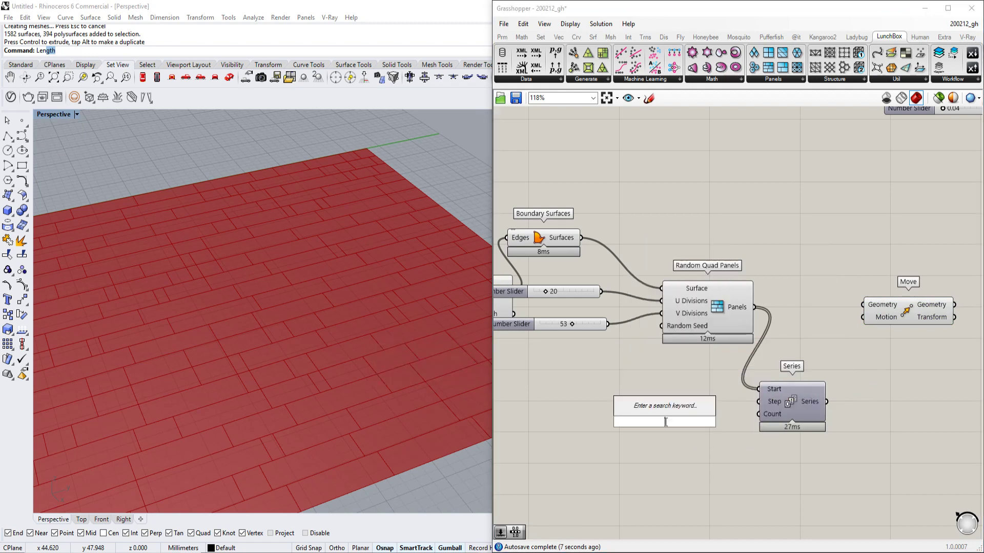
text(list leng)
key(Return)
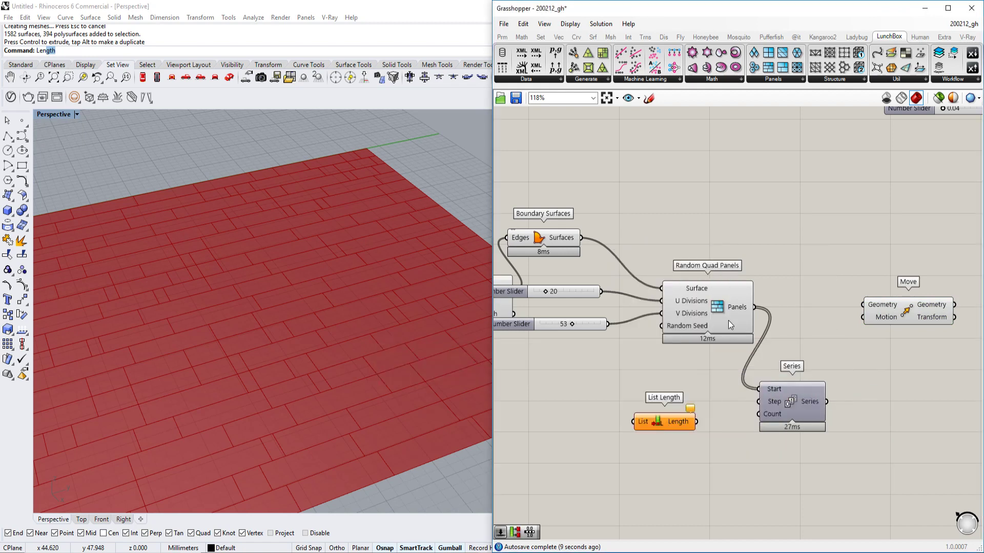
drag(755, 307, 634, 422)
drag(696, 421, 745, 415)
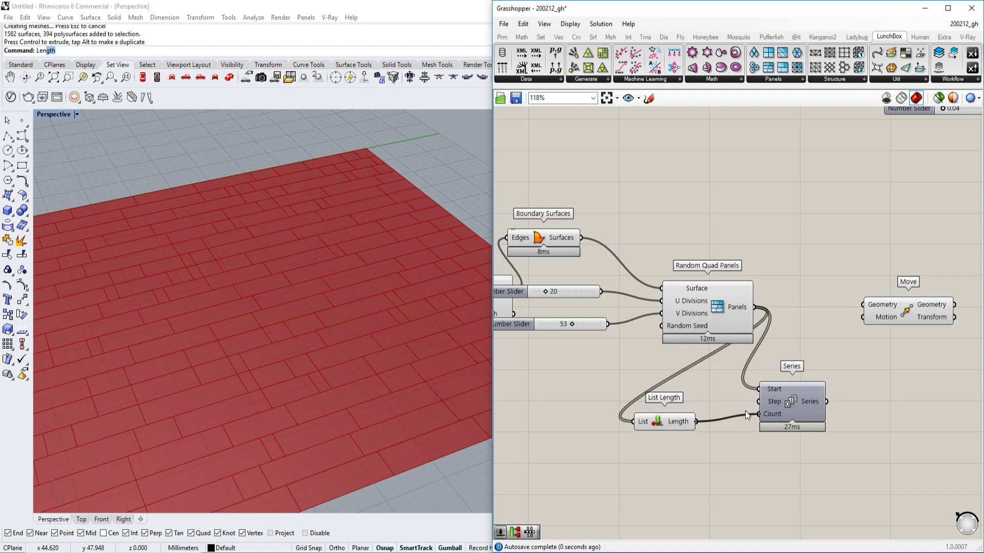
Add a three-decimal number slider, connect it to the Step input of Series, and set it to 0.439
double_click(710, 409)
text(10)
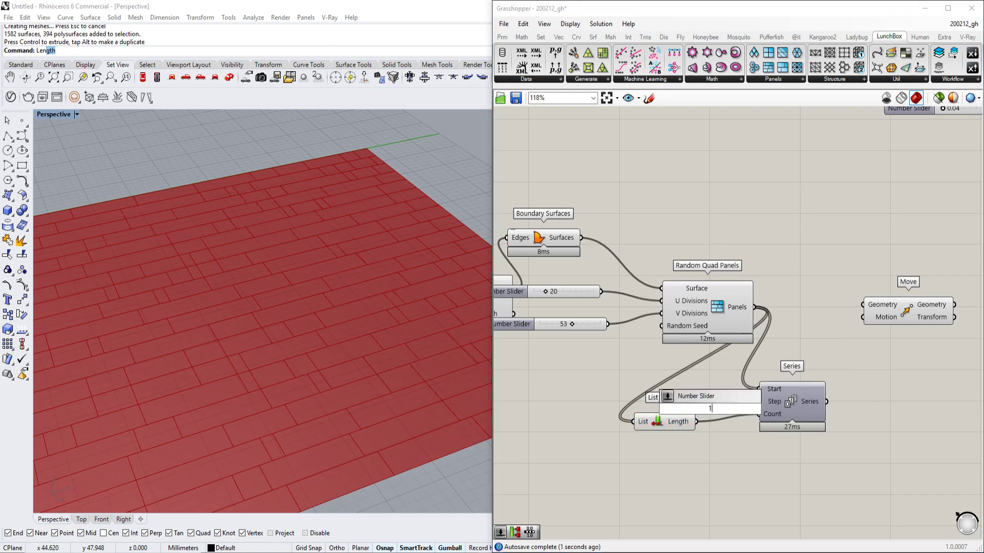
key(Return)
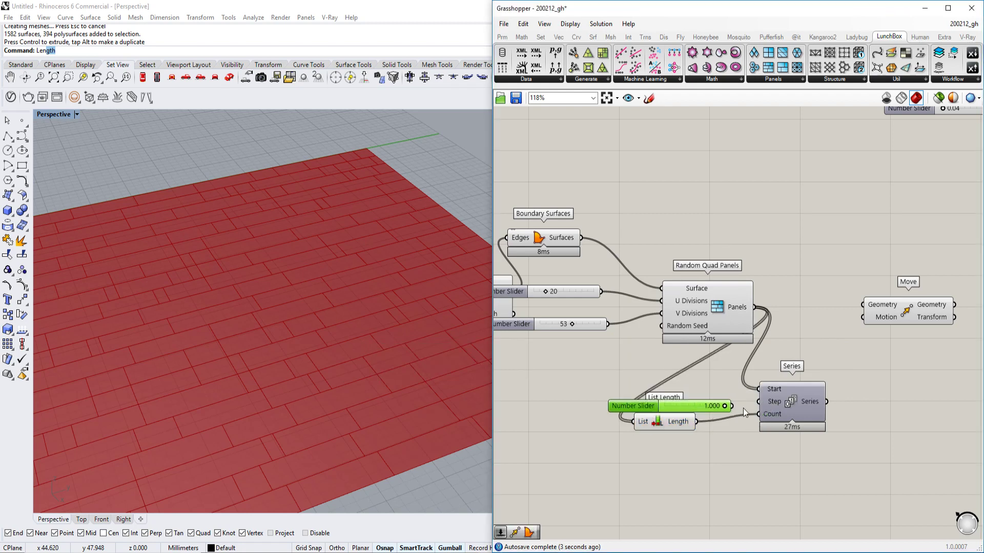
drag(725, 406, 692, 407)
Add a Unit Z component next to Series and connect the Series output to its Factor
click(867, 388)
double_click(867, 387)
text(z)
key(Return)
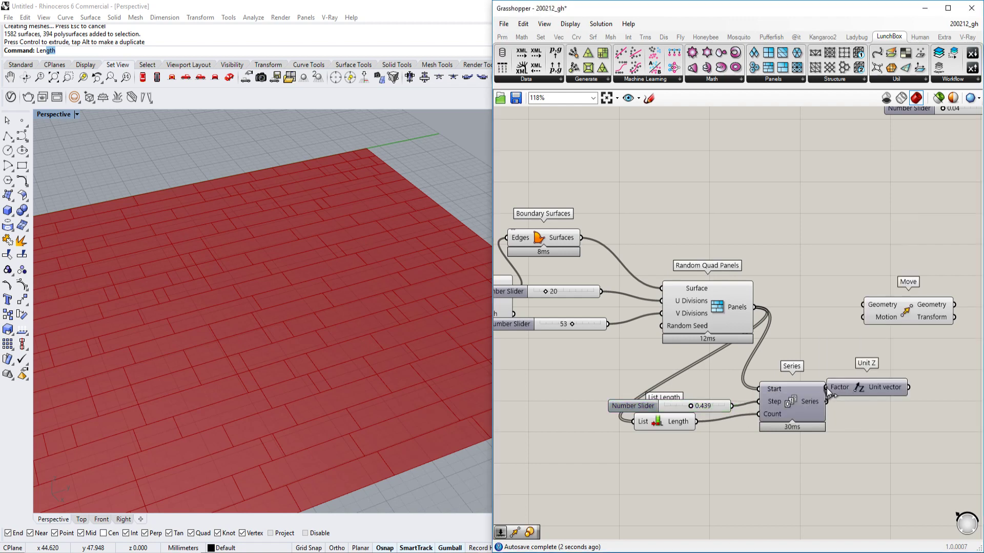
drag(826, 389, 828, 388)
Connect the Unit Z vector to Motion of Move and the Panels output to its Geometry input
drag(891, 392, 865, 318)
click(910, 347)
drag(863, 305, 755, 307)
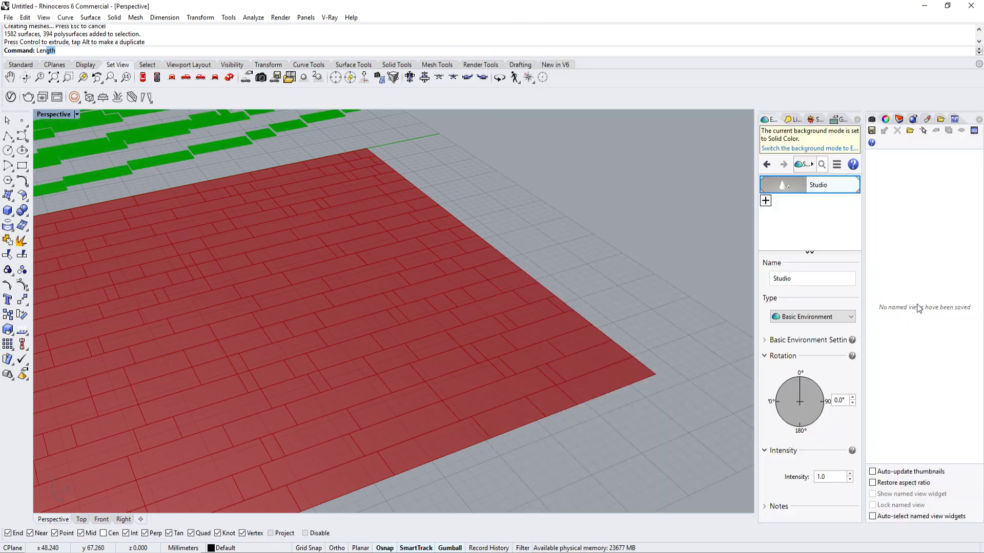
Set the number slider feeding the Step input of Series to 0.04
scroll(469, 353, down, 5)
right_drag(469, 354, 487, 371)
scroll(468, 400, down, 6)
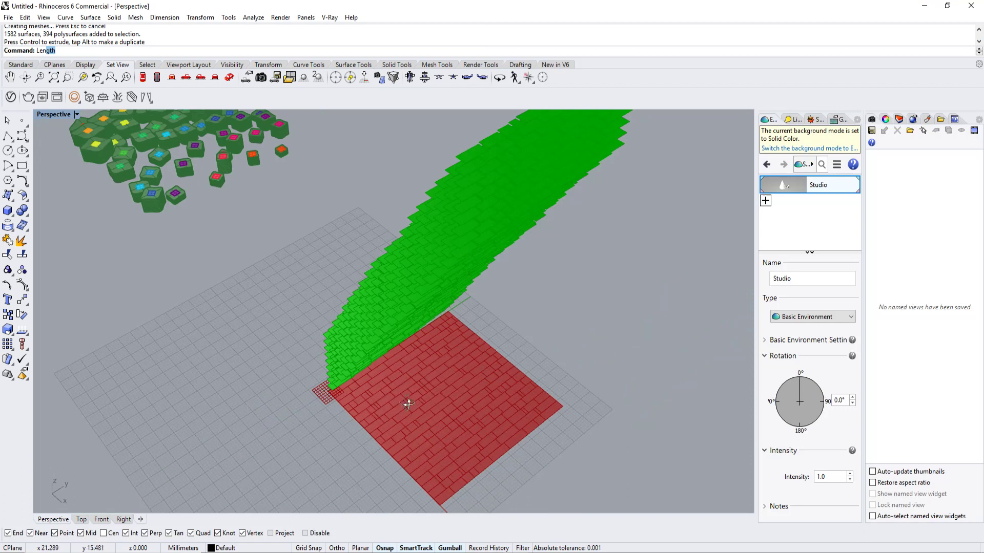
right_drag(409, 404, 338, 406)
right_drag(474, 376, 509, 372)
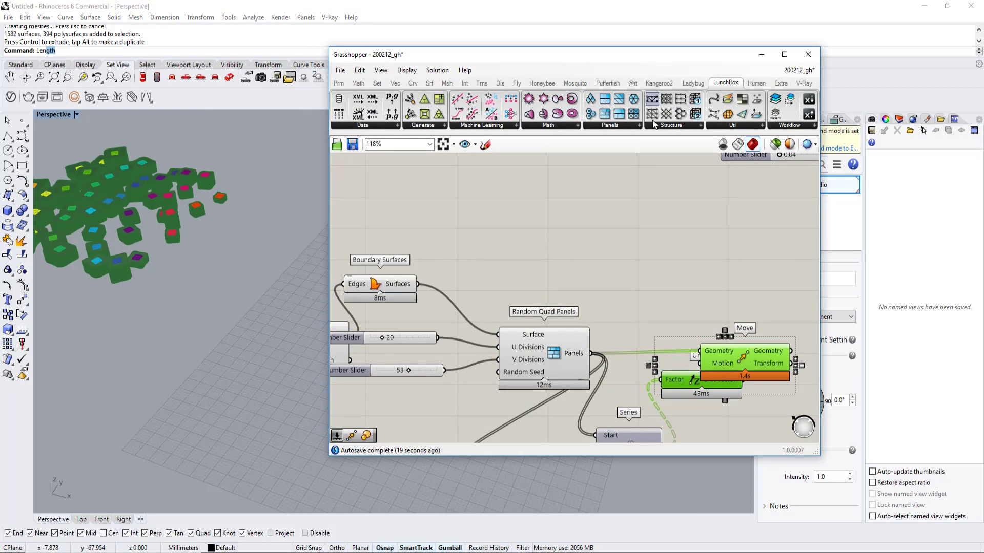
scroll(610, 333, up, 5)
scroll(593, 318, up, 1)
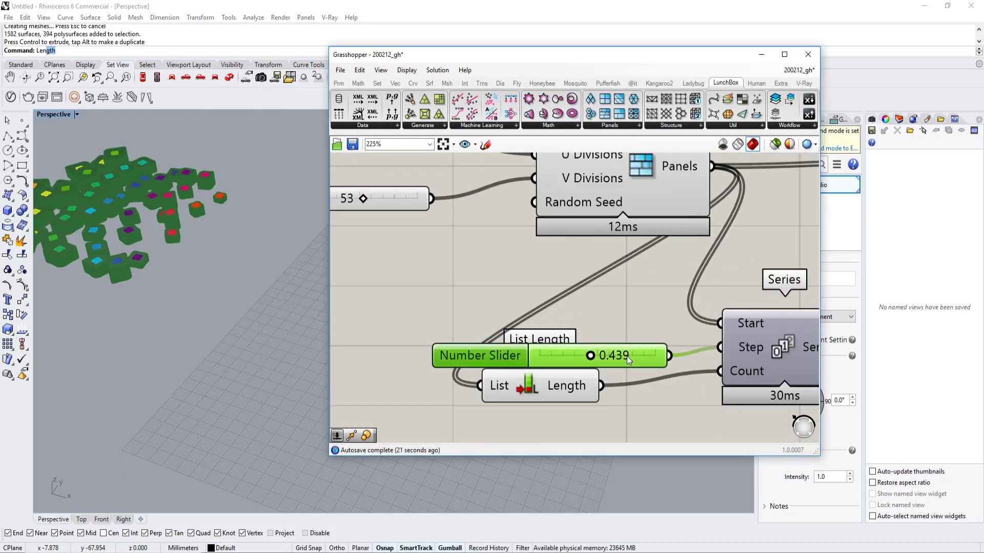
double_click(626, 356)
drag(623, 357, 581, 362)
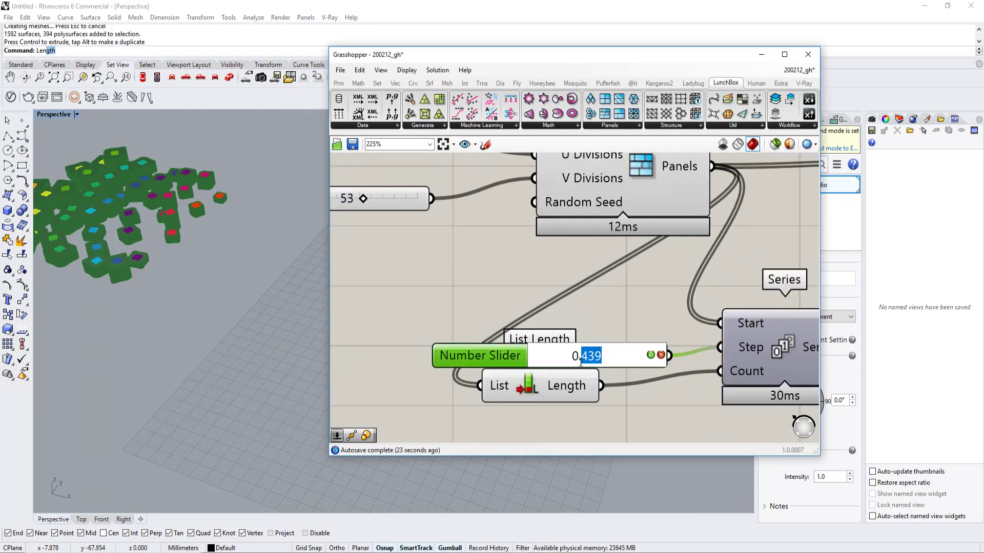
text(04)
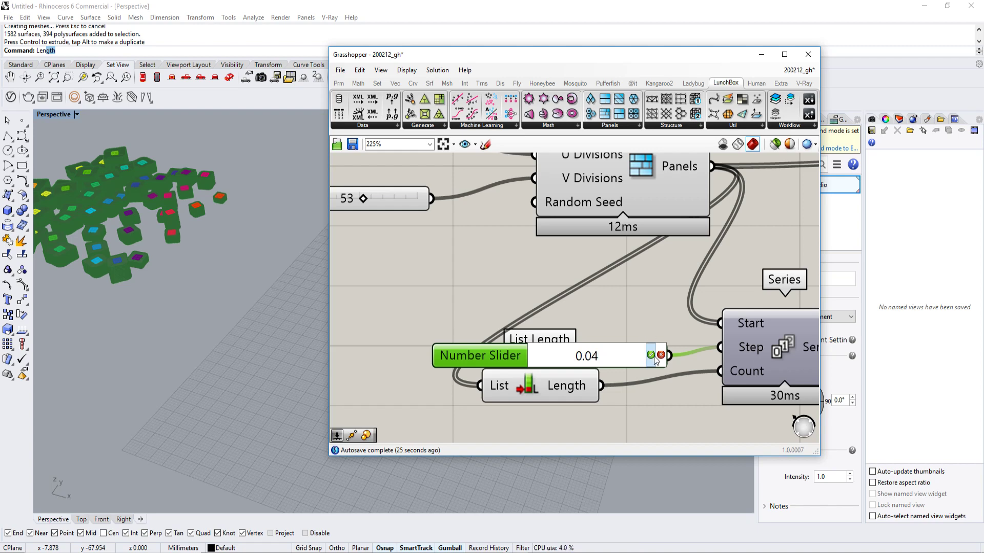
key(Return)
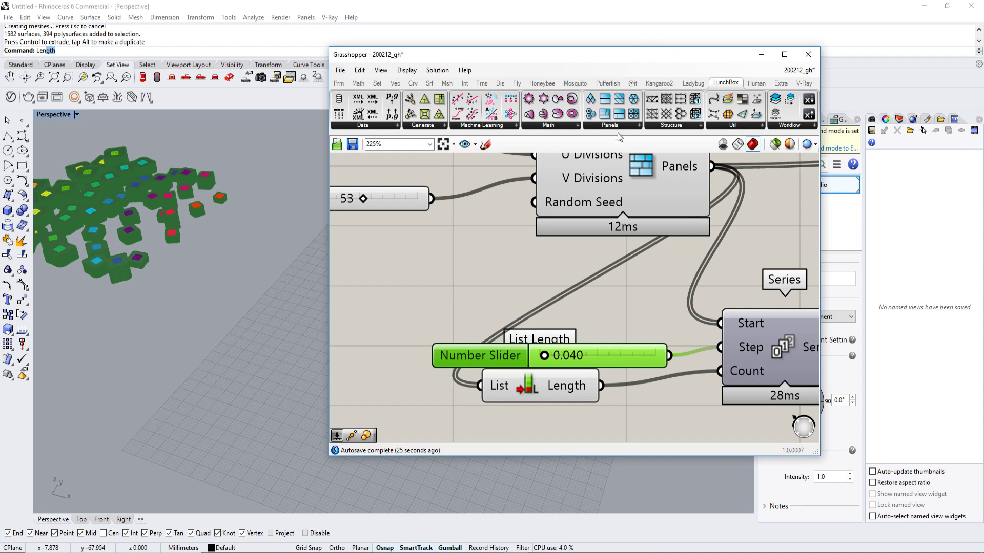
Reposition Random Quad Panels slightly and disconnect its Panels output from the Start input of Series
double_click(635, 54)
drag(635, 56, 631, 121)
right_drag(589, 256, 577, 276)
scroll(538, 285, up, 5)
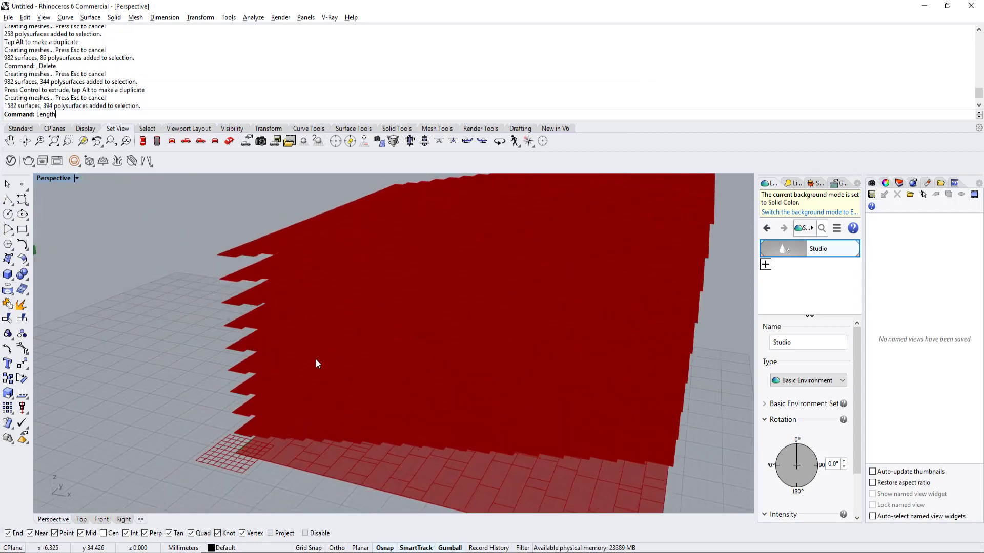
key(alt+Tab)
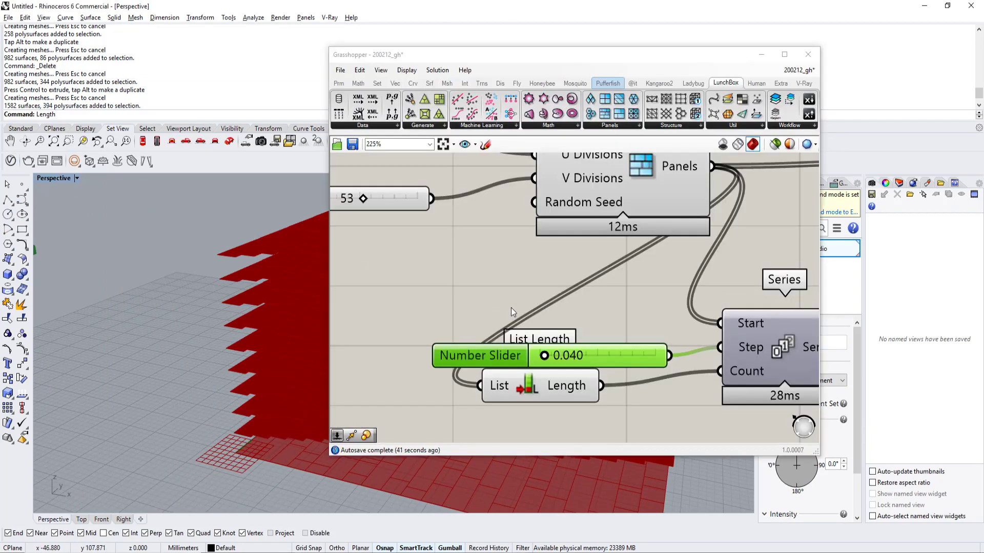
scroll(511, 307, down, 2)
right_drag(689, 219, 617, 241)
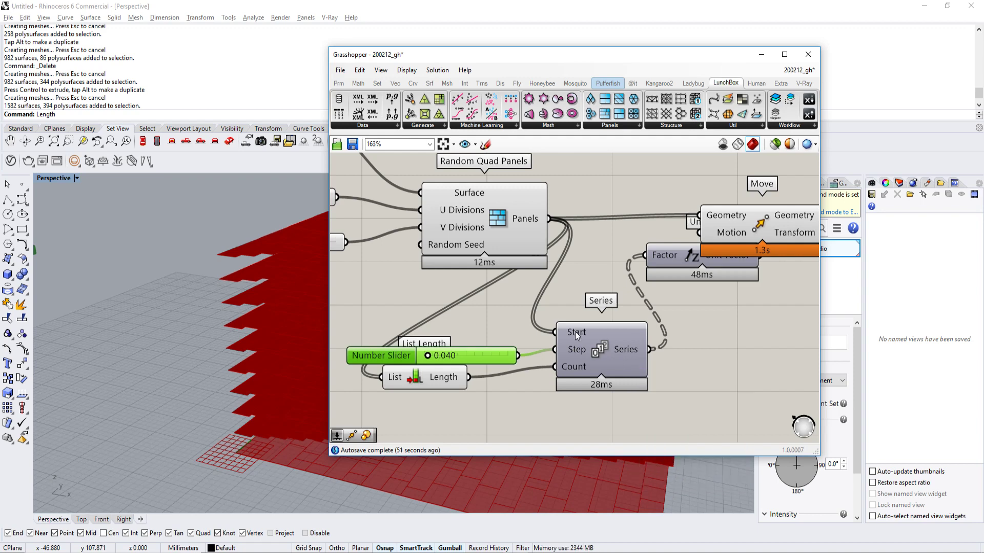
drag(495, 221, 438, 208)
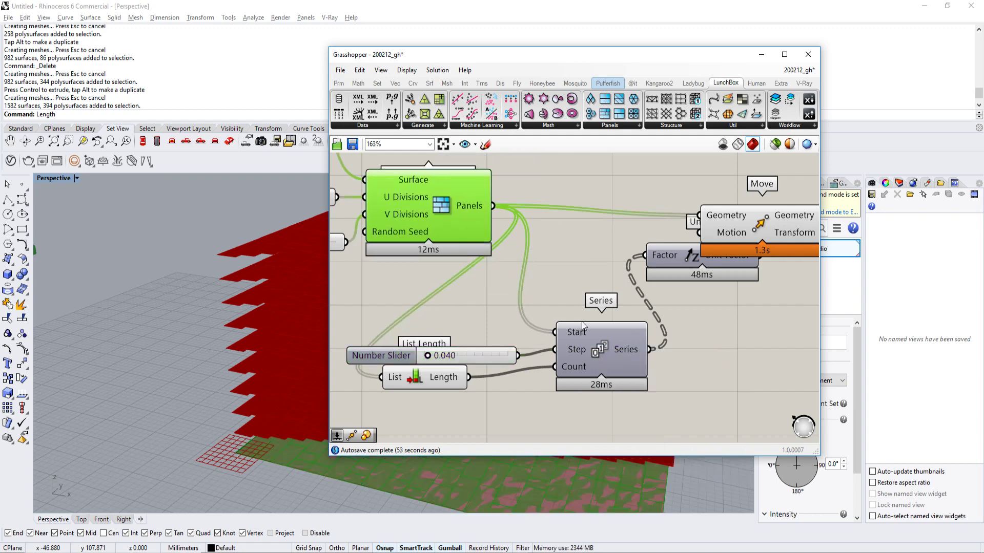
ctrl+drag(555, 332, 498, 207)
Place the Grasshopper window beside the Rhino viewport and set the Series Step slider to 0.022
drag(670, 56, 982, 20)
scroll(389, 345, up, 5)
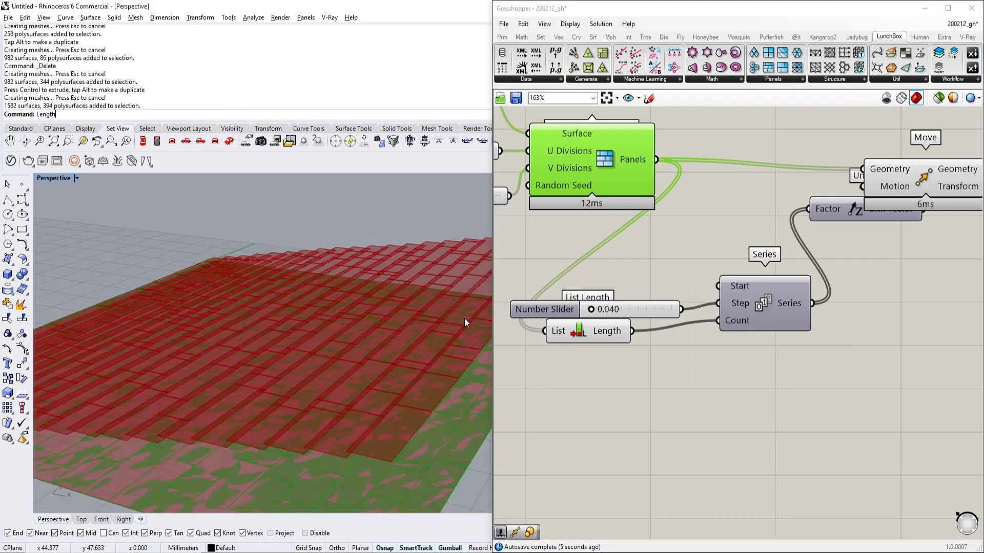
drag(590, 310, 590, 311)
Shift the Move component farther from Unit Z and add a Jitter component between them
right_drag(650, 310, 546, 325)
scroll(515, 384, down, 4)
drag(714, 266, 872, 240)
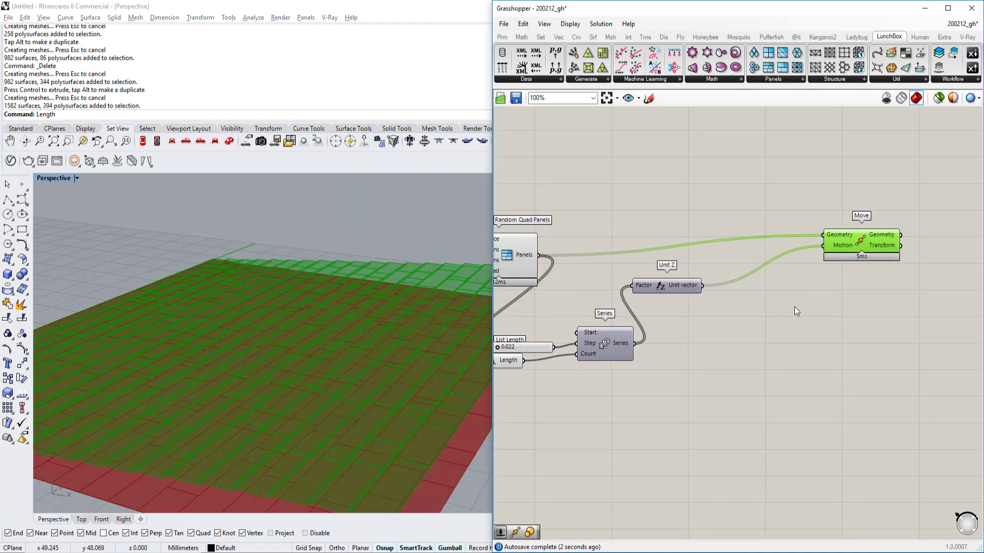
click(787, 313)
double_click(768, 332)
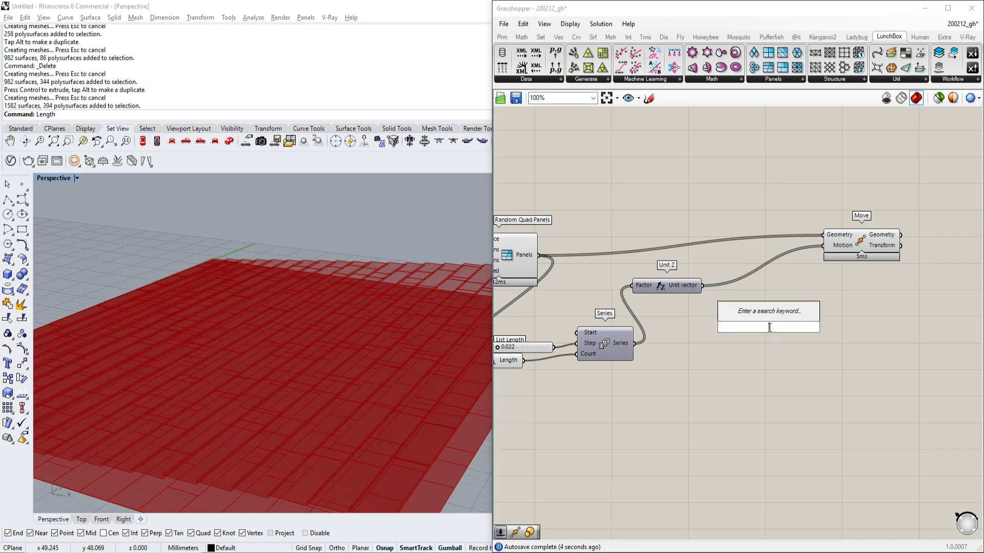
text(jitter)
key(Return)
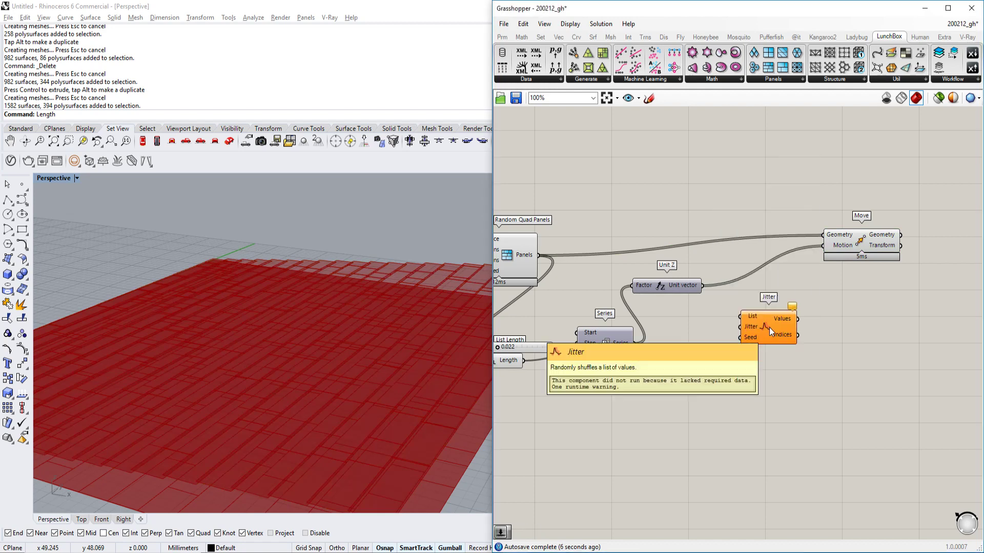
Connect the Unit Z vector to the List input of Jitter and its Values output to Motion of Move
scroll(768, 327, up, 4)
scroll(760, 325, up, 5)
scroll(754, 364, down, 2)
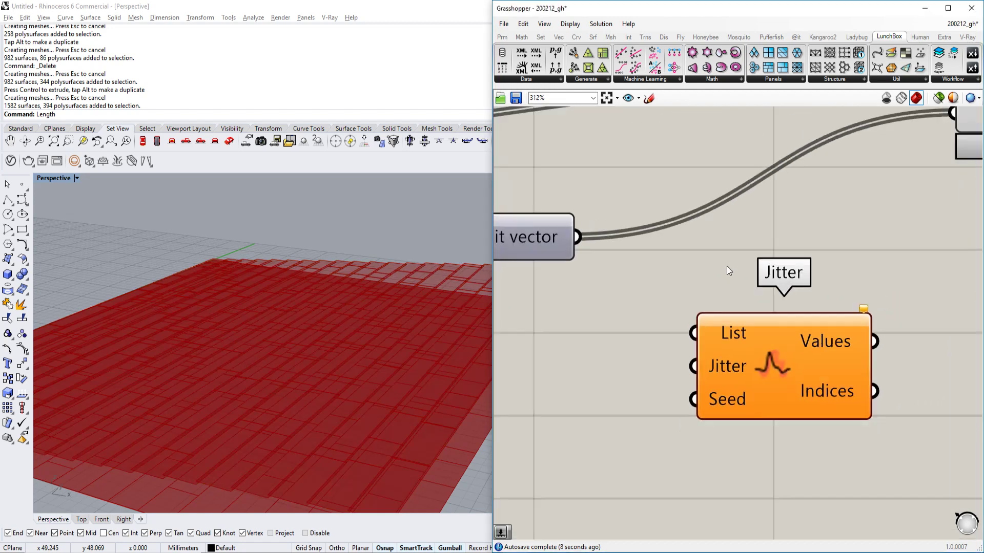
drag(579, 238, 694, 333)
scroll(693, 333, down, 2)
drag(800, 348, 860, 214)
scroll(839, 222, down, 1)
right_drag(774, 318, 805, 289)
drag(816, 307, 852, 305)
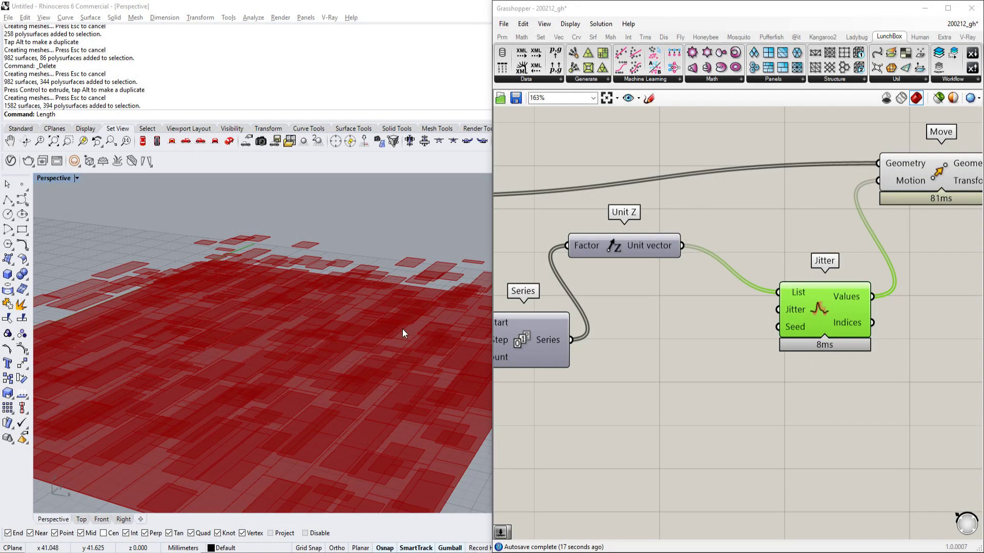
Add a number slider with a value of 1.00 and connect it to the Jitter input of the Jitter component
scroll(402, 329, down, 7)
scroll(378, 328, up, 9)
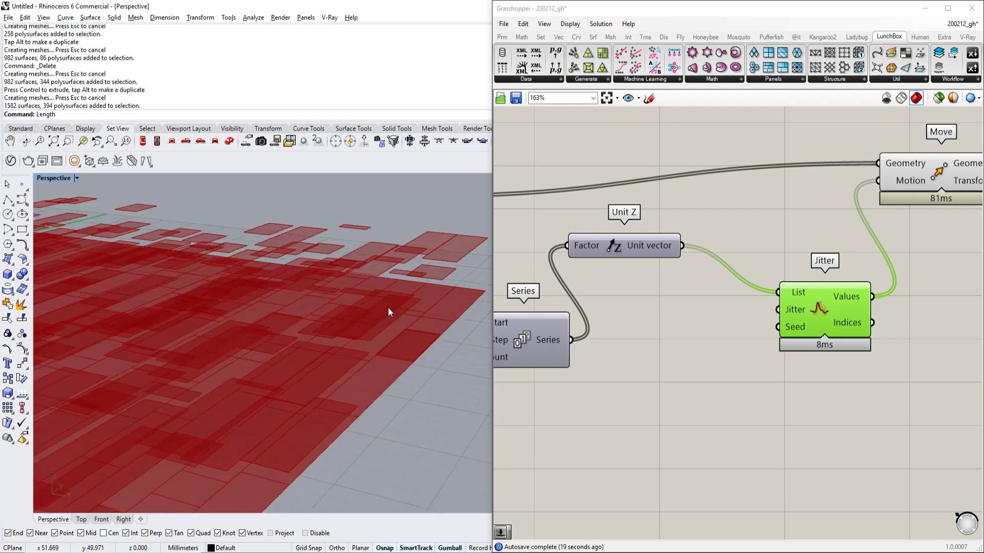
right_drag(389, 312, 409, 258)
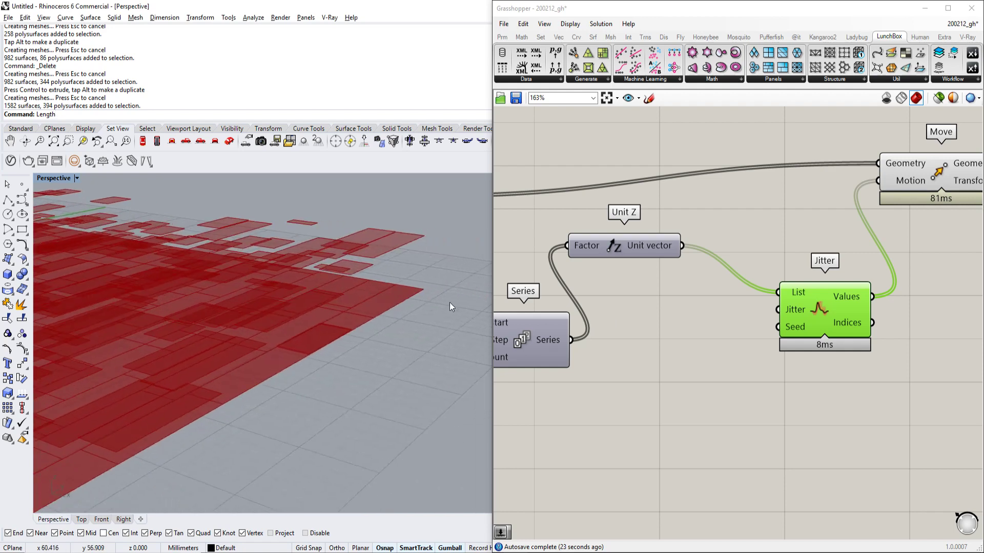
scroll(699, 293, down, 2)
double_click(687, 342)
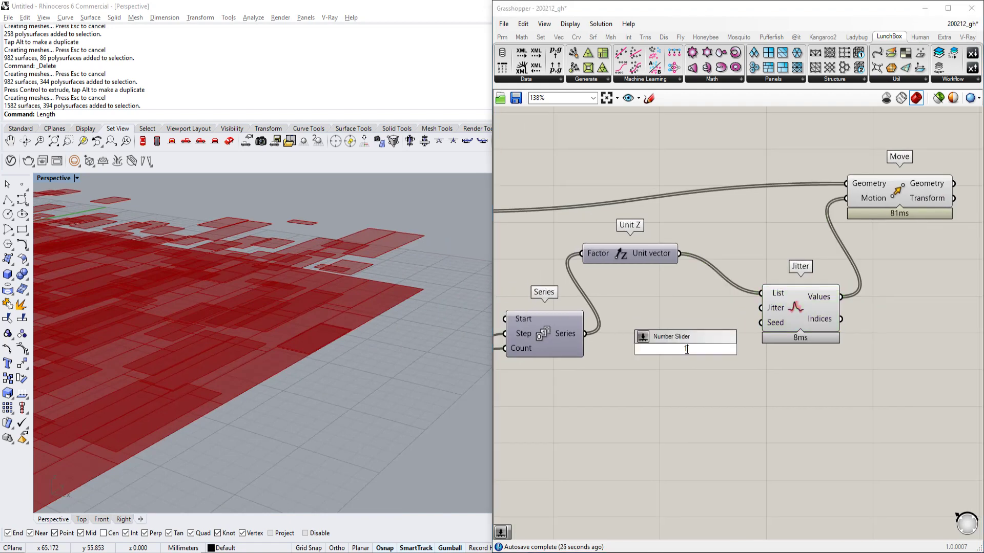
text(1.00)
key(Return)
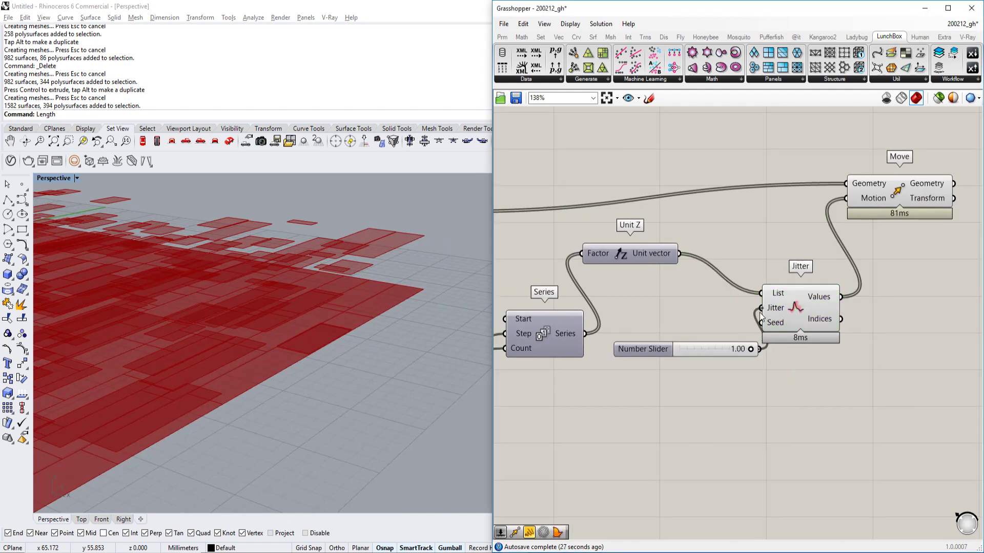
Set the slider controlling the jitter strength to 0.00
scroll(456, 333, down, 5)
right_drag(456, 332, 379, 348)
scroll(407, 349, up, 3)
drag(751, 350, 617, 350)
scroll(707, 345, down, 4)
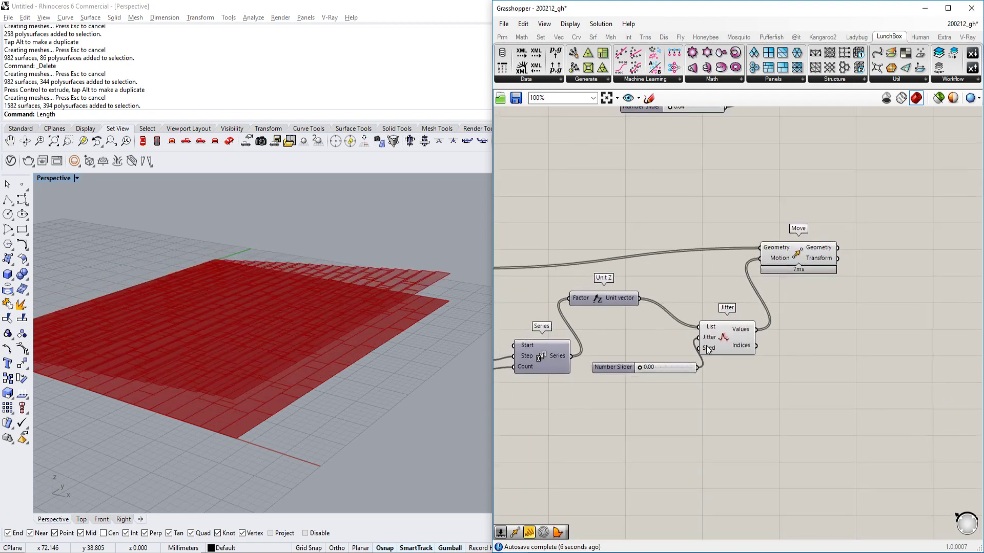
Reposition the Move component farther from Jitter and lower on the canvas
click(705, 312)
drag(704, 309, 759, 307)
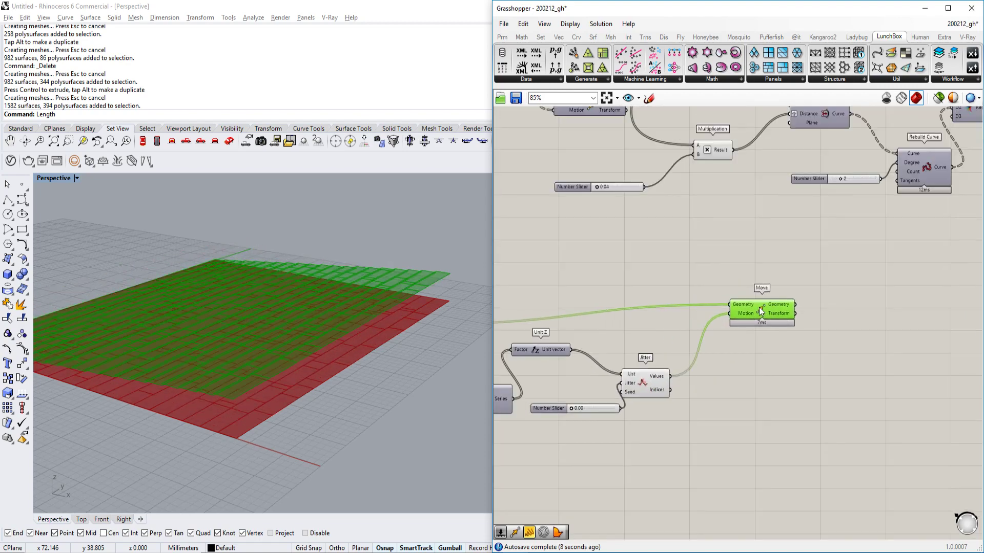
right_drag(833, 319, 664, 377)
scroll(665, 378, down, 4)
drag(632, 374, 642, 431)
Duplicate the Button, Create/Modify Materials, Create Attributes and Bake Geometry components and place the copies below the Move component
right_drag(761, 384, 699, 345)
right_drag(927, 281, 777, 304)
scroll(777, 304, up, 4)
right_drag(787, 368, 758, 333)
scroll(769, 336, down, 1)
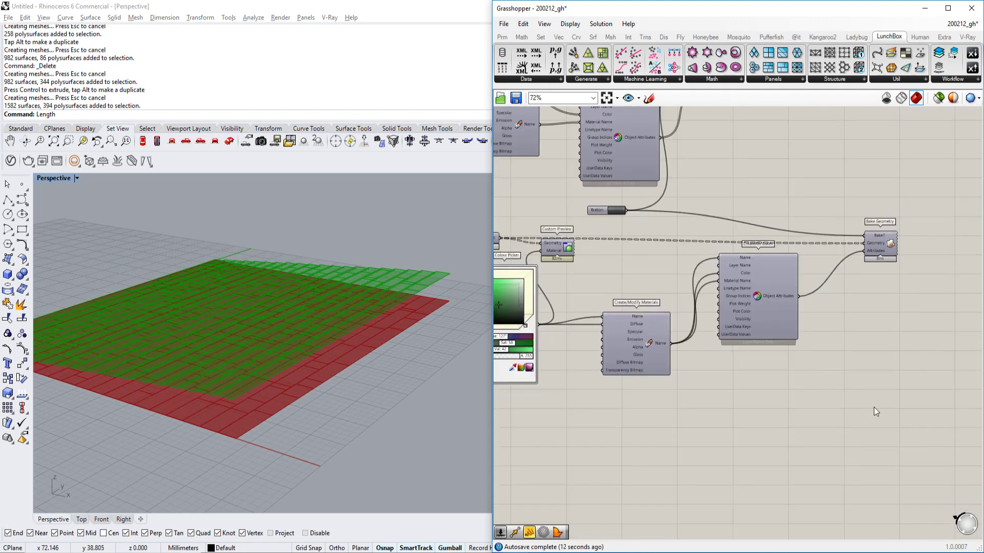
drag(888, 401, 643, 236)
right_drag(745, 267, 772, 236)
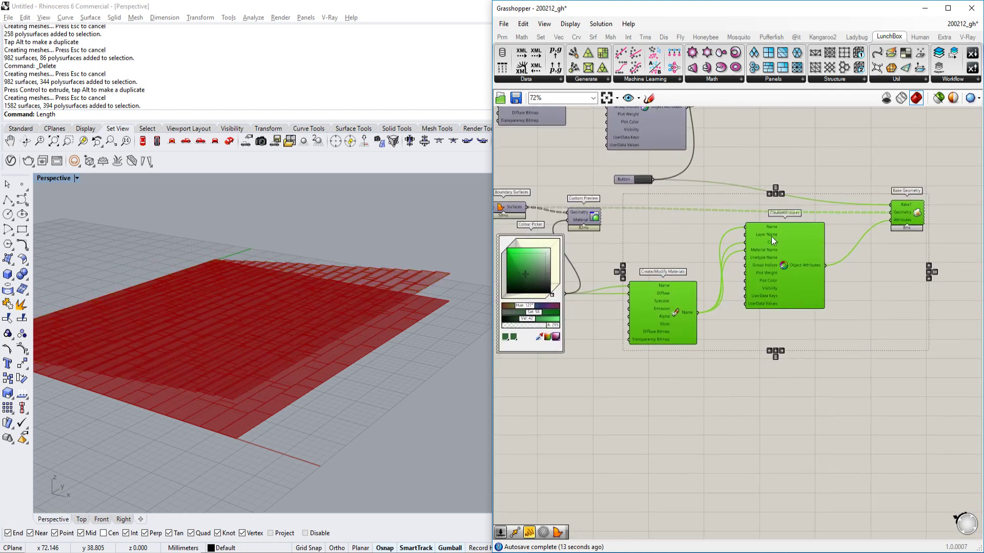
shift+click(620, 181)
alt+drag(764, 250, 578, 463)
Connect the Geometry output of Move to the Geometry input of the copied Bake Geometry component
scroll(727, 329, down, 5)
scroll(570, 402, up, 3)
right_drag(570, 400, 699, 303)
scroll(699, 299, up, 3)
click(704, 288)
drag(869, 422, 629, 193)
scroll(642, 254, down, 2)
right_drag(643, 254, 697, 258)
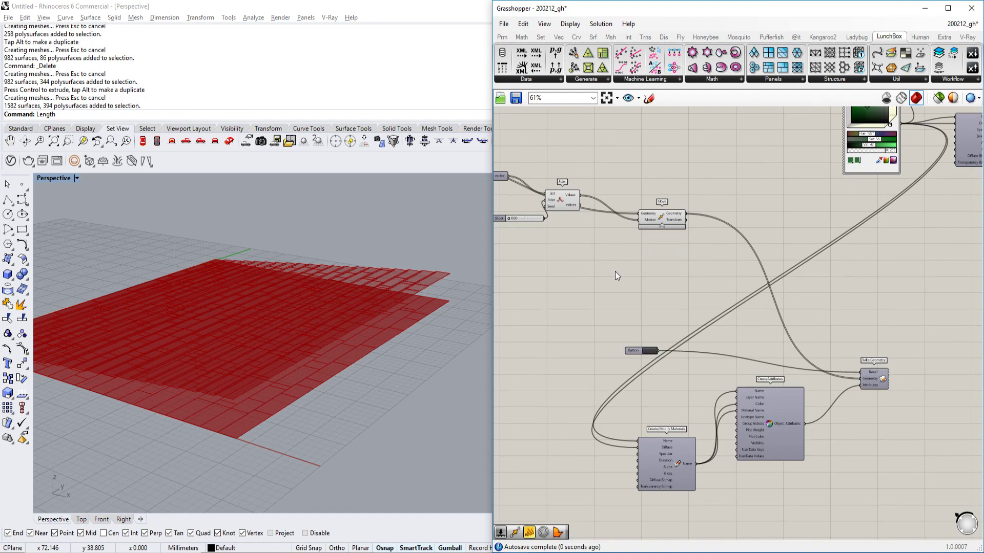
Bake the moved quad panels into Rhino and move the baked surfaces clear of the red preview
click(655, 351)
scroll(345, 345, down, 3)
drag(407, 263, 206, 461)
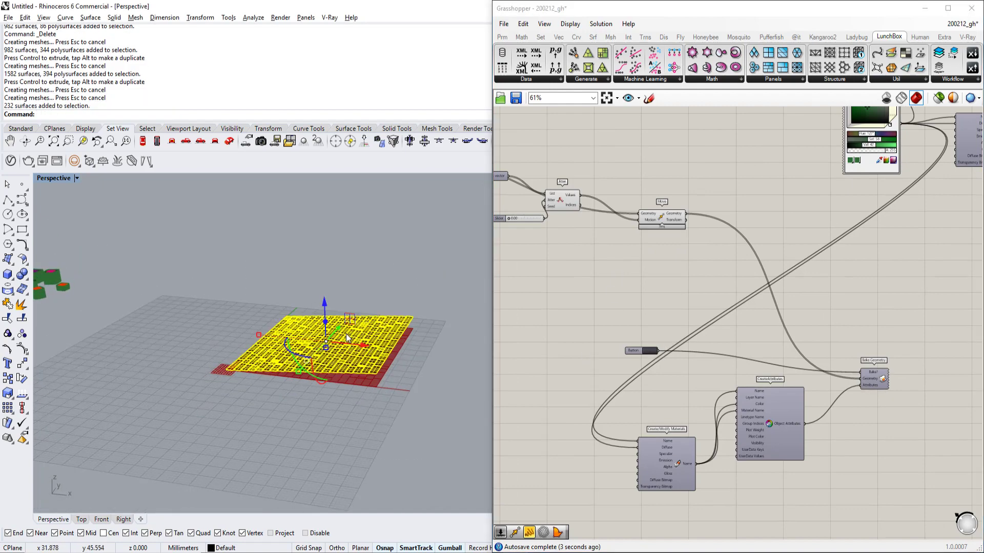
drag(341, 330, 408, 253)
click(370, 300)
Set the Perspective viewport's display mode to Rendered
right_drag(373, 287, 347, 299)
scroll(347, 305, up, 7)
shift+right_drag(420, 274, 333, 342)
click(77, 178)
click(101, 220)
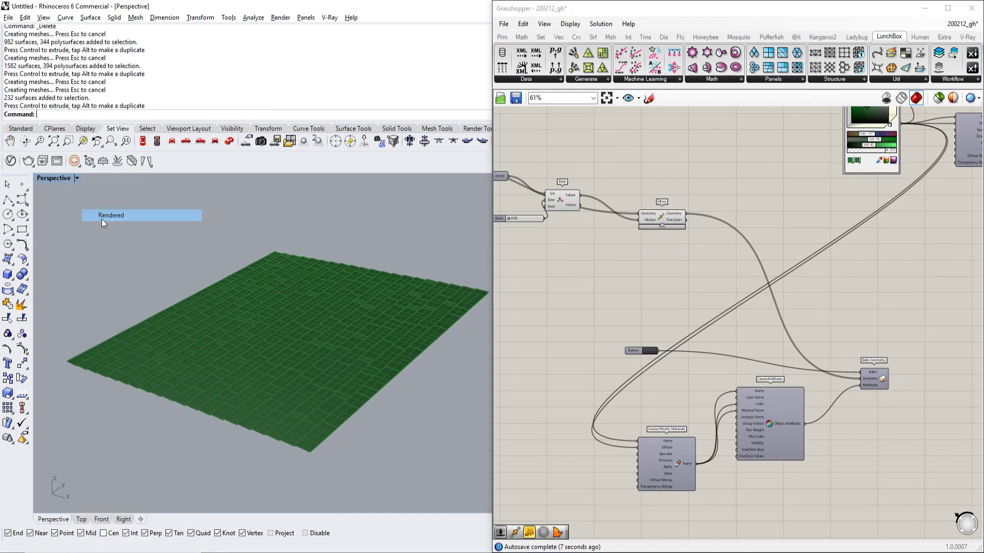
Minimize the Grasshopper window to show the full Rhino viewport
scroll(296, 267, down, 7)
shift+right_drag(296, 267, 568, 344)
scroll(349, 333, down, 3)
click(931, 13)
Examine the baked green stacked clusters with coloured tops and the flat green panel grid in the rendered view
scroll(522, 314, up, 6)
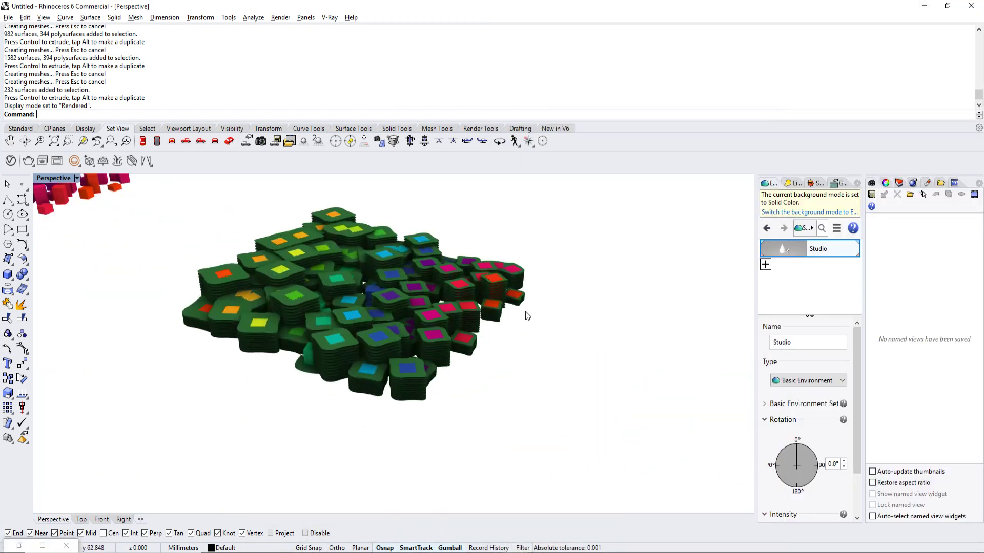
scroll(428, 302, up, 2)
shift+right_drag(429, 302, 587, 362)
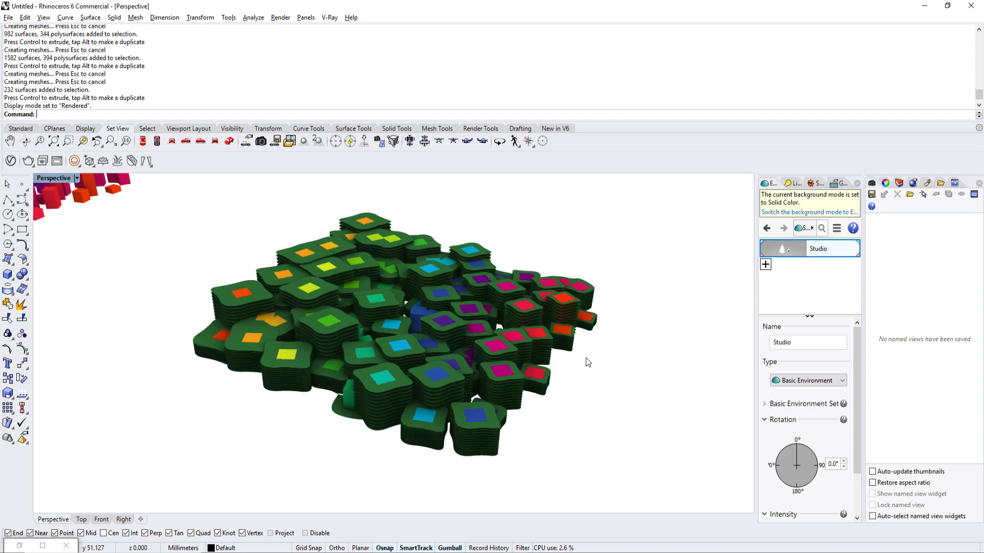
scroll(586, 358, down, 5)
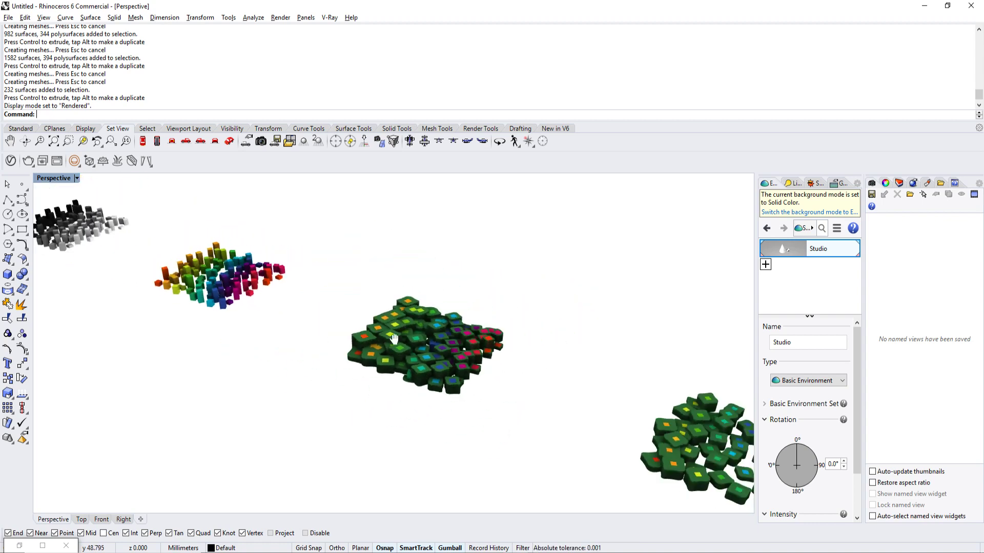
shift+right_drag(394, 338, 375, 335)
scroll(371, 333, down, 4)
scroll(417, 330, up, 7)
shift+right_drag(538, 364, 358, 292)
scroll(400, 292, down, 5)
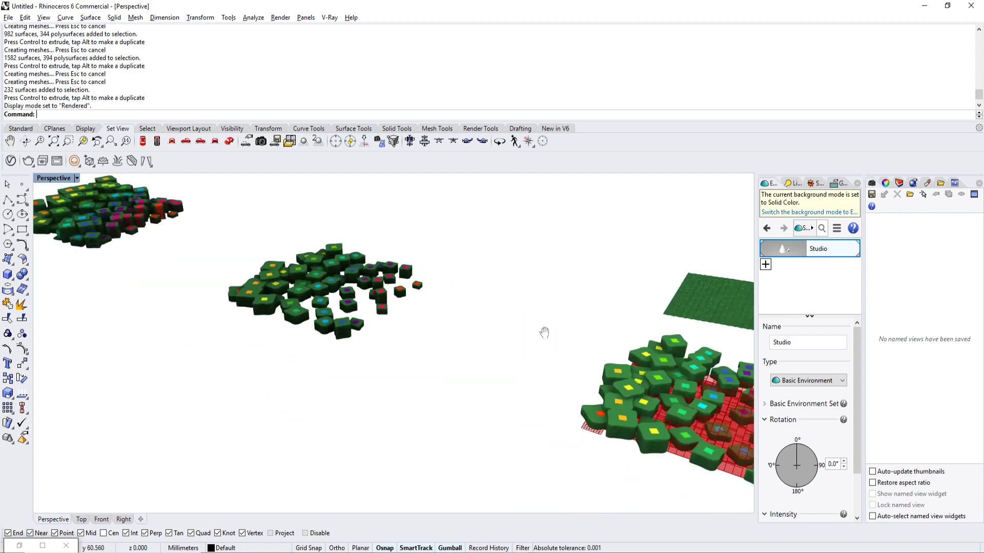
scroll(544, 332, down, 2)
scroll(404, 344, down, 3)
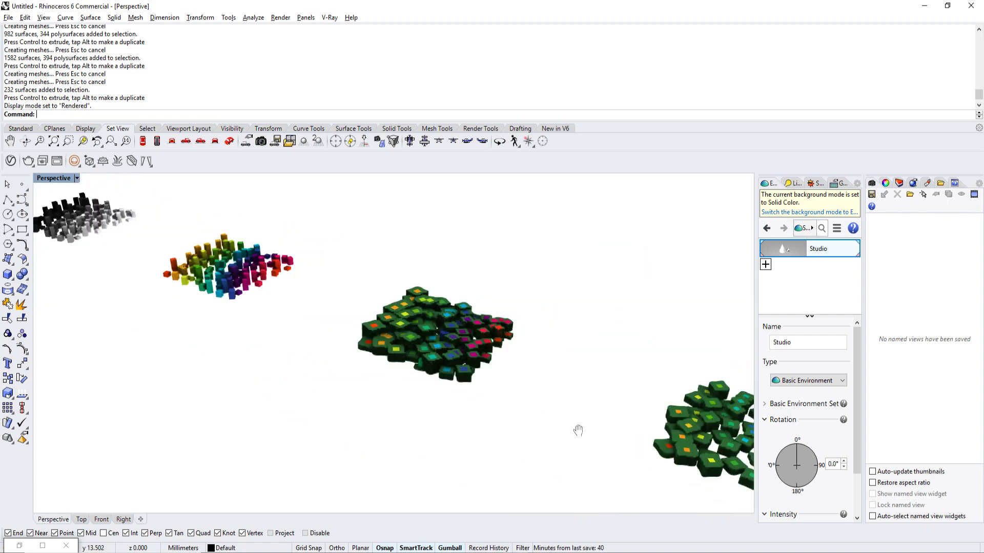
Examine the earlier baked box arrays with rainbow, grayscale and blue-to-red colouring in the rendered view
shift+right_drag(578, 430, 594, 438)
shift+right_drag(458, 354, 583, 404)
shift+right_drag(374, 333, 552, 371)
scroll(552, 371, up, 3)
shift+right_drag(440, 341, 558, 361)
scroll(559, 360, up, 1)
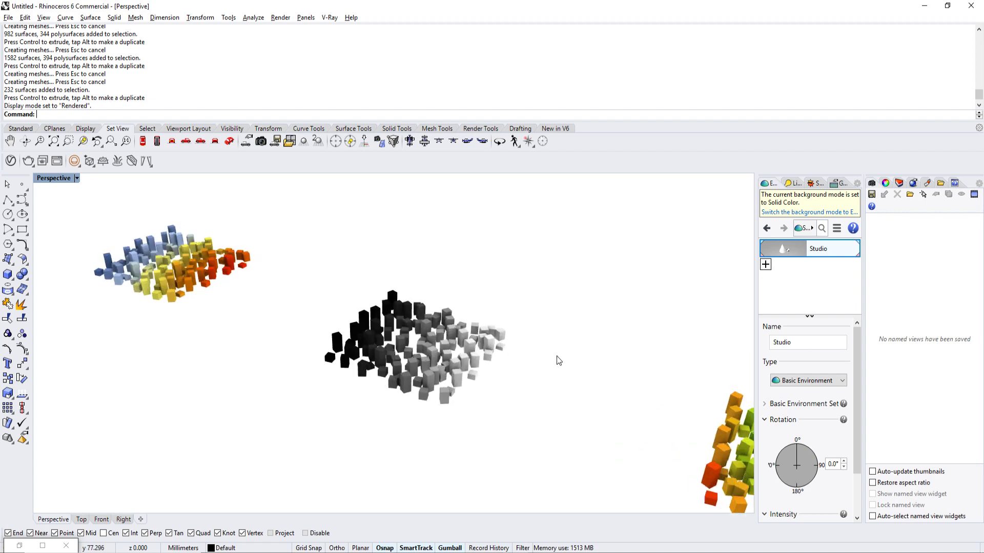
scroll(559, 360, up, 1)
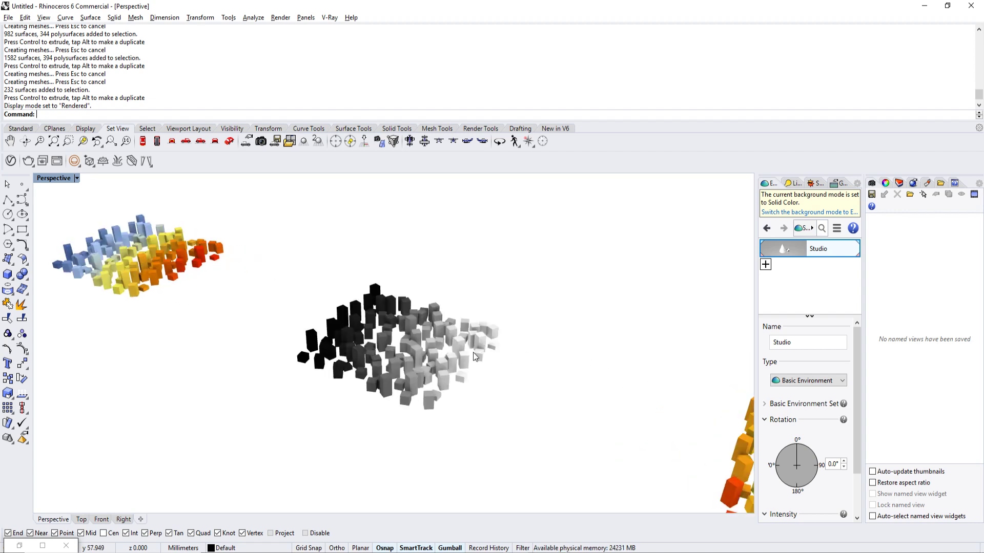